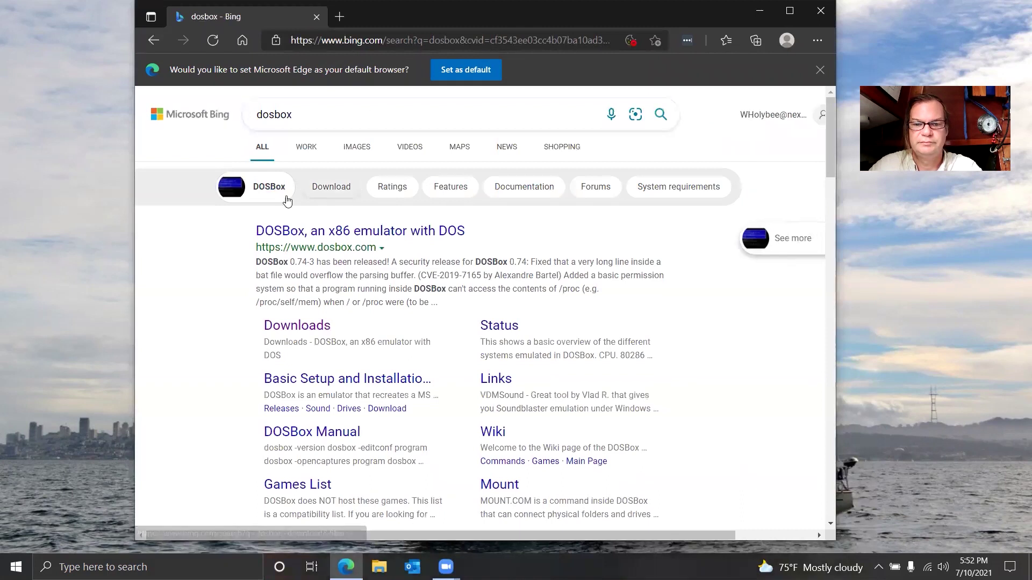
- Download the Windows 0.74-3 installer from the DOSBox downloads page and run it
click(309, 329)
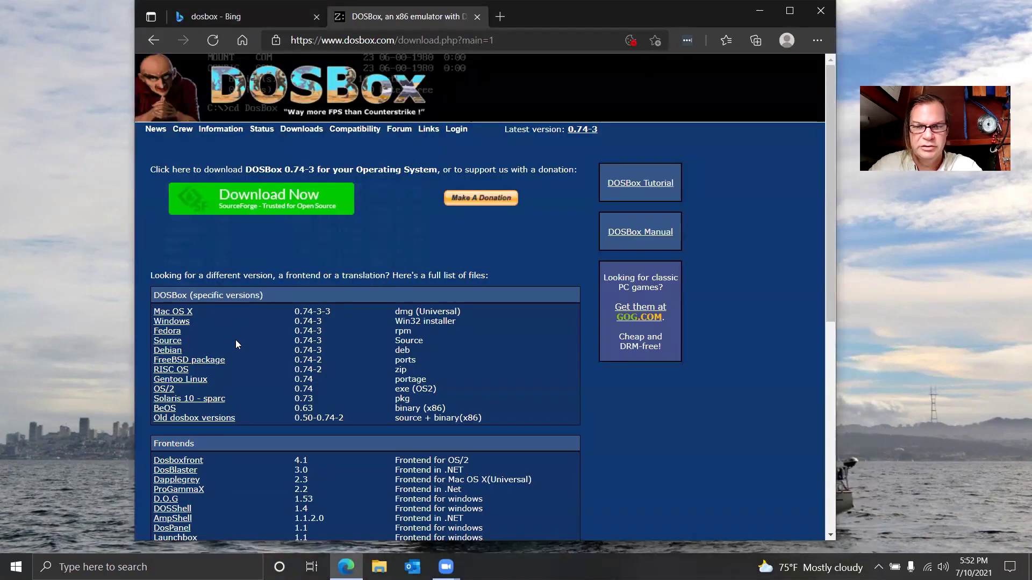
click(172, 322)
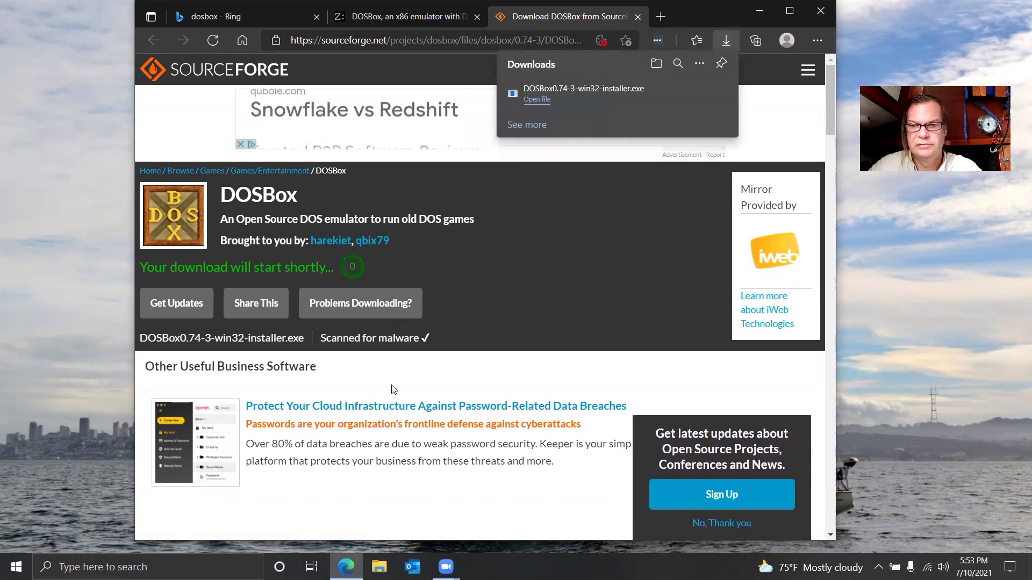
click(538, 101)
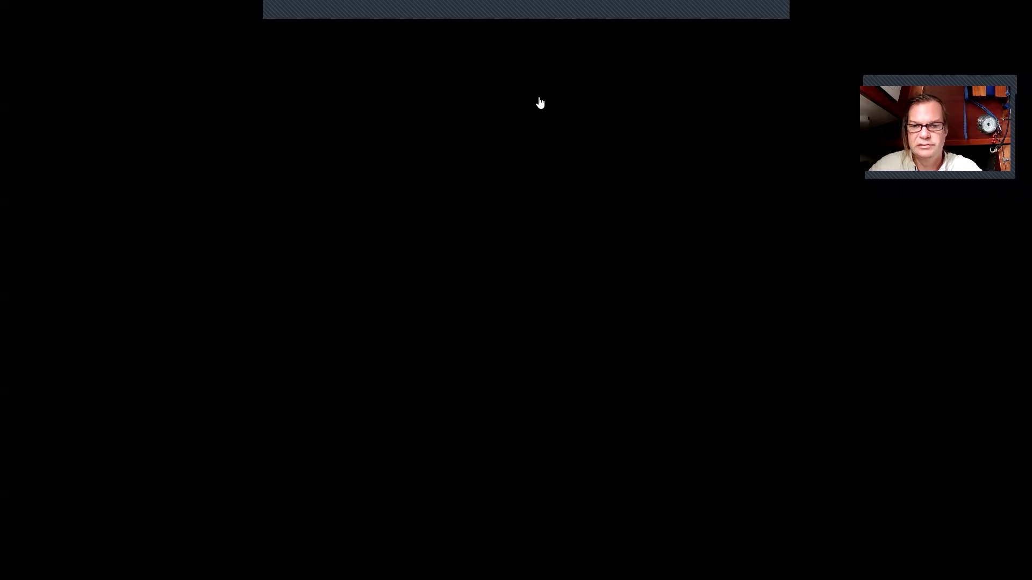
- Install DOSBox 0.74-3 with the default components and folder, then close the installer and the browser
click(432, 374)
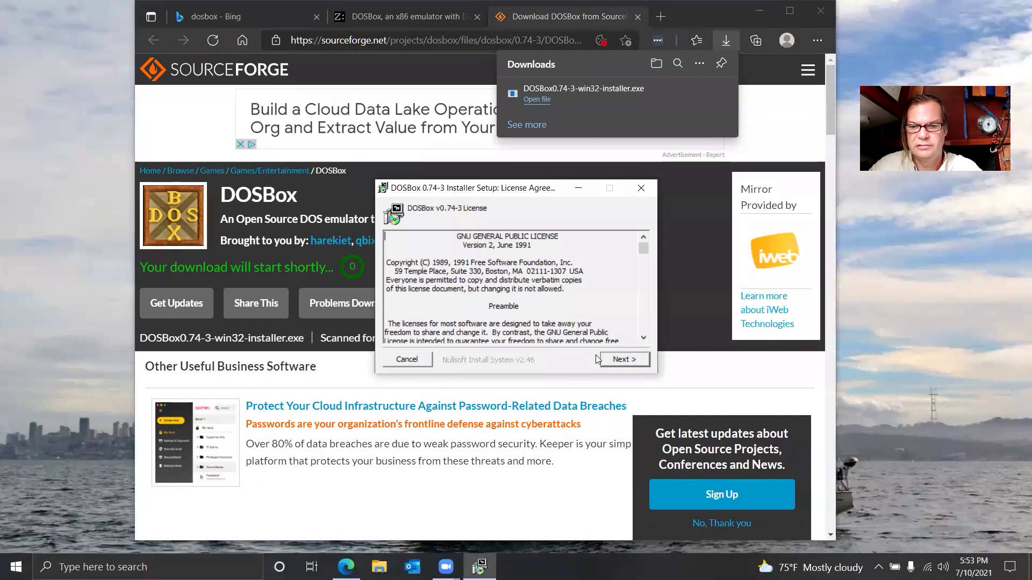
click(620, 364)
click(620, 364)
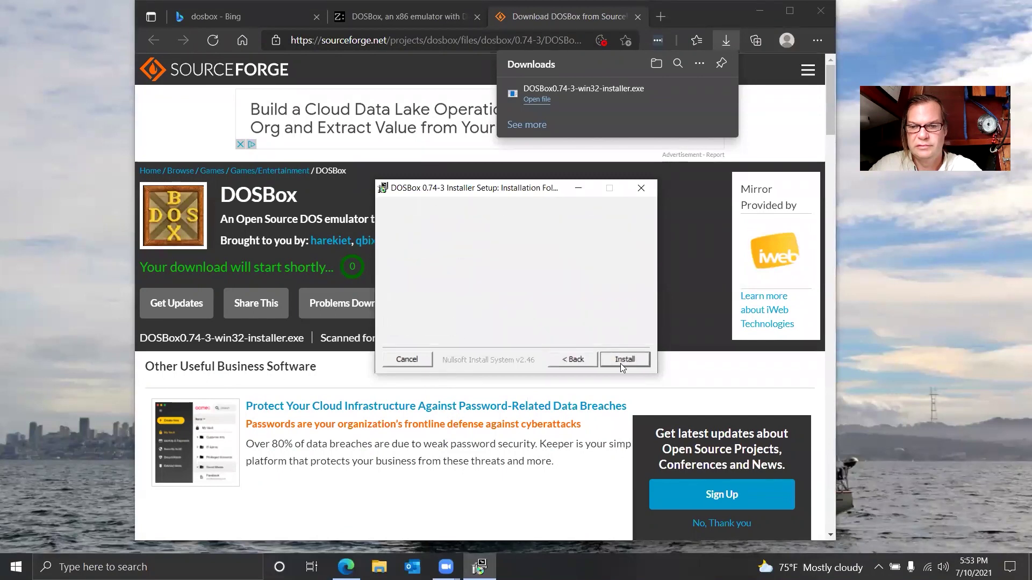
click(620, 364)
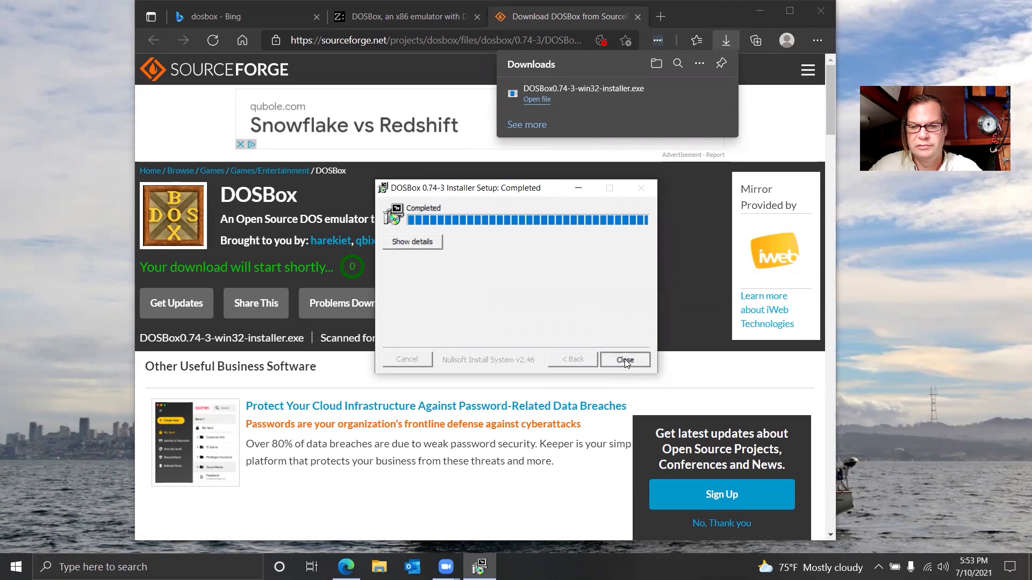
click(625, 360)
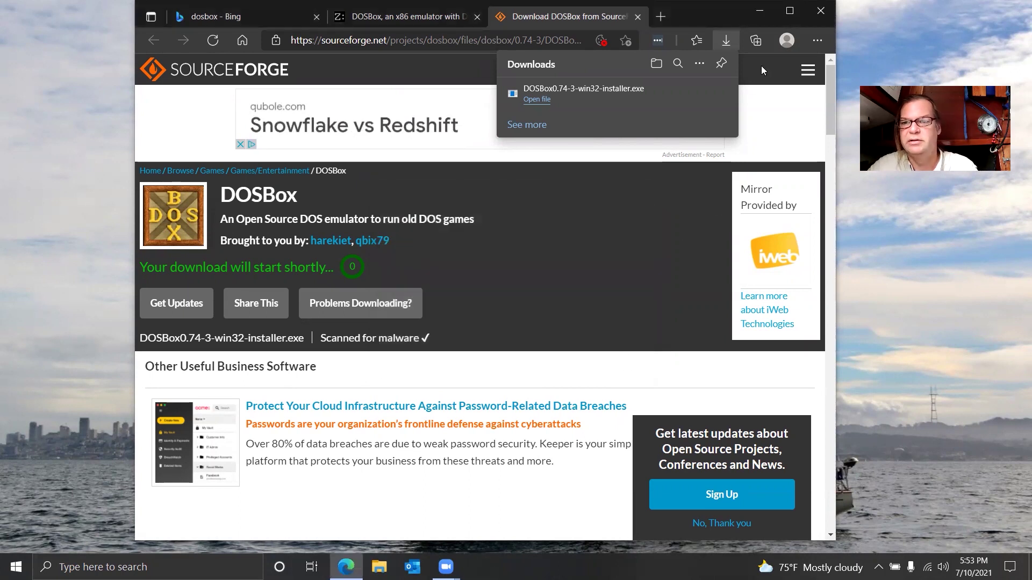
click(820, 12)
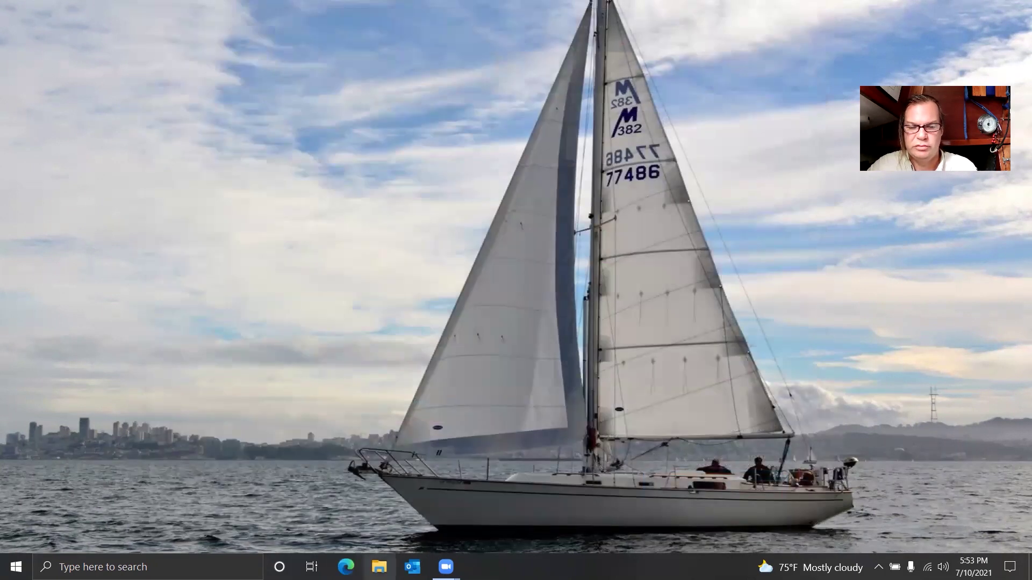
- View the DOSBox 0.74-3 Options configuration file and close it without changes
click(16, 566)
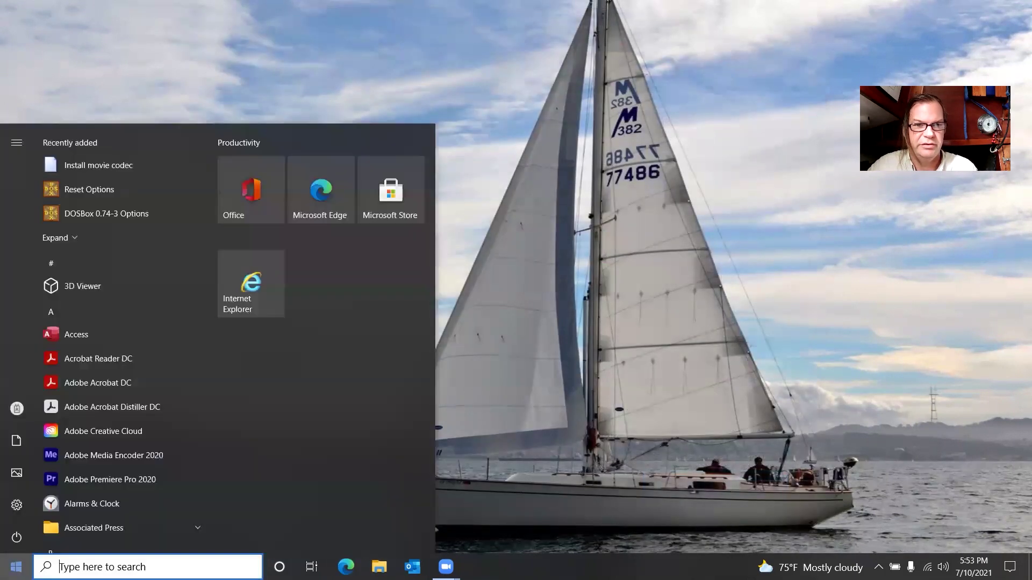
click(116, 213)
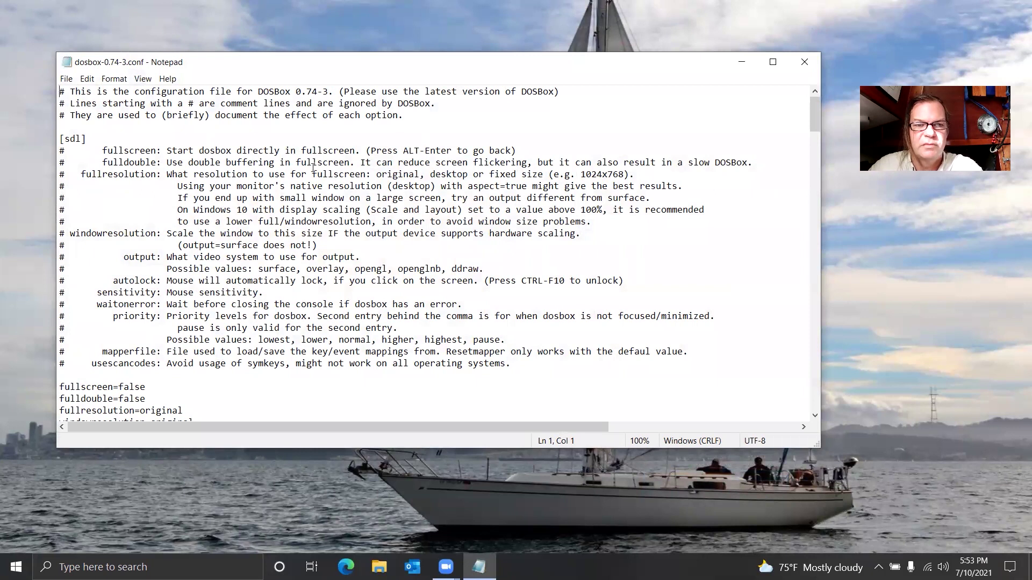
click(805, 62)
- Launch DOSBox 0.74-3, move its window clear of the status window to view both, and close it
click(16, 567)
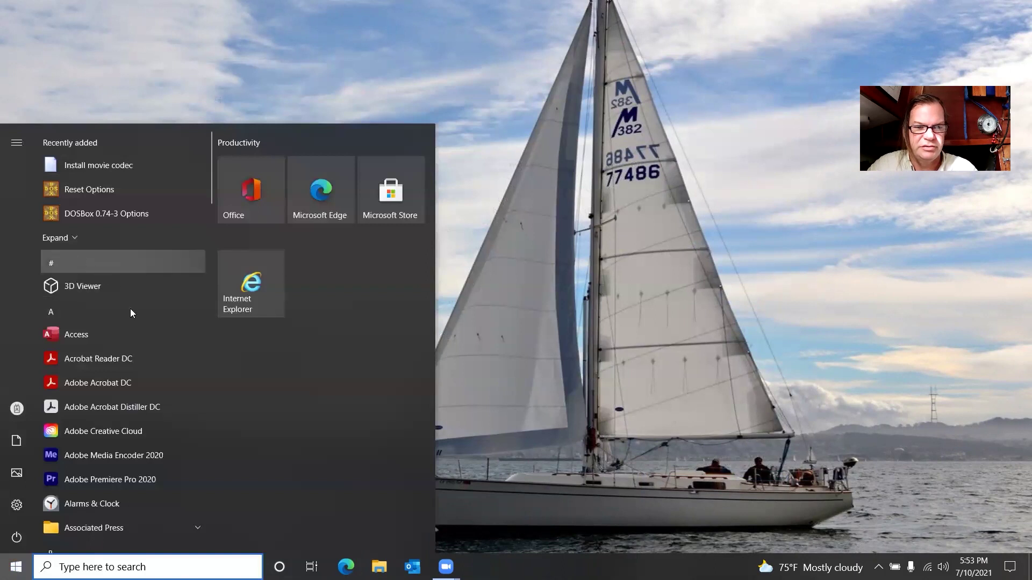
scroll(103, 461, down, 5)
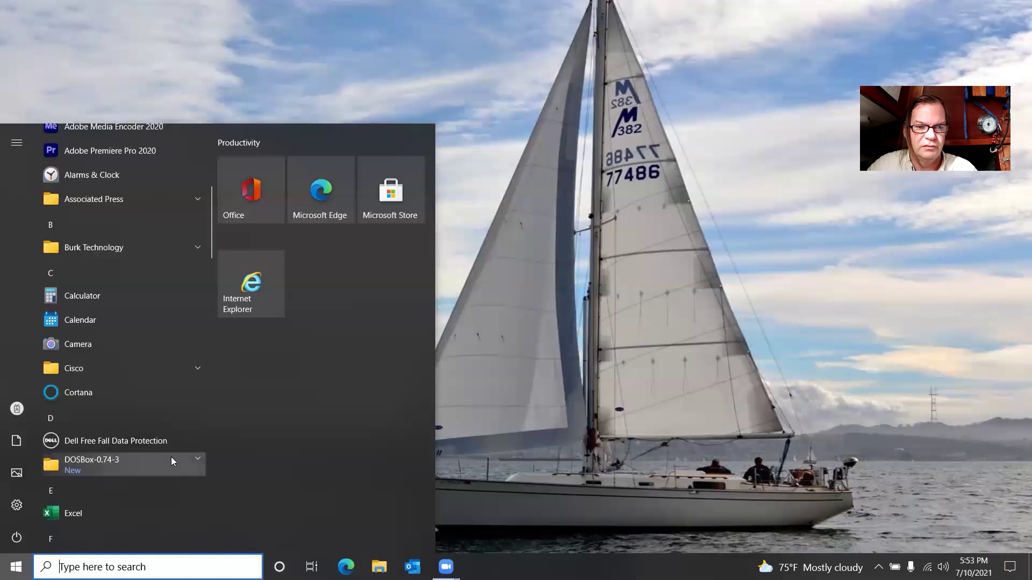
click(171, 458)
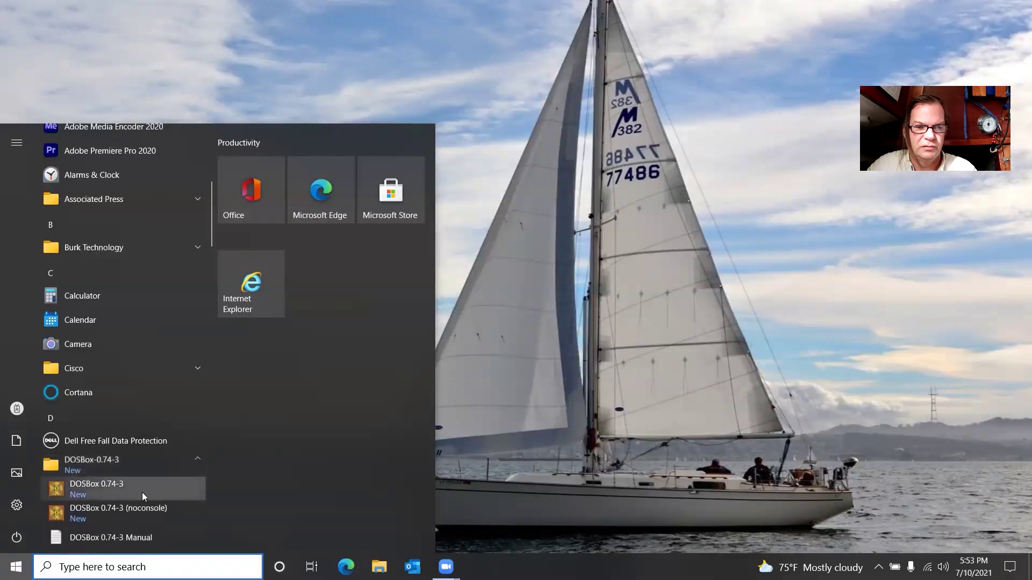
click(143, 496)
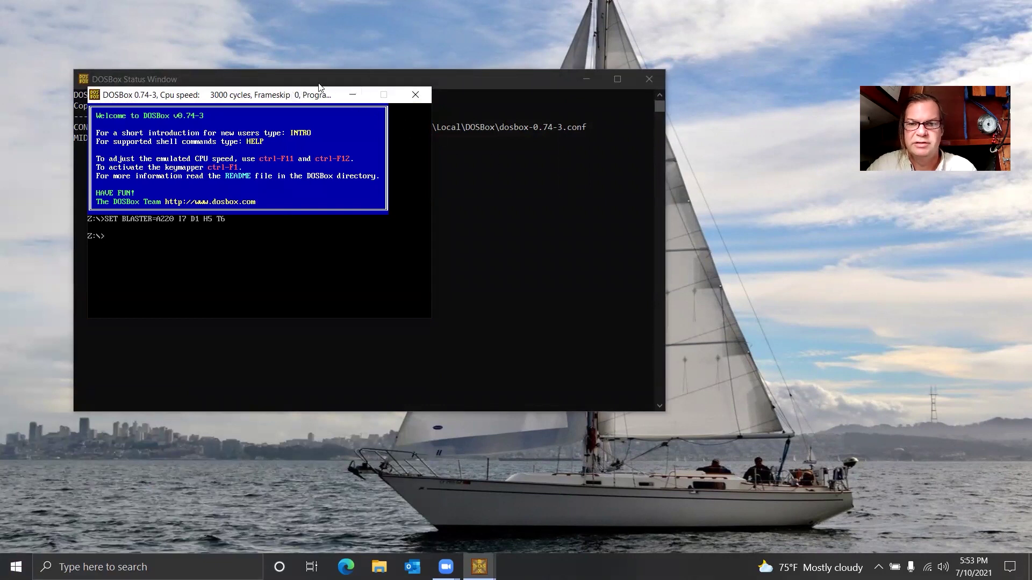
drag(321, 92, 851, 224)
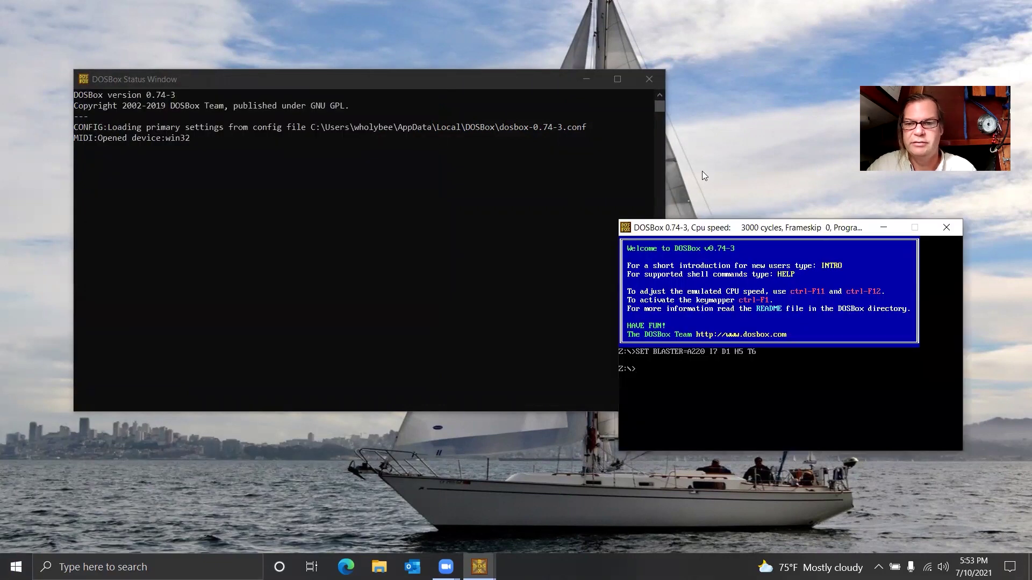
click(945, 227)
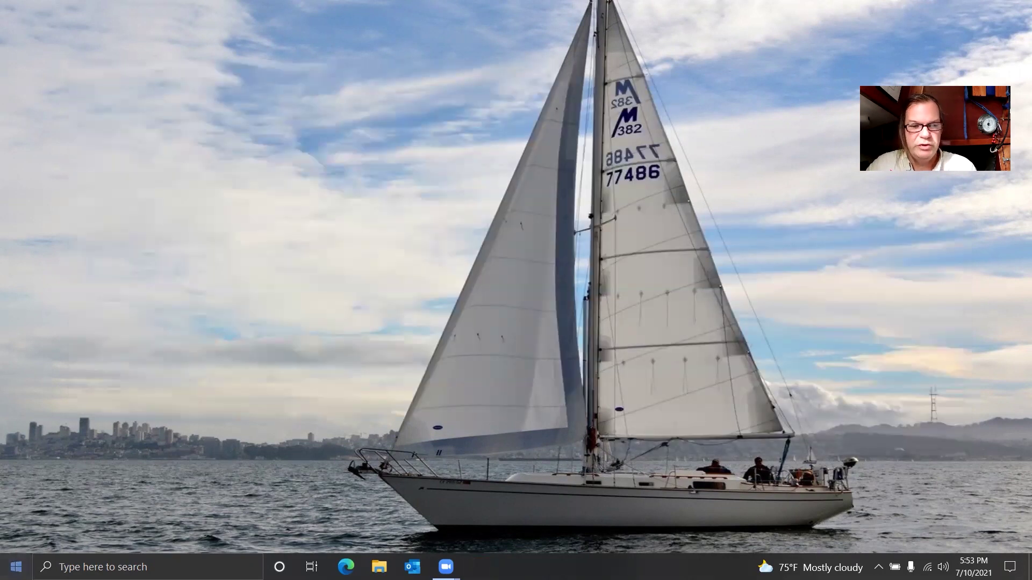
- Reopen the DOSBox 0.74-3 Options file, look at its beginning, and close it again
click(16, 567)
click(107, 219)
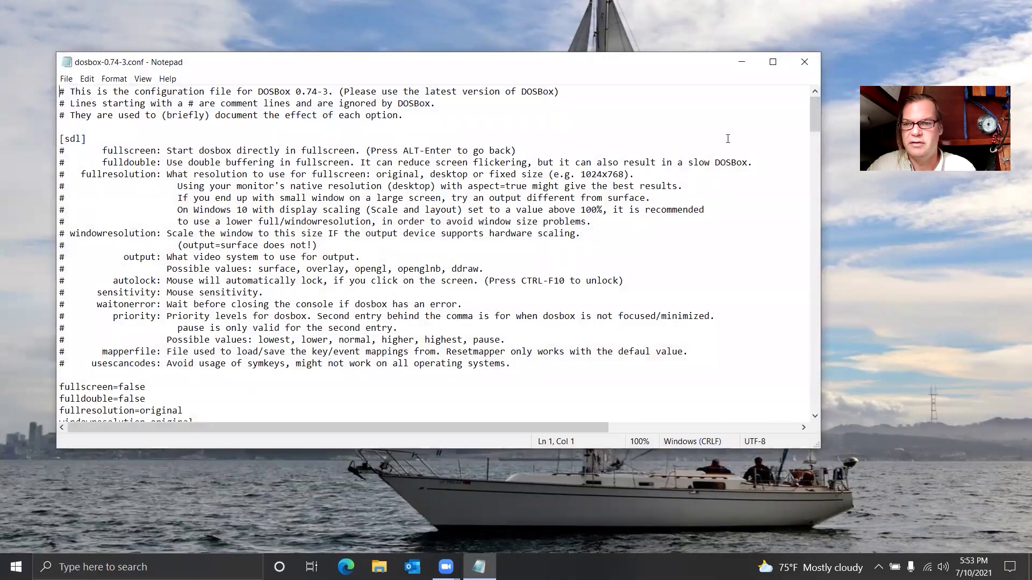
drag(812, 117, 813, 94)
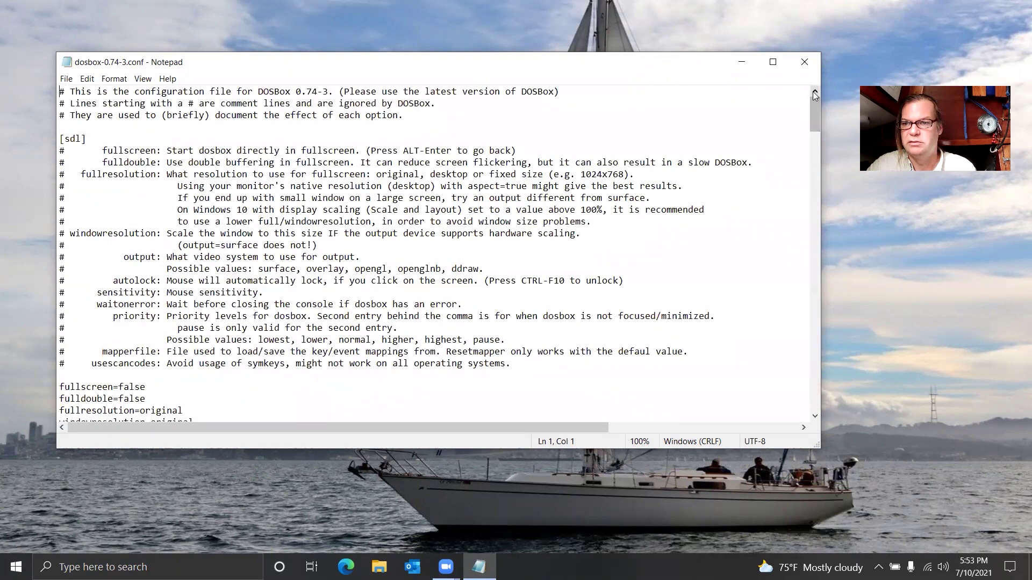
click(803, 64)
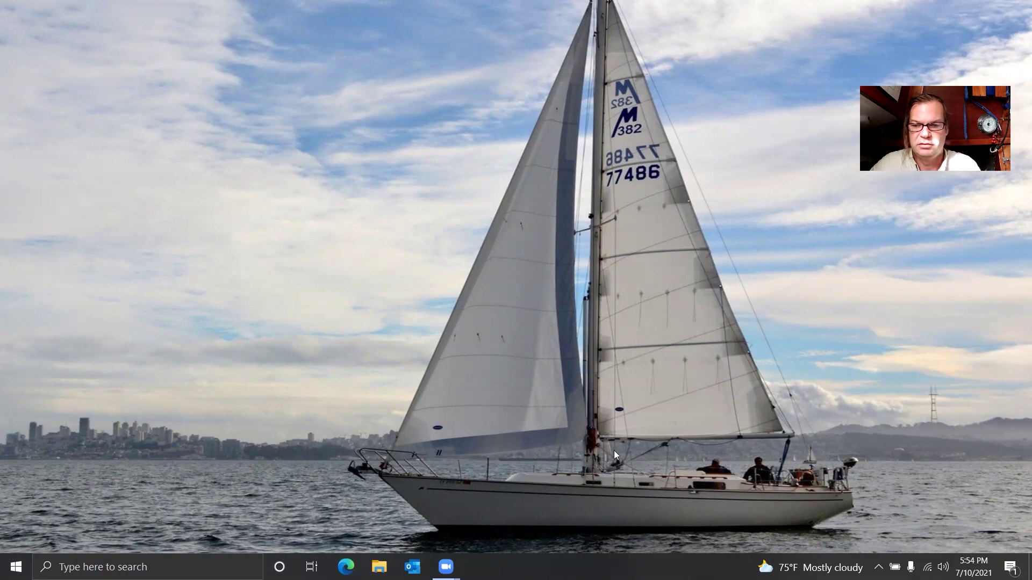
- Examine the dosbox folder on USB Drive (D:) in File Explorer, including the contents of a\EX1726, and return to dosbox
click(379, 567)
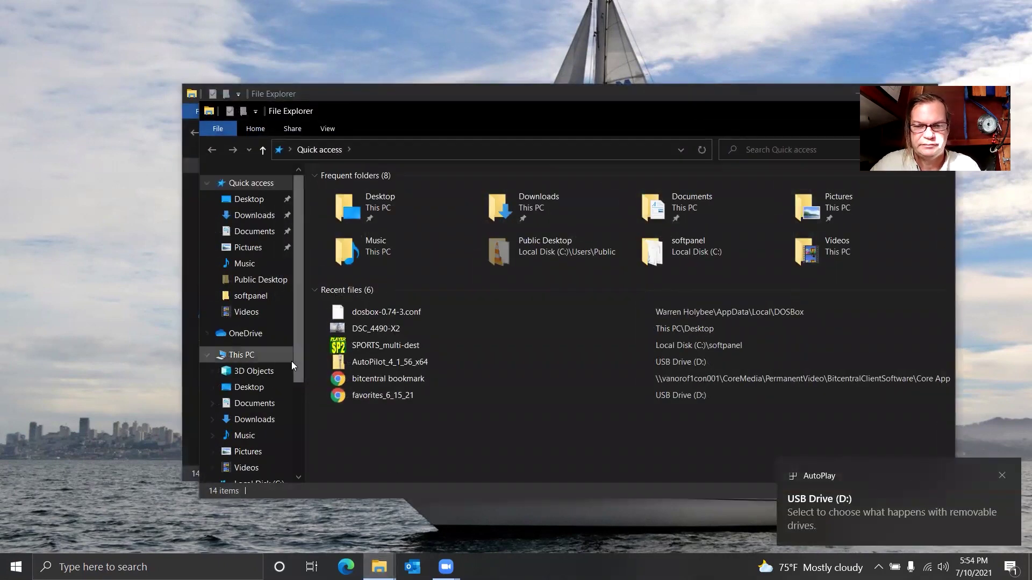
drag(295, 366, 294, 459)
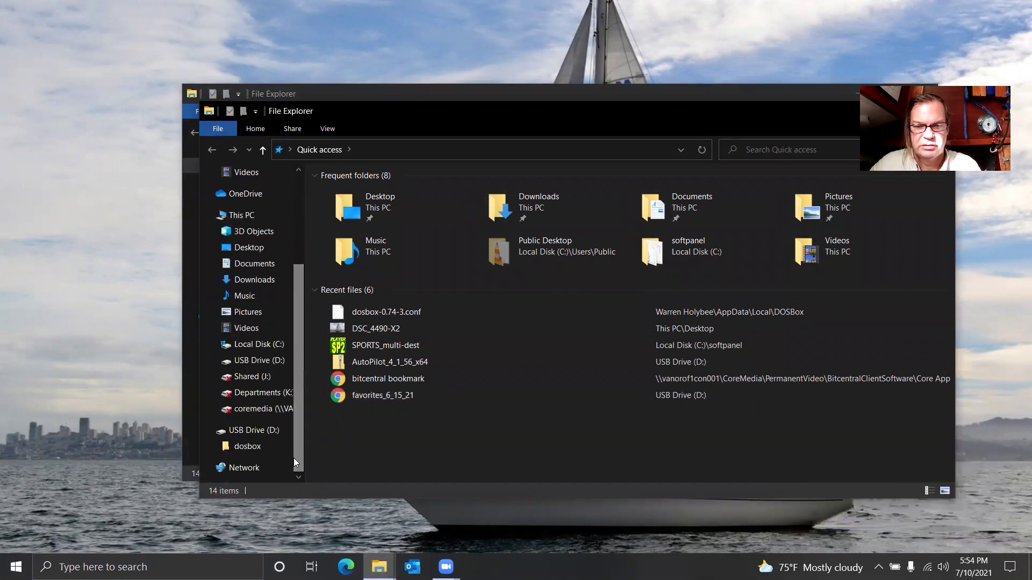
click(246, 449)
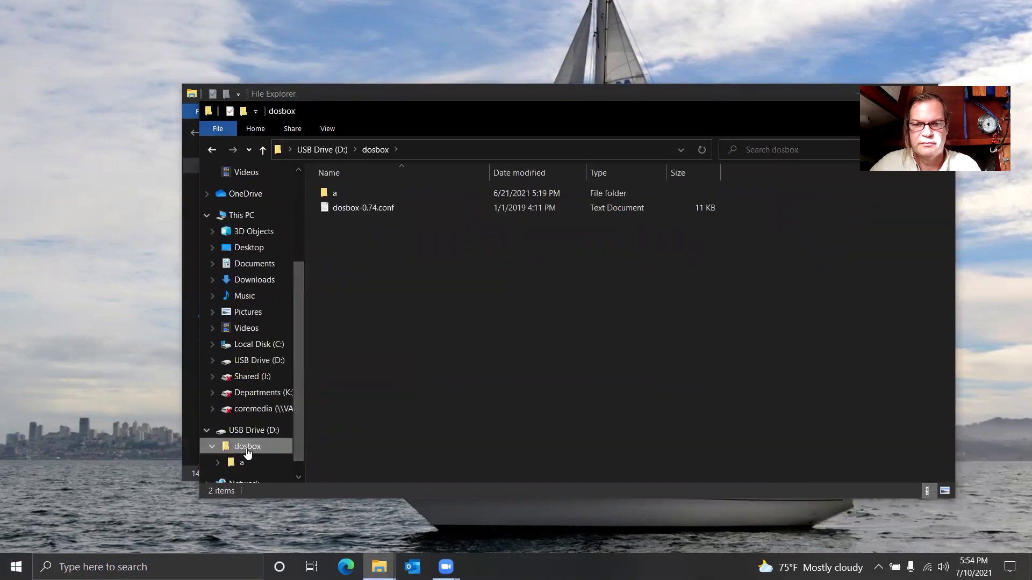
drag(403, 111, 391, 73)
double_click(321, 158)
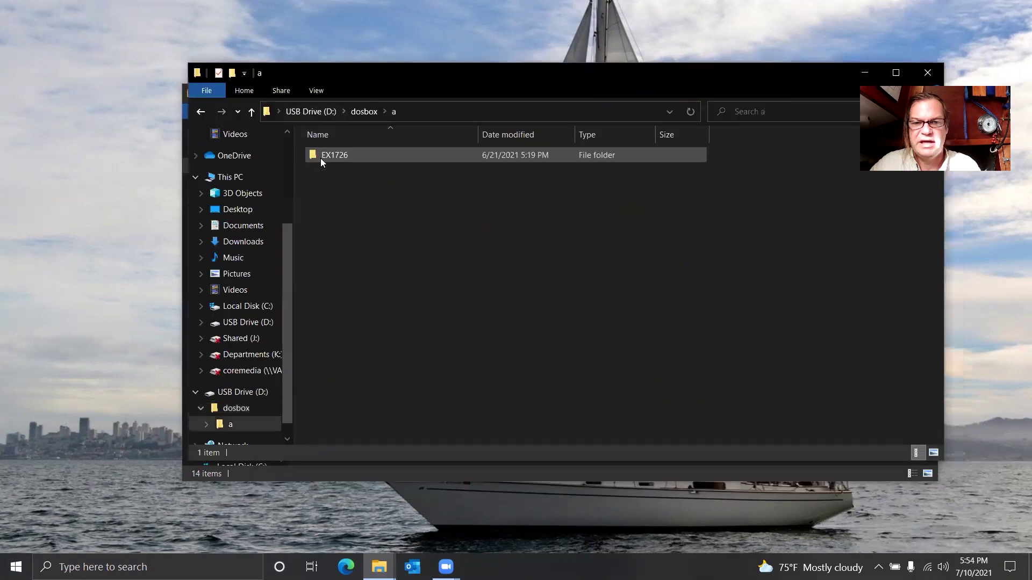
double_click(323, 158)
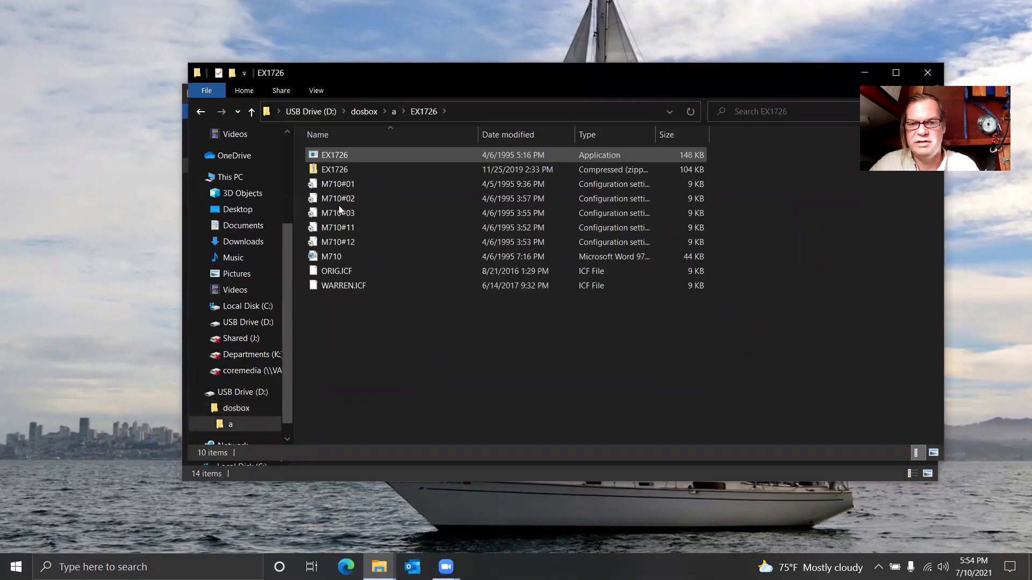
click(371, 116)
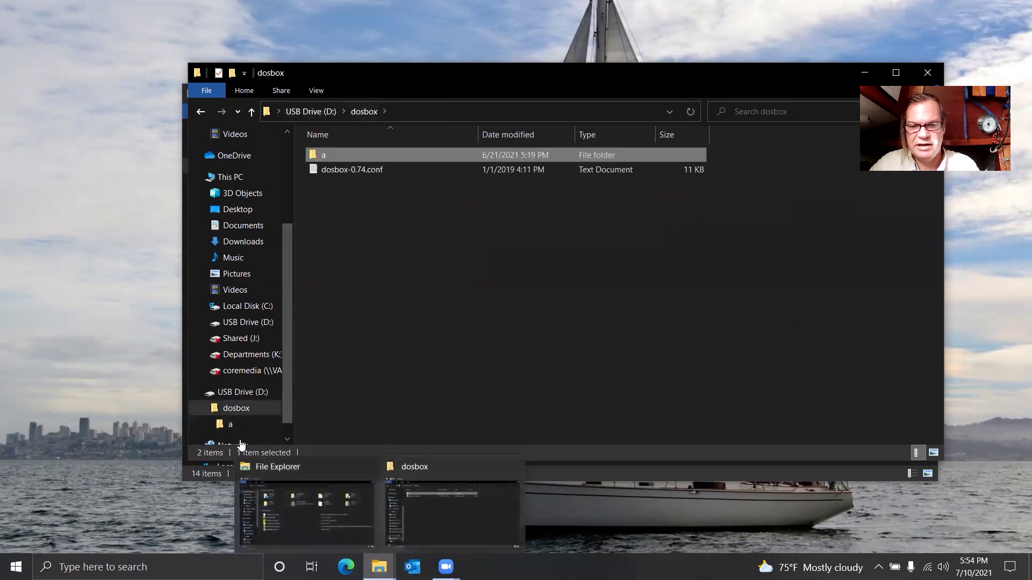
- Show Local Disk (C:) and USB Drive (D:) in two File Explorer windows arranged side by side
scroll(283, 442, down, 1)
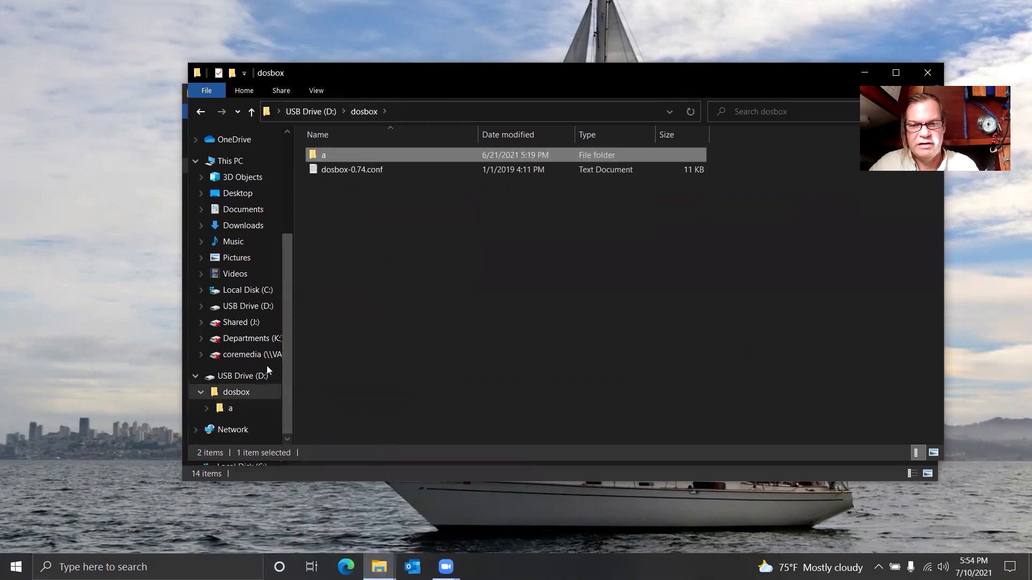
click(246, 295)
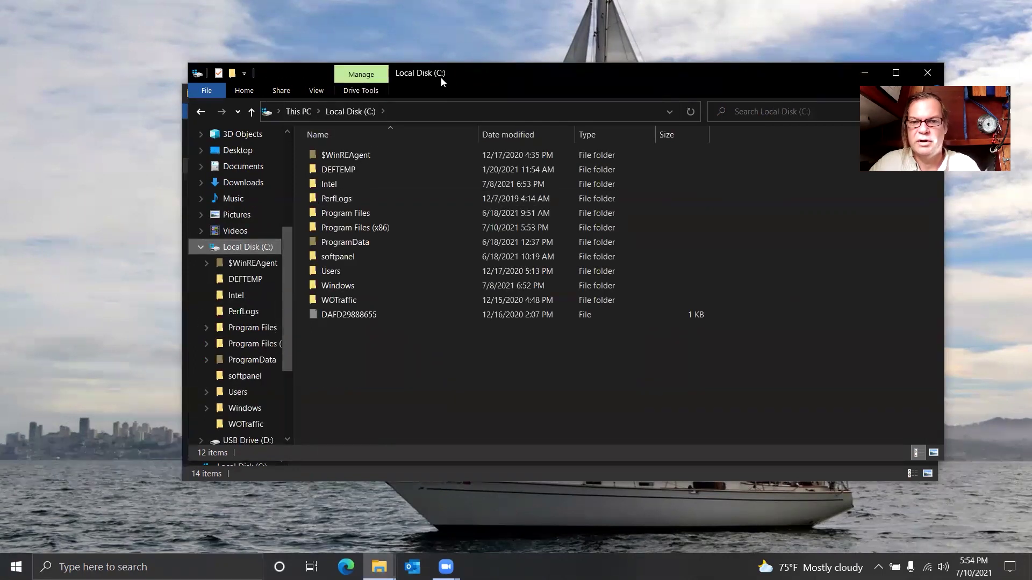
drag(440, 77, 698, 107)
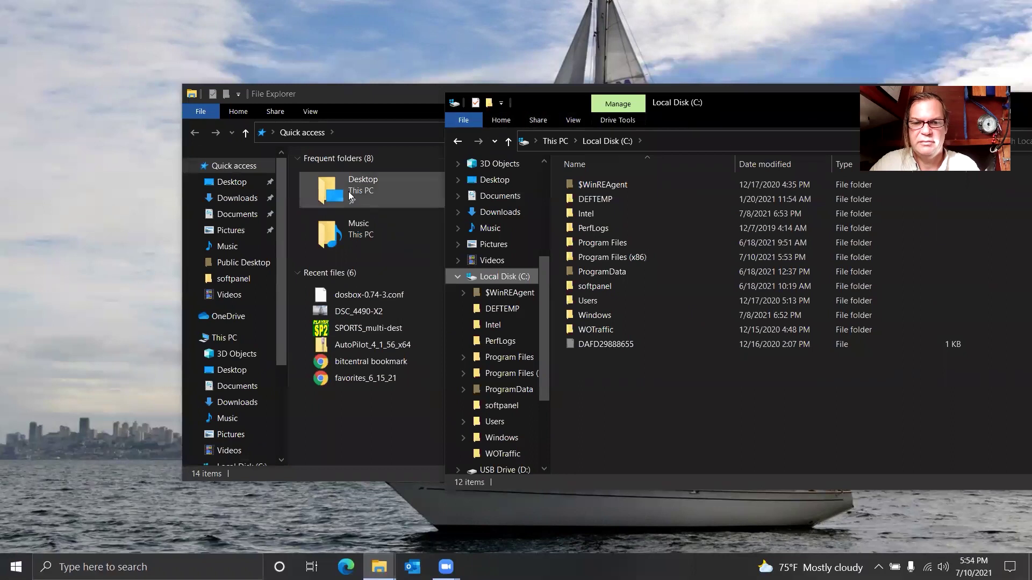
drag(280, 377, 283, 432)
click(245, 433)
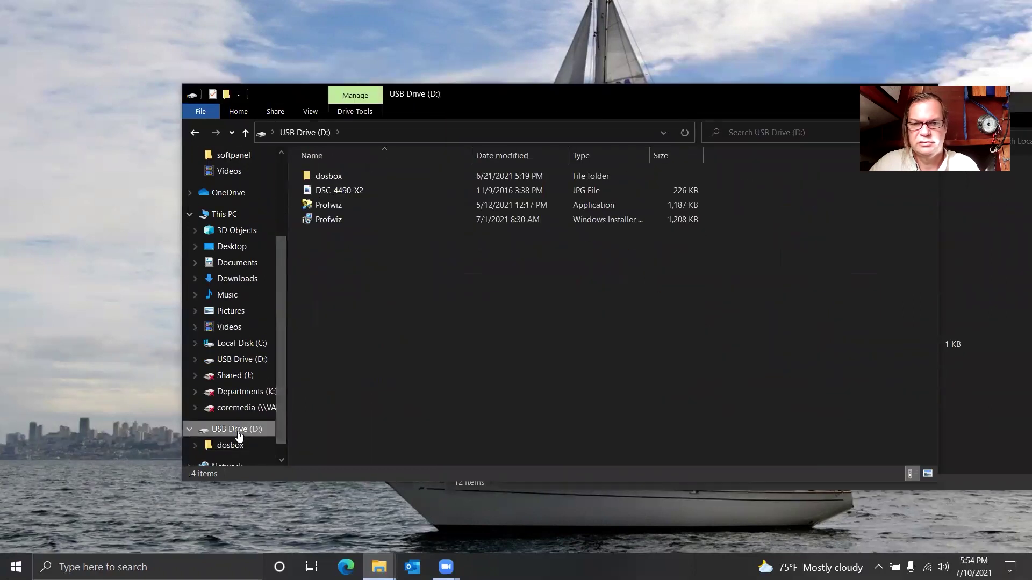
drag(543, 91, 355, 96)
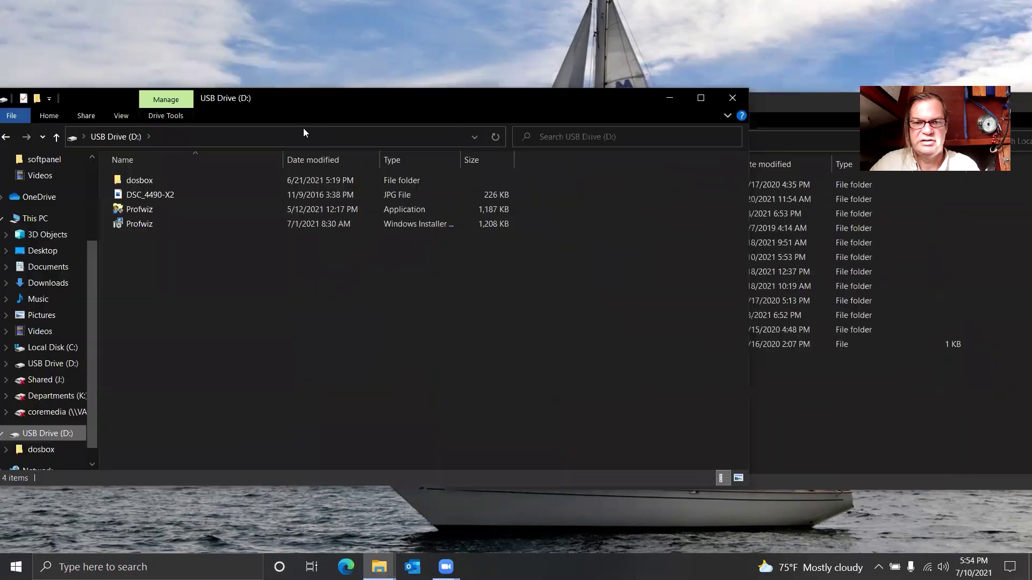
- Copy the dosbox folder from USB Drive (D:) to the root of Local Disk (C:) and open the copy's a subfolder
drag(147, 185, 815, 421)
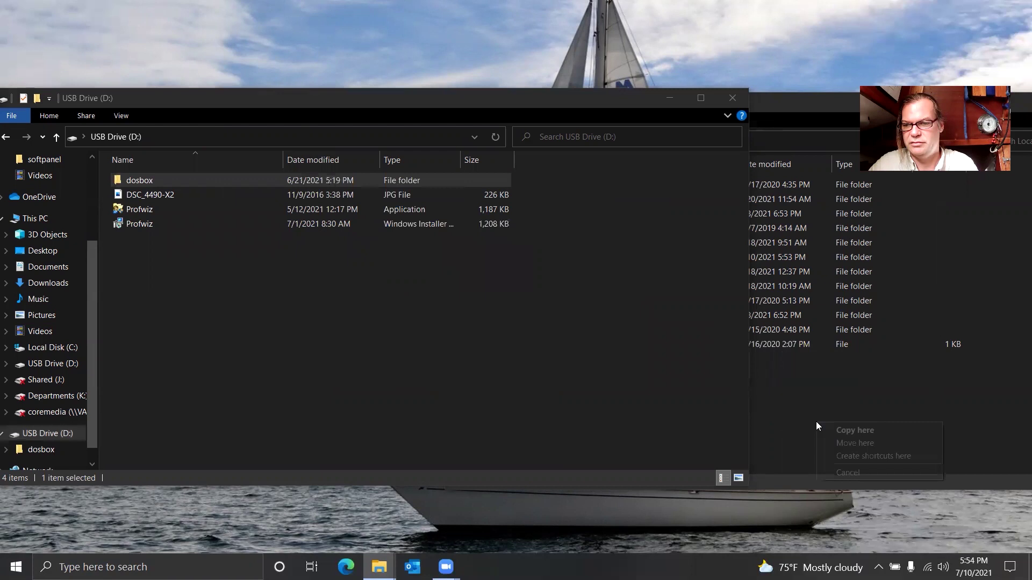
click(850, 433)
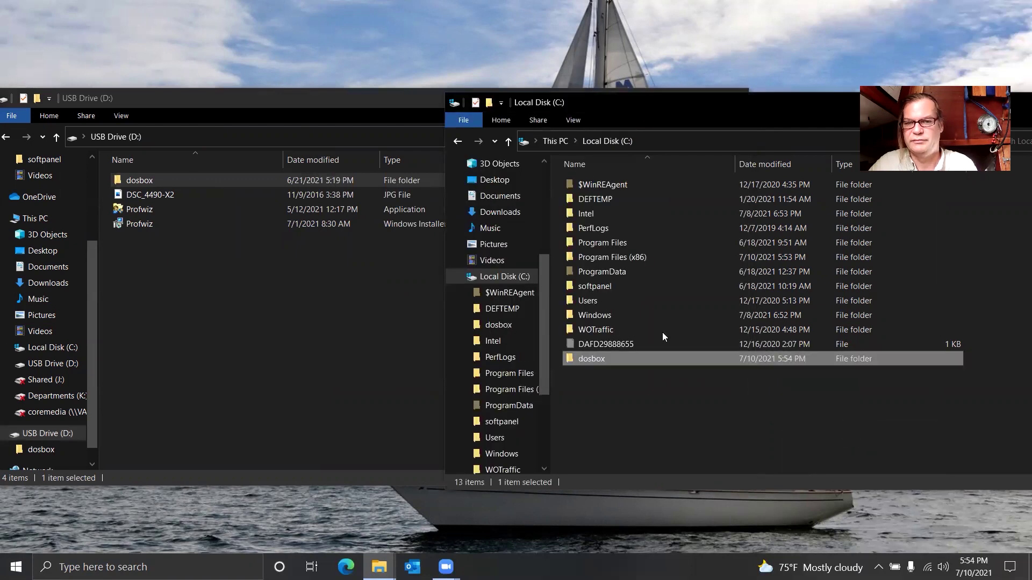
double_click(591, 357)
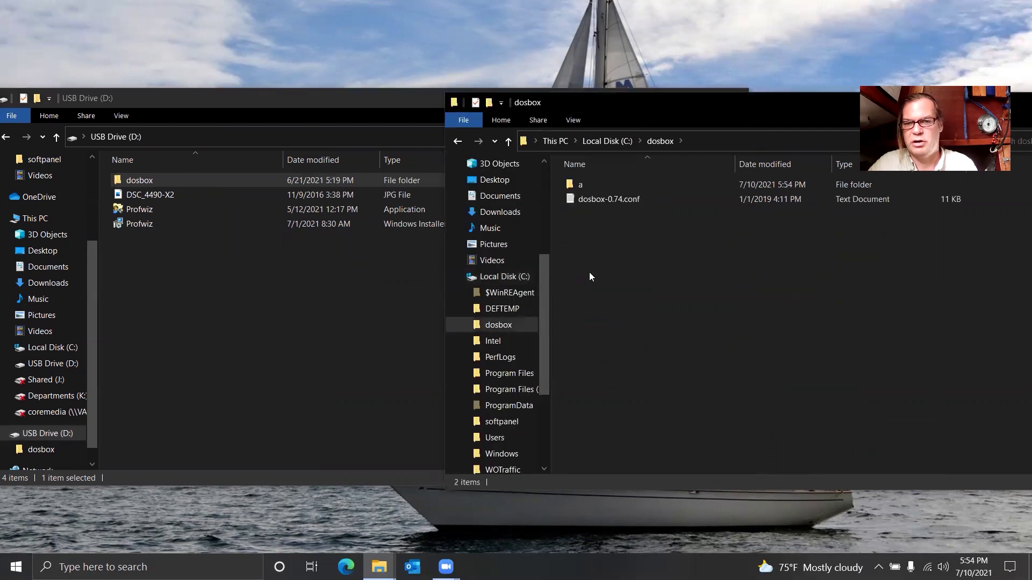
double_click(581, 184)
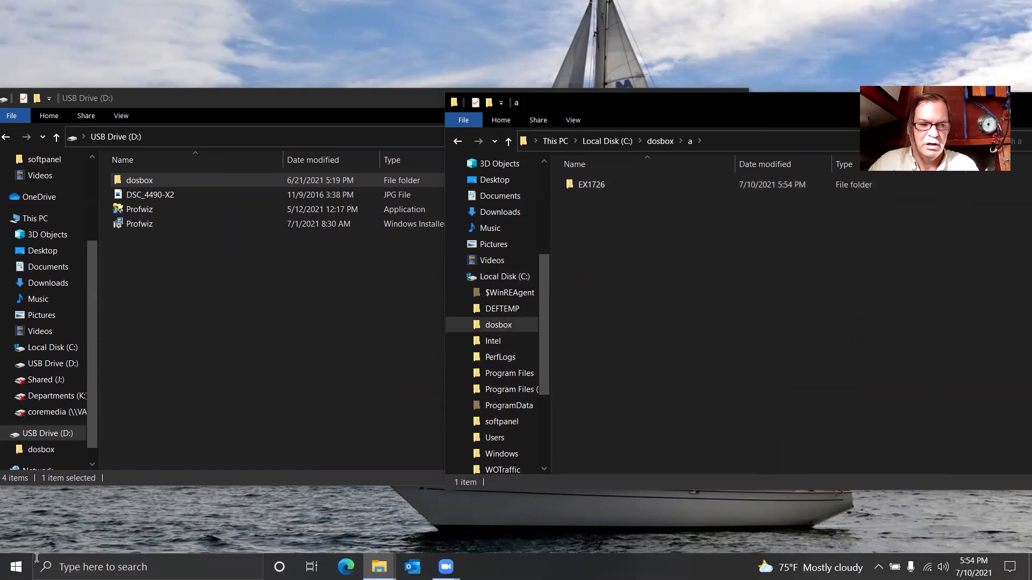
click(16, 567)
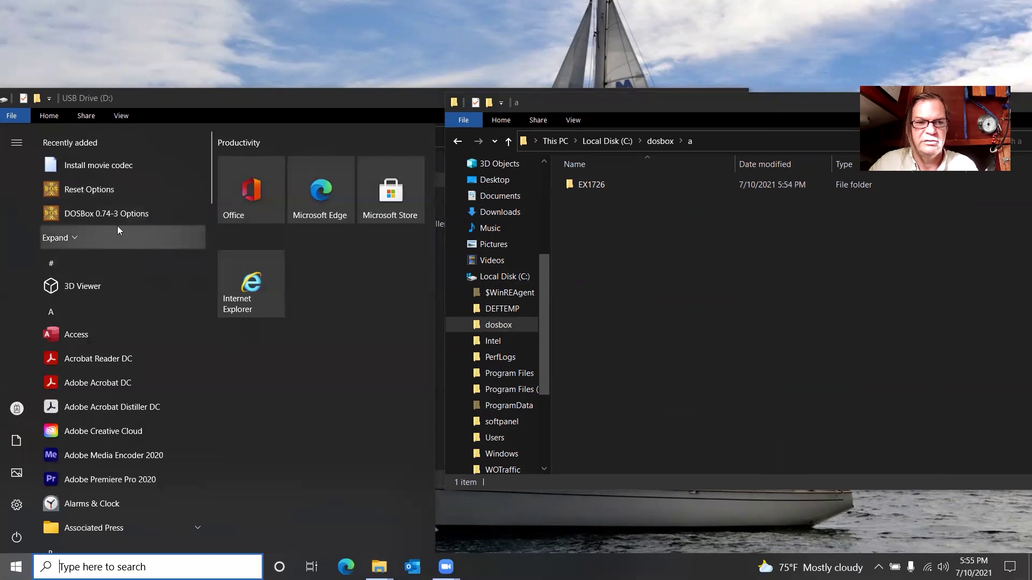
click(118, 217)
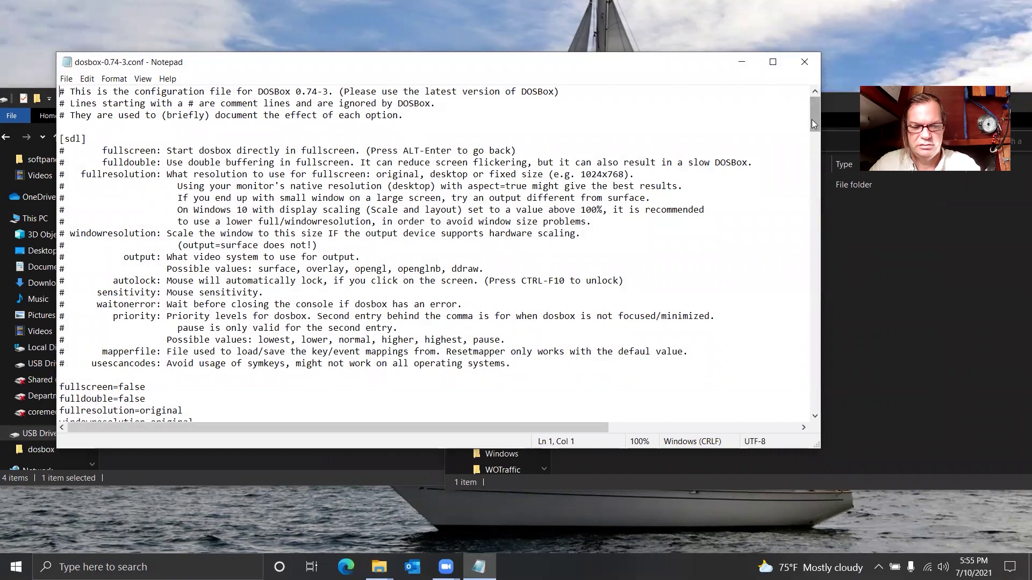
drag(811, 119, 637, 398)
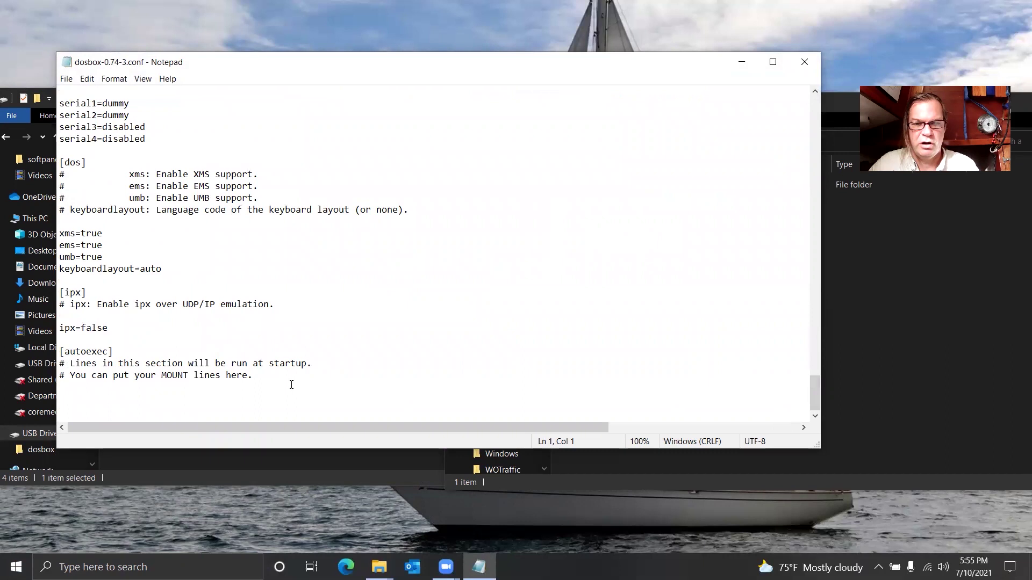
click(265, 378)
key(Return)
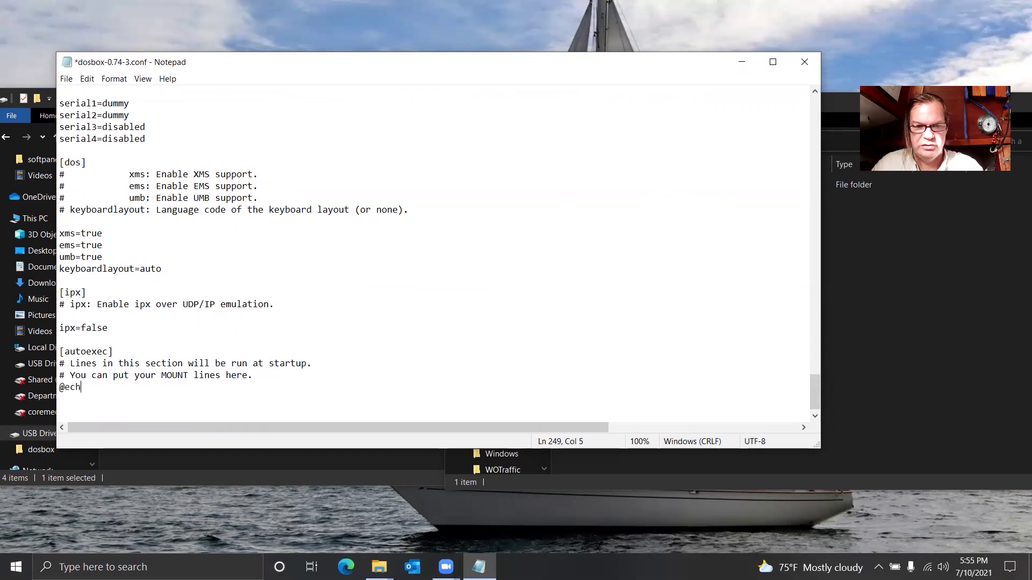
text(@echo off)
key(Return)
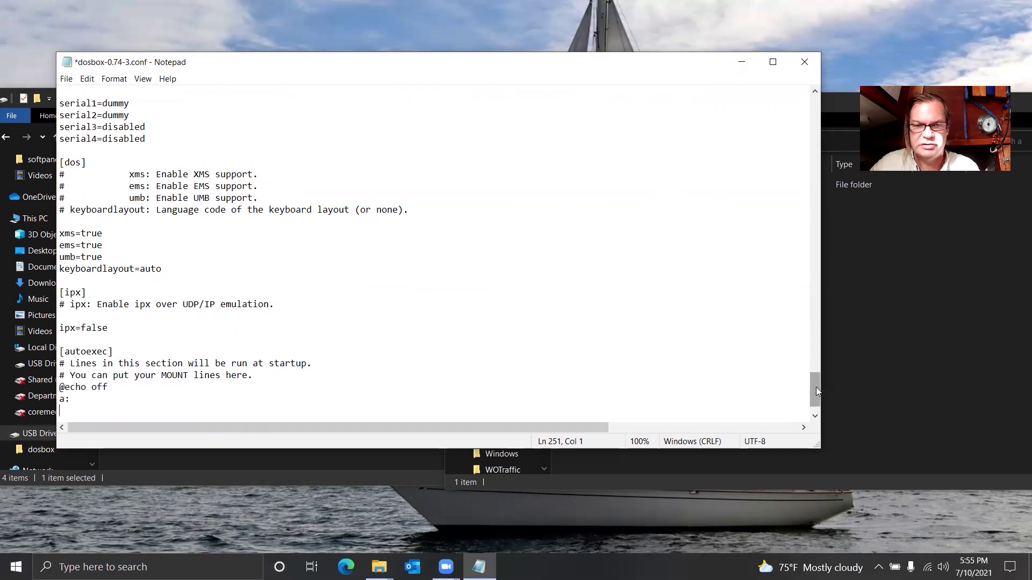
- Look through the configuration file from its beginning down to the end of the [cpu] settings
drag(812, 385, 782, 103)
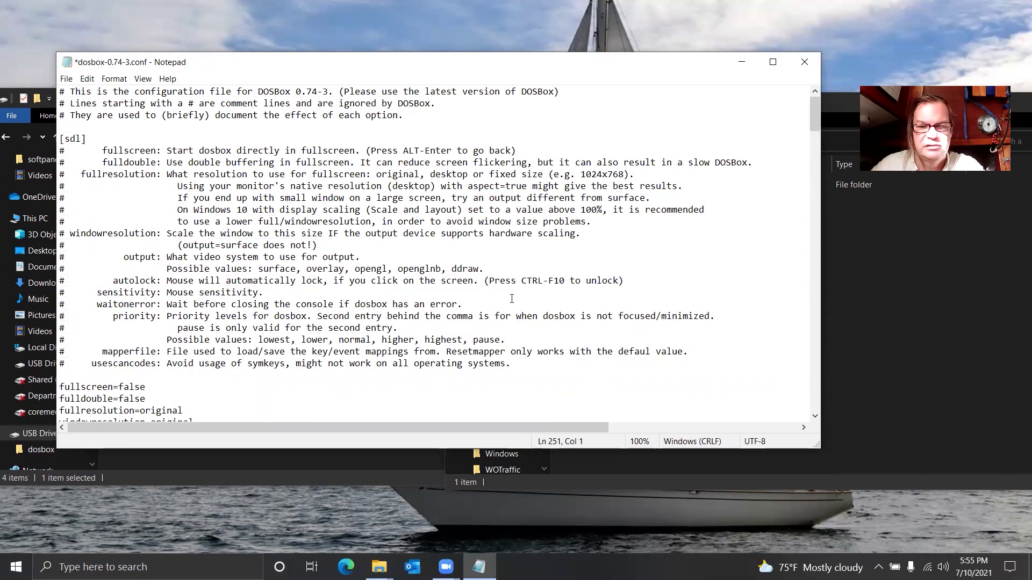
key(Down)
key(Down)
key(Down)
key(Down)
key(Down)
key(Down)
key(Down)
key(Down)
key(Down)
key(Down)
key(Down)
key(Down)
key(Down)
key(Down)
key(Down)
key(Down)
key(Down)
key(Down)
key(Down)
key(Down)
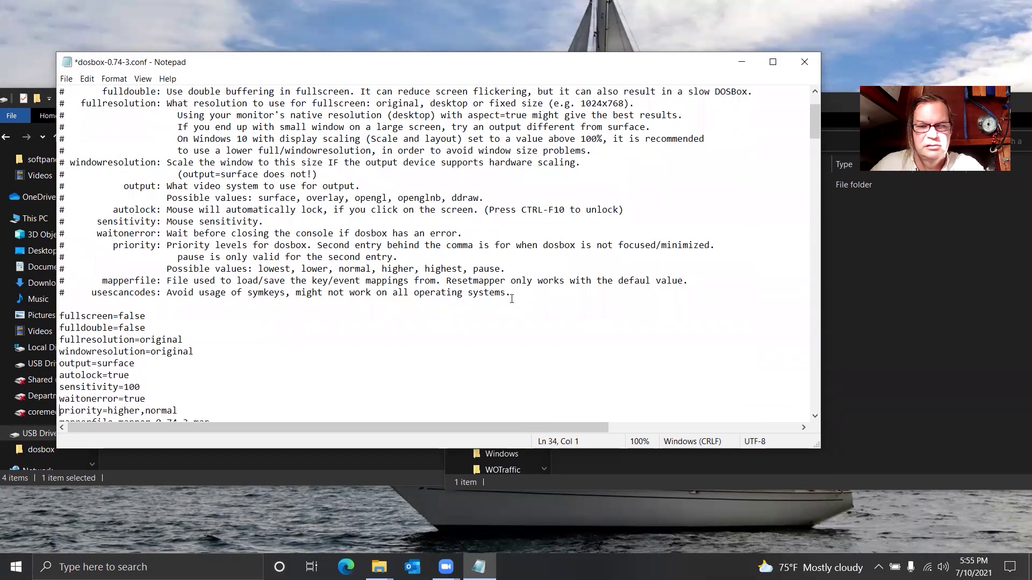
key(Down)
key(Down)
key(Down)
key(Down)
key(Down)
key(Down)
key(Down)
key(Down)
key(Down)
key(Down)
key(Down)
key(Down)
key(Down)
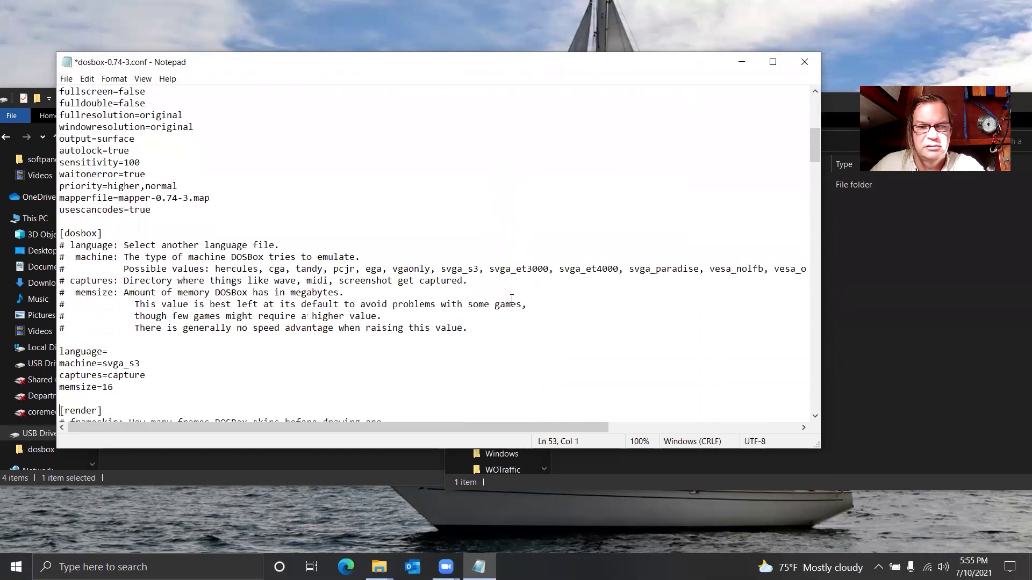
key(Down)
key(Down)
key(Down)
key(Down)
key(Down)
key(Down)
key(Down)
key(Down)
key(Down)
key(Down)
key(Down)
key(Down)
key(Down)
key(Down)
key(Down)
key(Down)
key(Down)
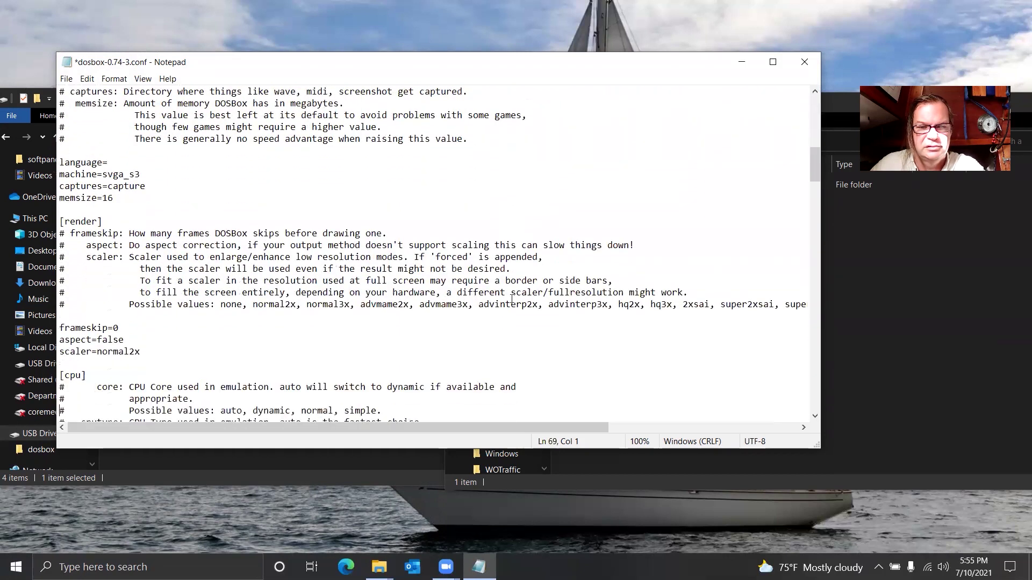
key(Down)
key(Down)
key(Down)
key(Down)
key(Down)
key(Down)
key(Down)
key(Down)
key(Down)
key(Down)
key(Down)
key(Down)
key(Down)
key(Down)
key(Down)
key(Down)
key(Down)
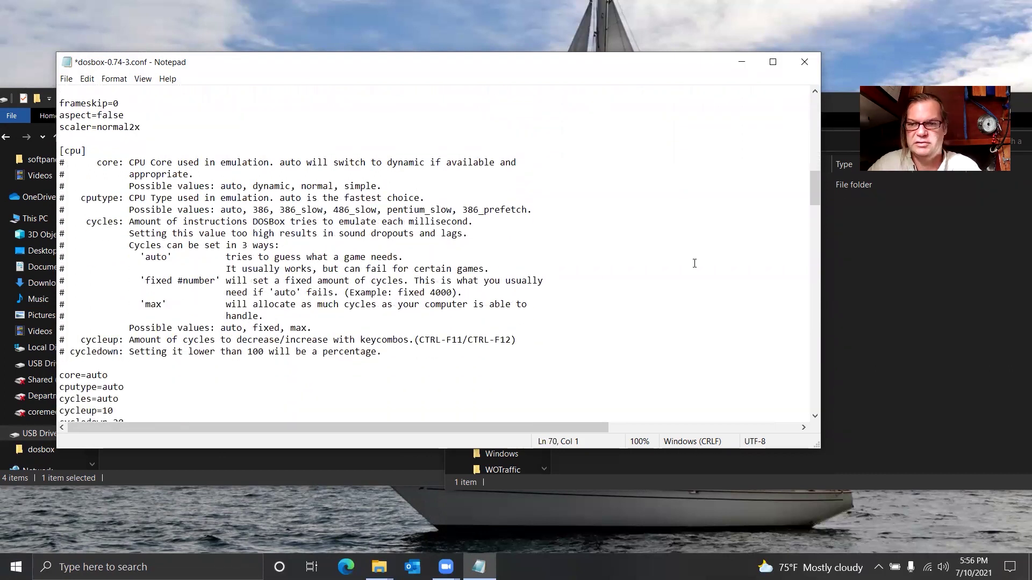
- Search the configuration file for "mount" and close the search
drag(818, 190, 818, 115)
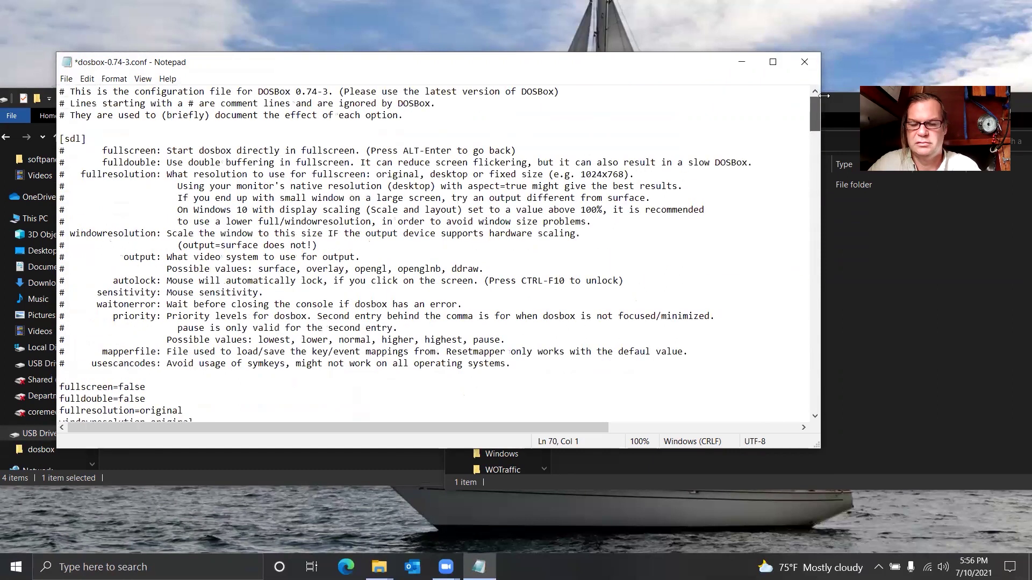
key(ctrl+f)
text(mount)
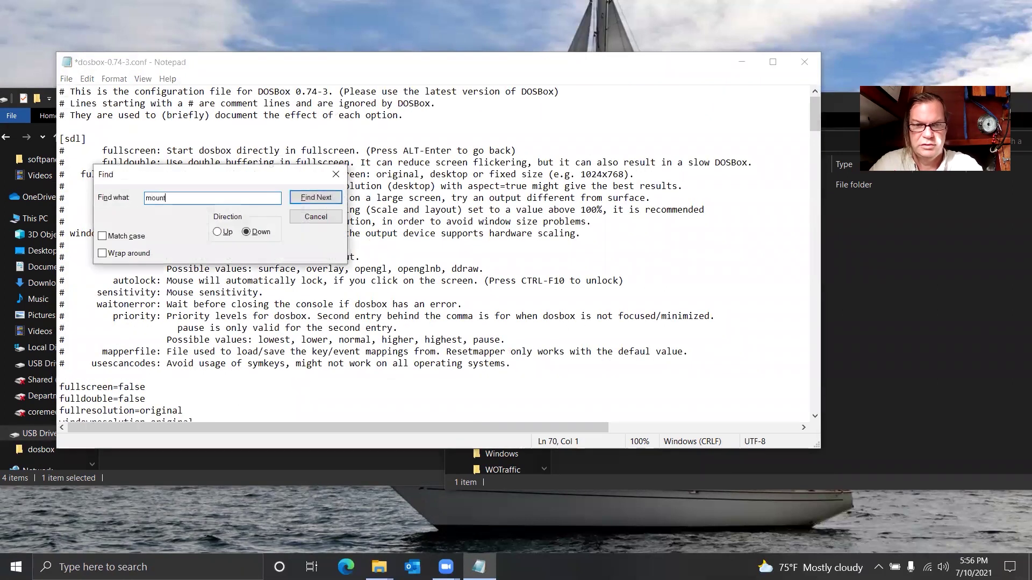
key(Return)
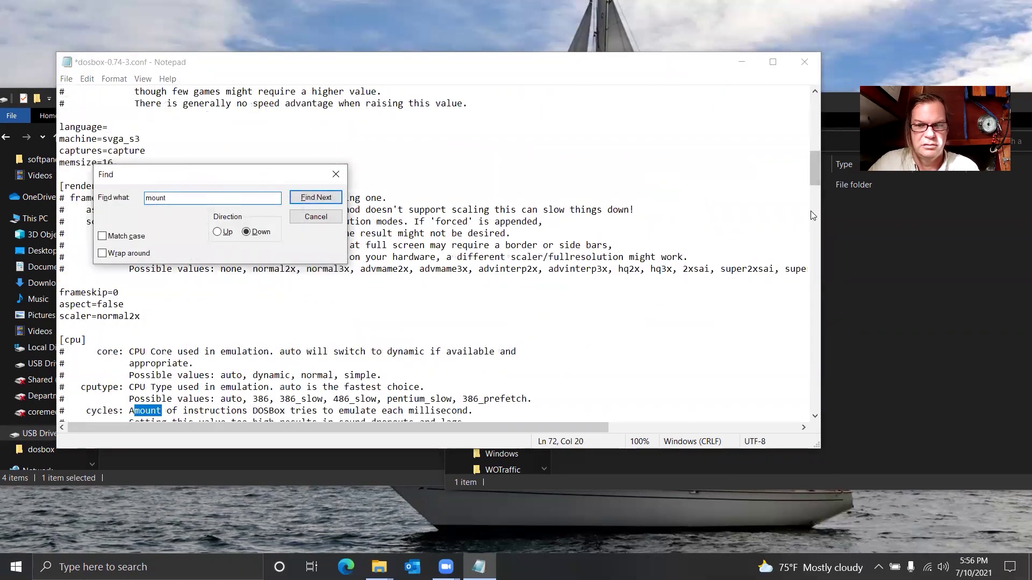
click(326, 217)
- Read on through the [cpu] settings and the option descriptions in the [mixer] section
key(Down)
key(Down)
key(Down)
key(Down)
key(Down)
key(Down)
key(Down)
key(Down)
key(Down)
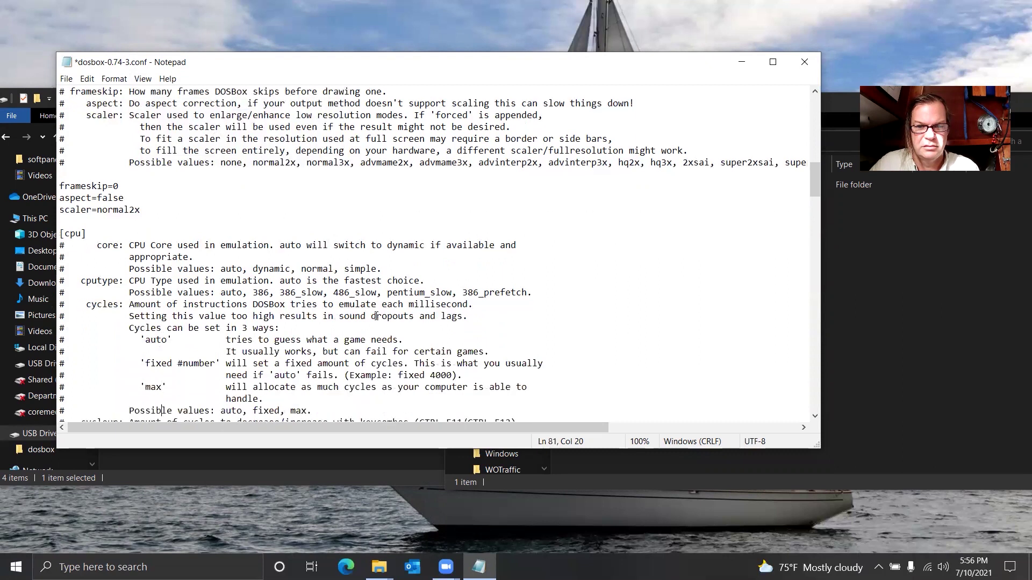
key(Down)
key(Down)
key(Down)
key(Down)
key(Down)
key(Down)
key(Down)
key(Down)
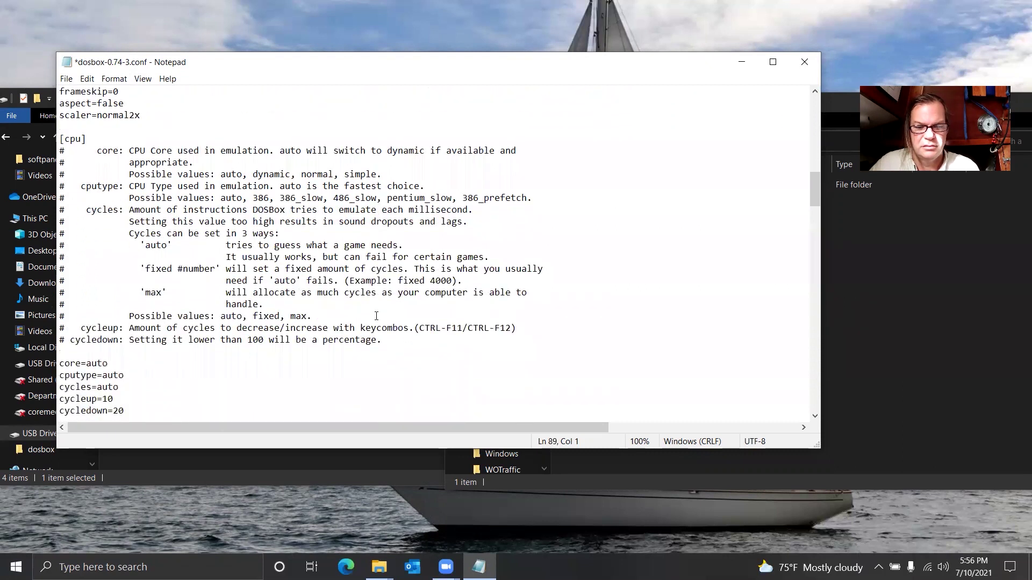
key(Down)
key(Down)
key(Down)
key(Down)
key(Down)
key(Down)
key(Down)
key(Down)
key(Down)
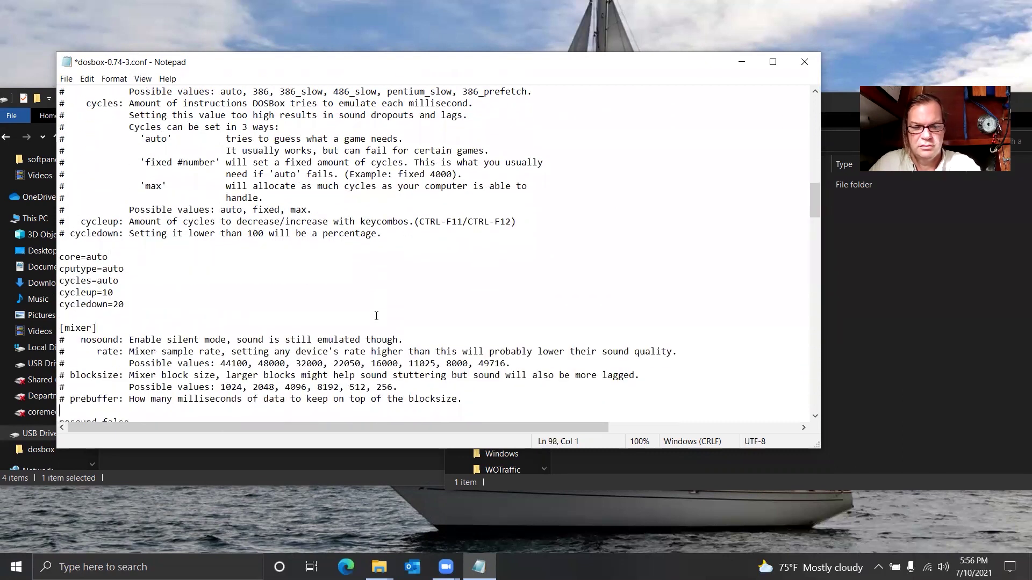
- Find the next occurrence of "mount" and continue to the end of the [autoexec] section
key(ctrl+f)
key(Return)
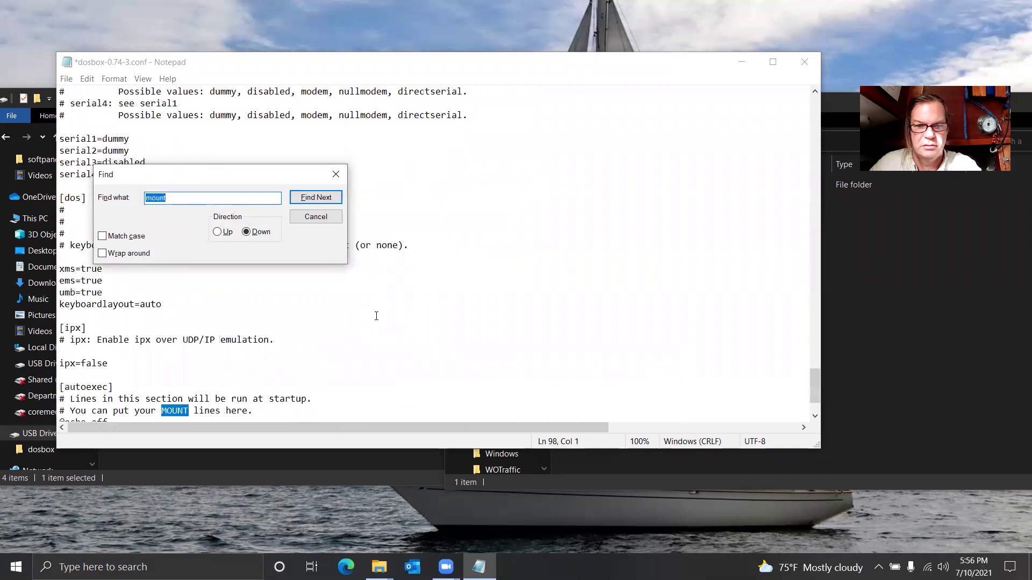
key(End)
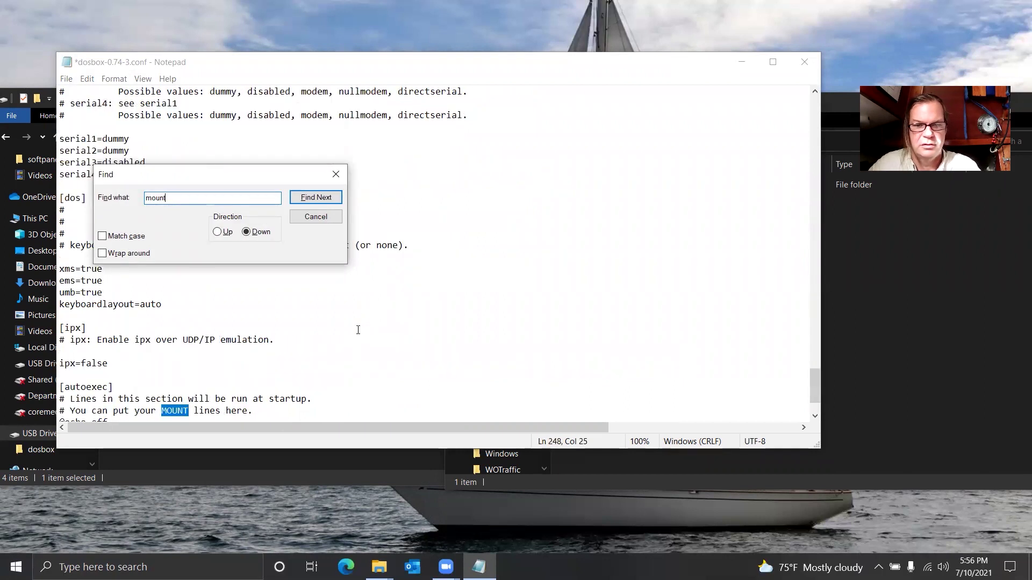
click(328, 218)
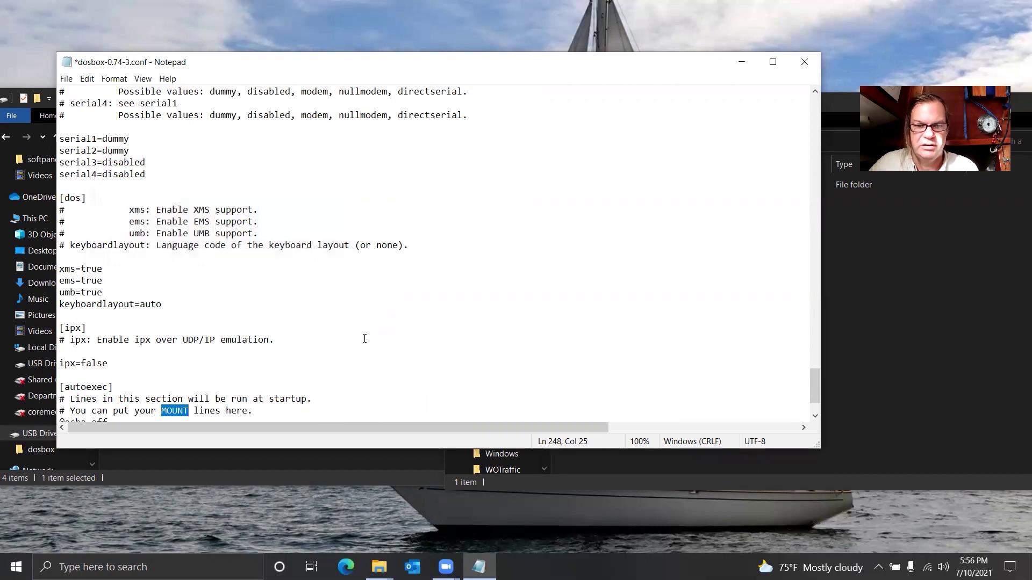
key(Down)
key(Down)
key(Down)
key(Down)
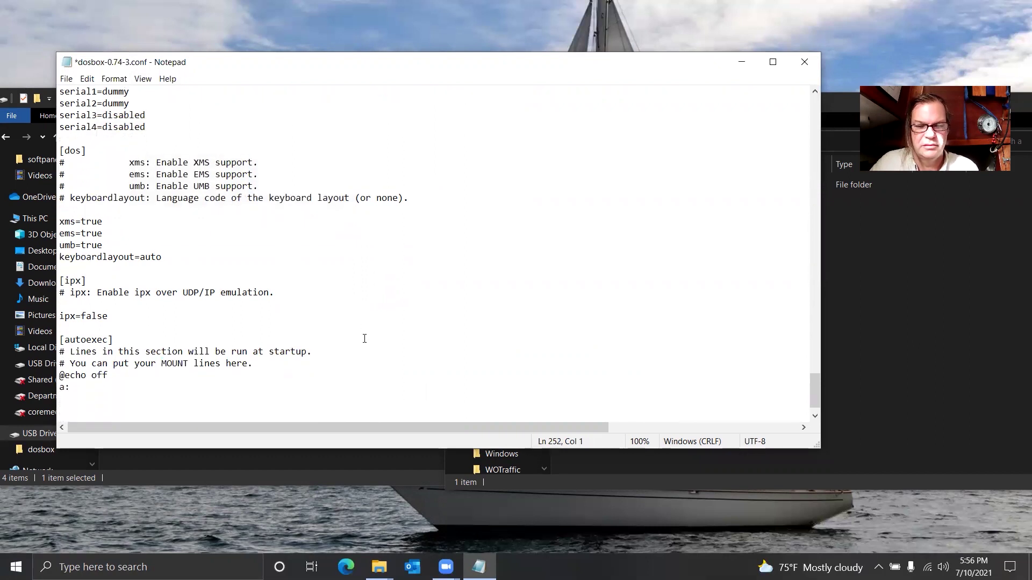
key(Down)
key(Down)
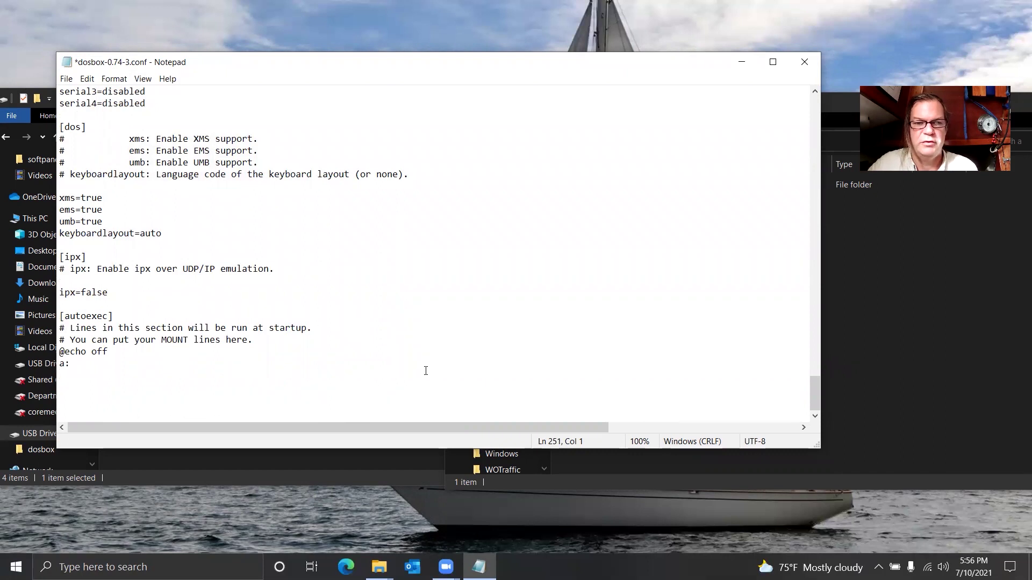
- In Microsoft Edge, search the web for "dosbox mount" and open the DOSBoxWiki MOUNT page
click(346, 567)
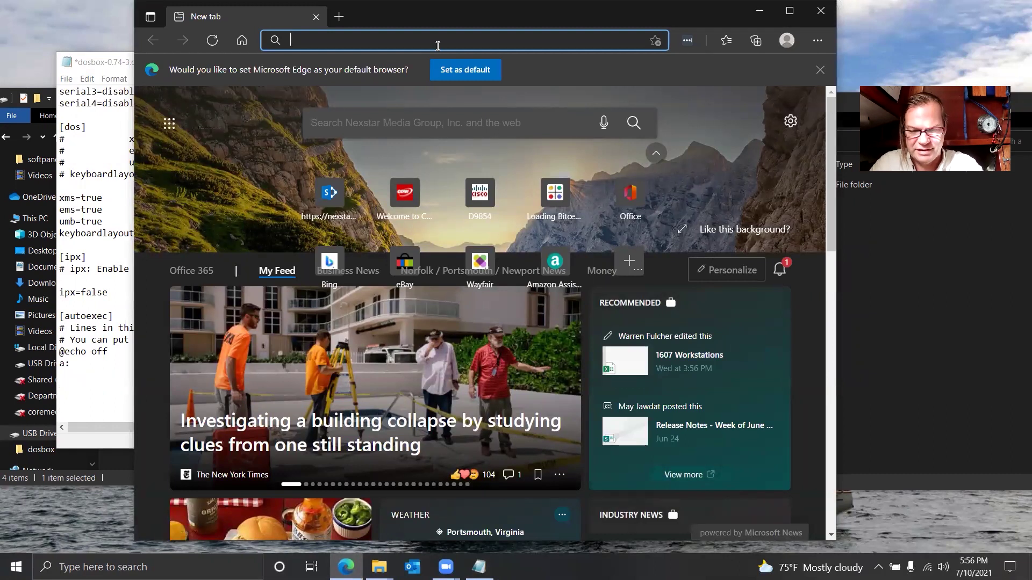
text(dosbo)
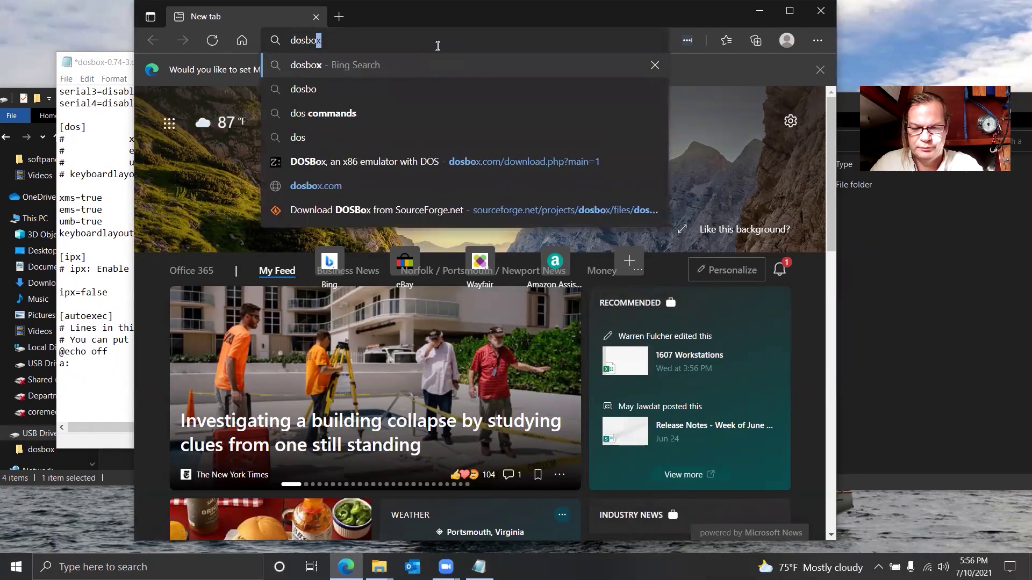
text(x mount)
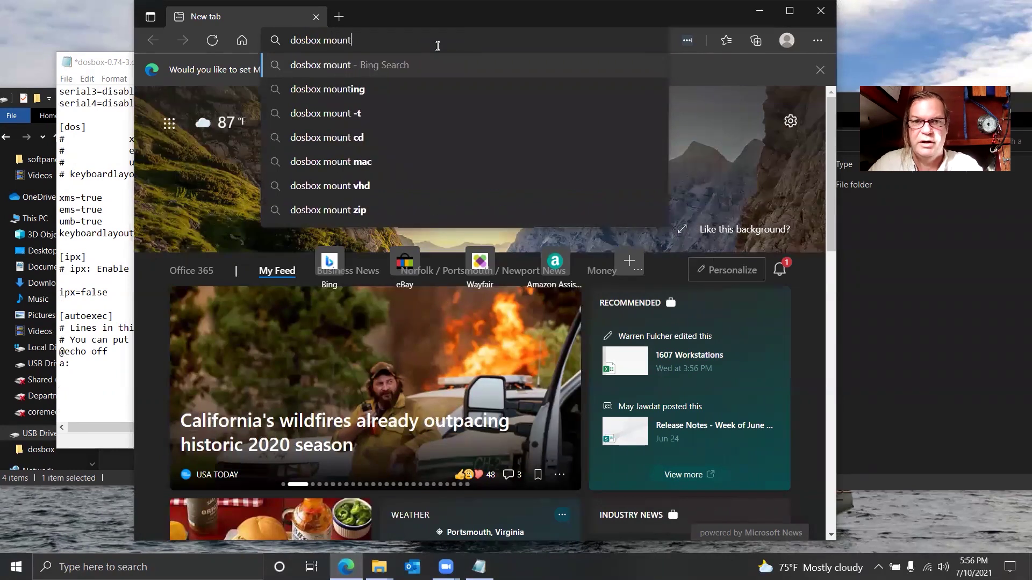
key(Return)
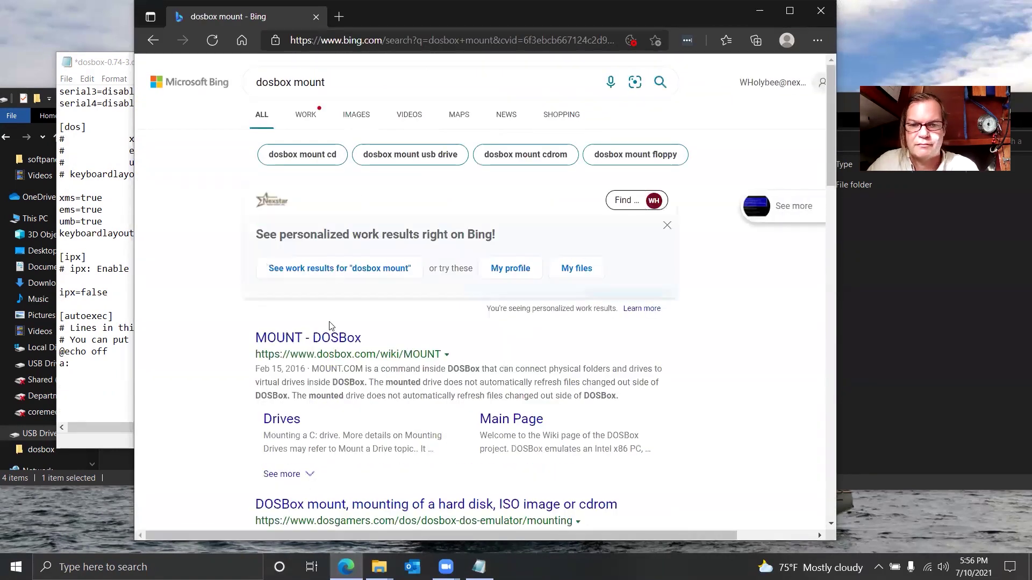
click(325, 337)
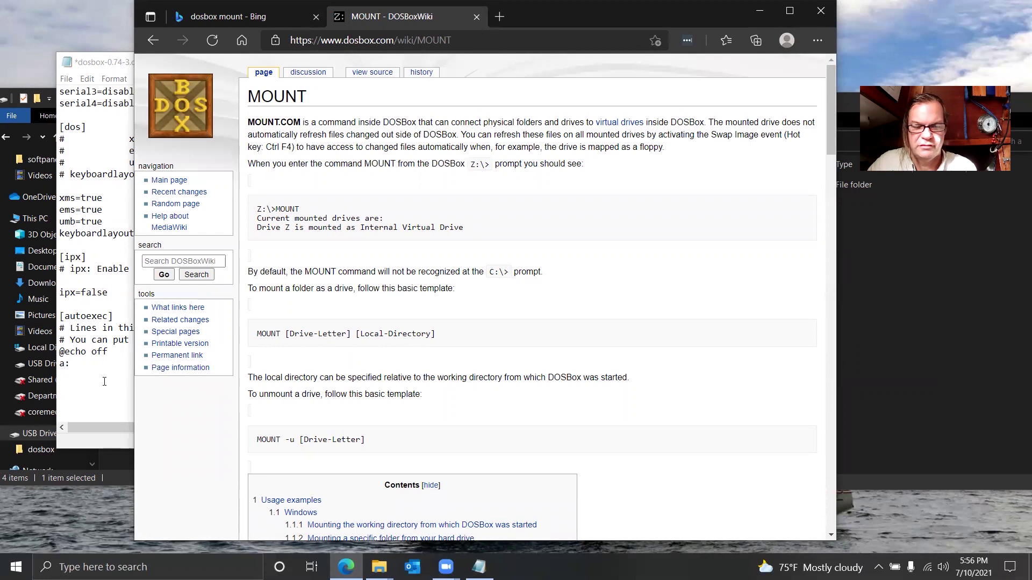
- Back in Notepad, insert the line "mount a: c:\dosbox\a" above "a:" in the [autoexec] section and save the file
click(86, 366)
key(Home)
key(Return)
key(Up)
text(moun)
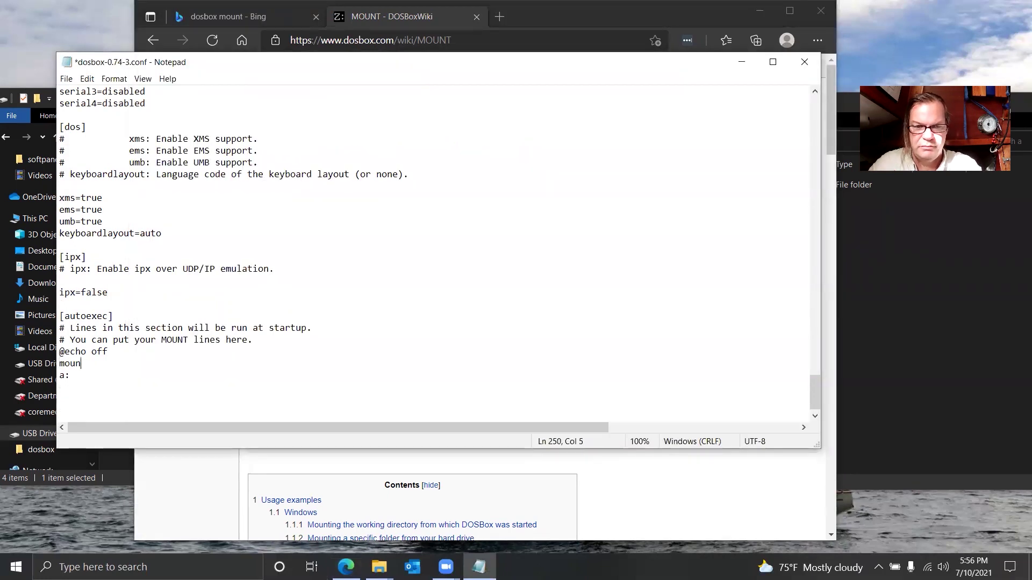
text(t a: c:)
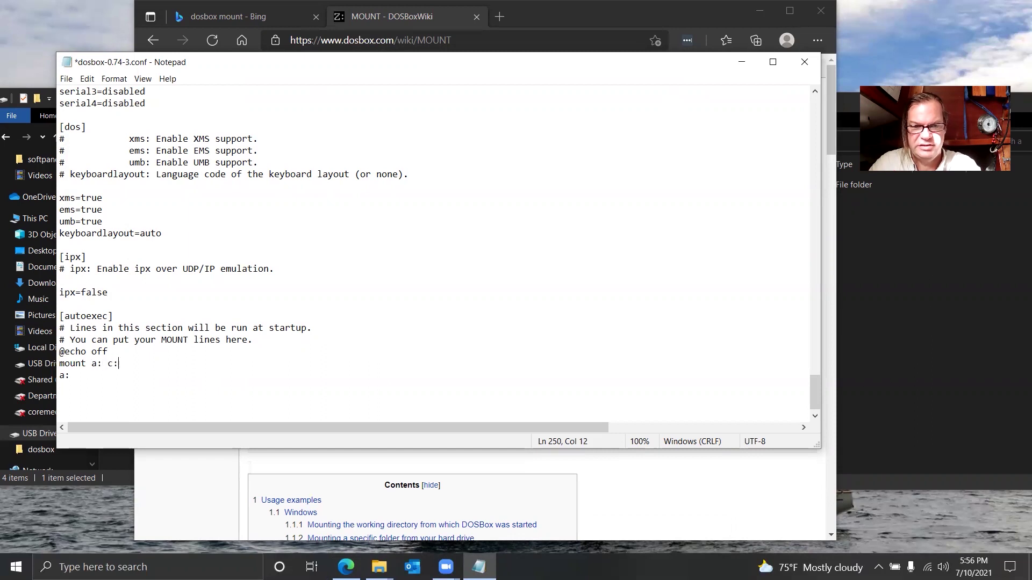
text(\dos)
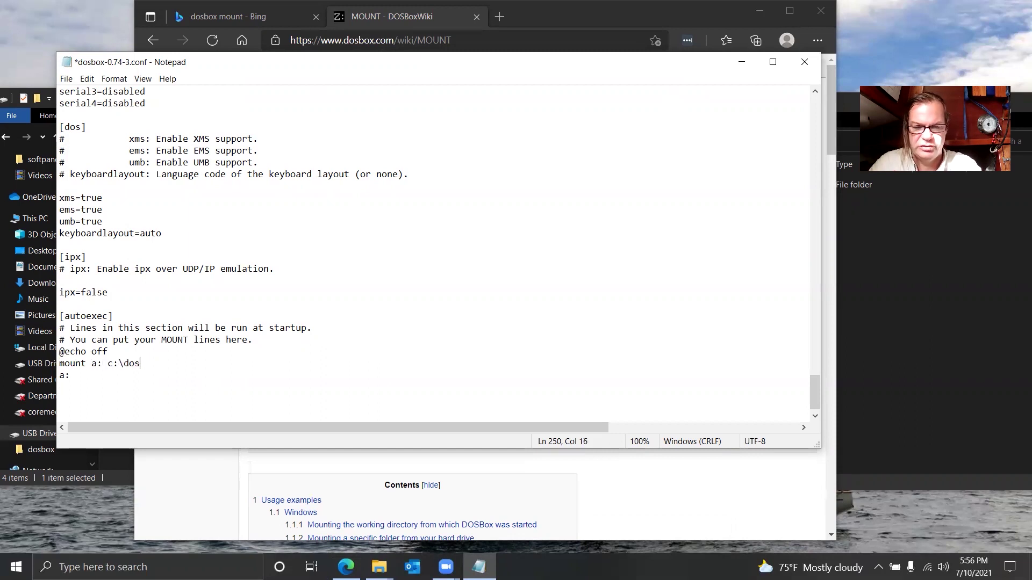
text(box\a)
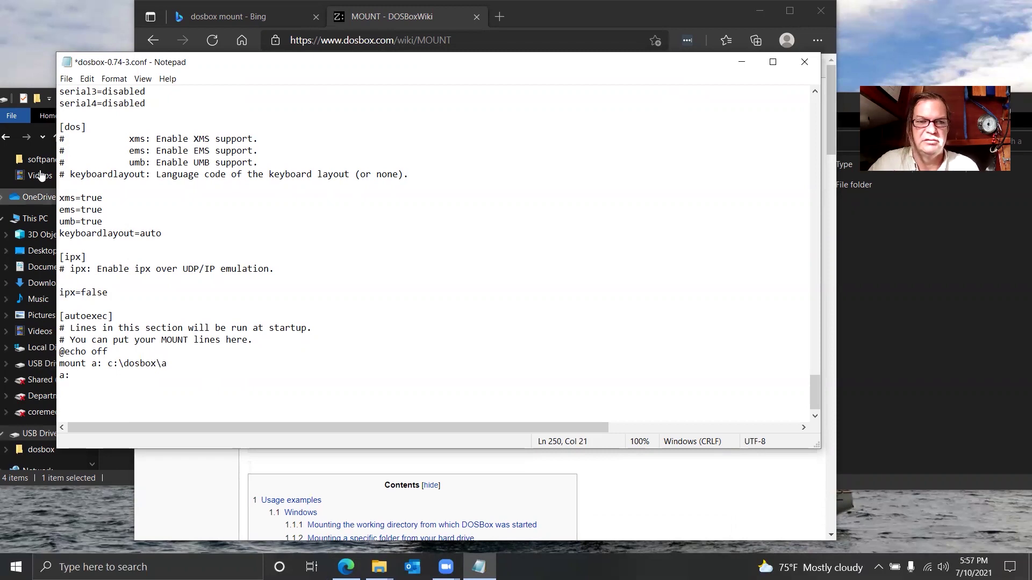
click(66, 79)
click(84, 132)
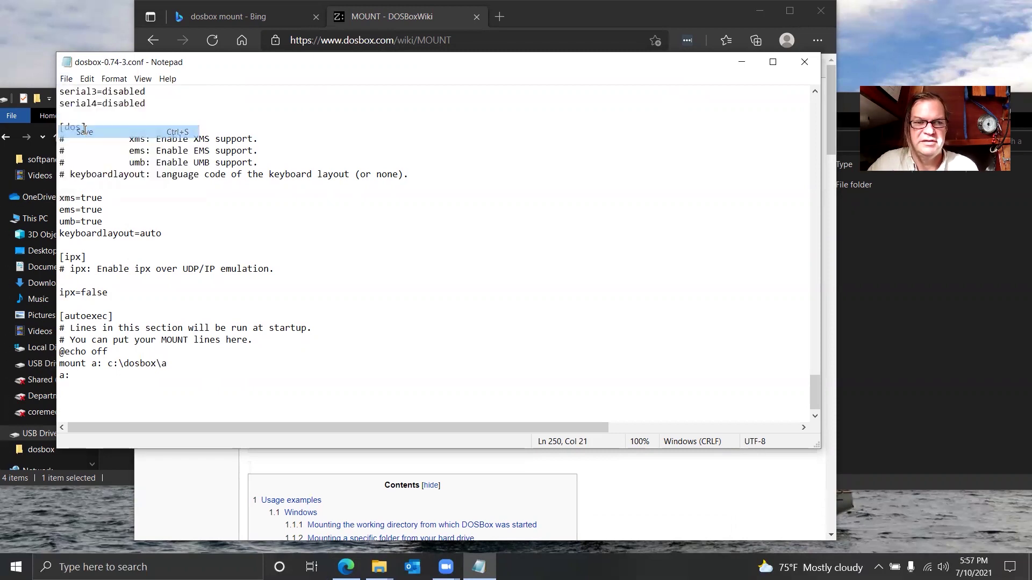
- Launch DOSBox 0.74-3 from its program folder
click(16, 567)
mouse_move(24, 542)
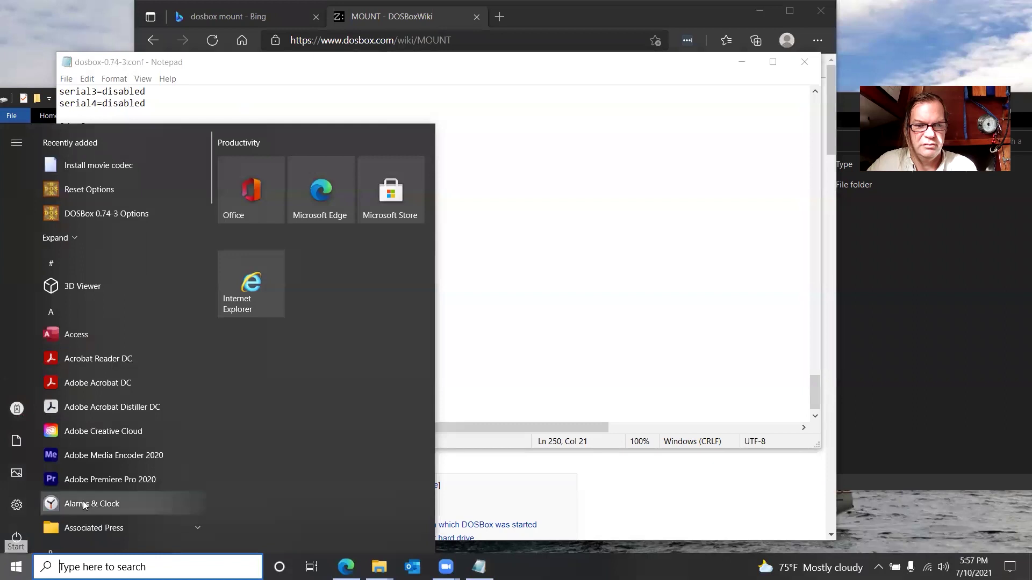
scroll(92, 484, down, 5)
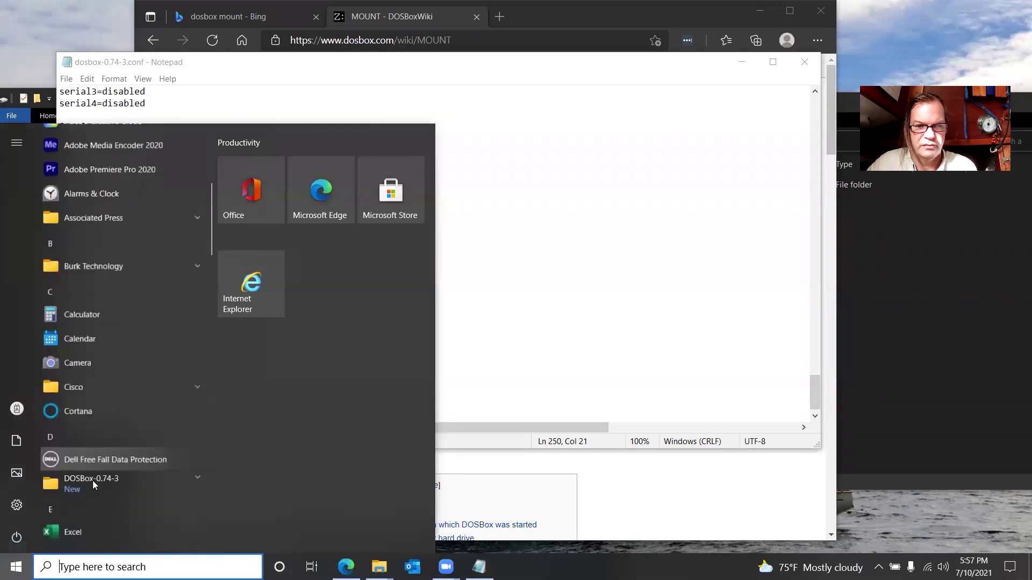
click(131, 468)
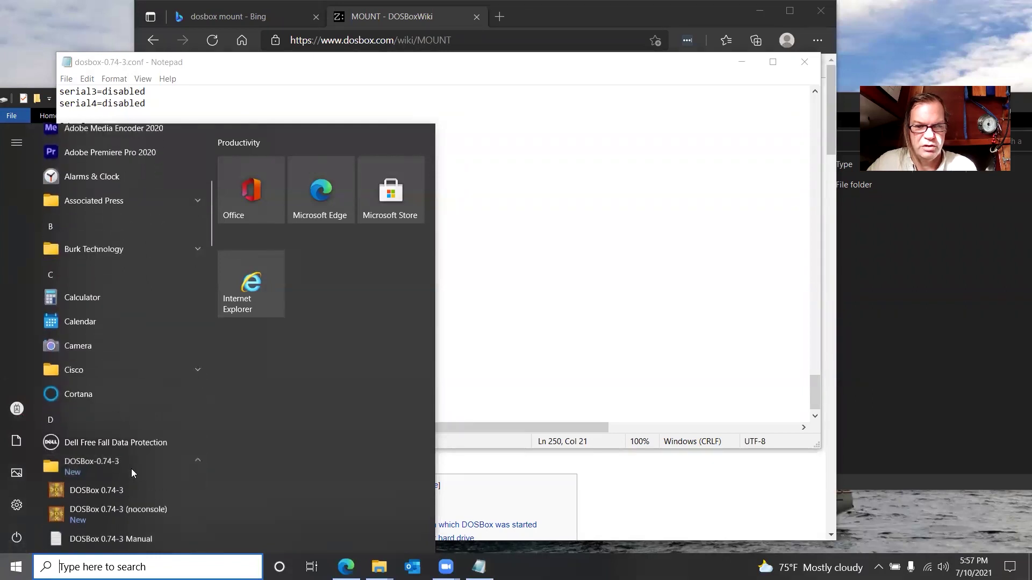
click(96, 490)
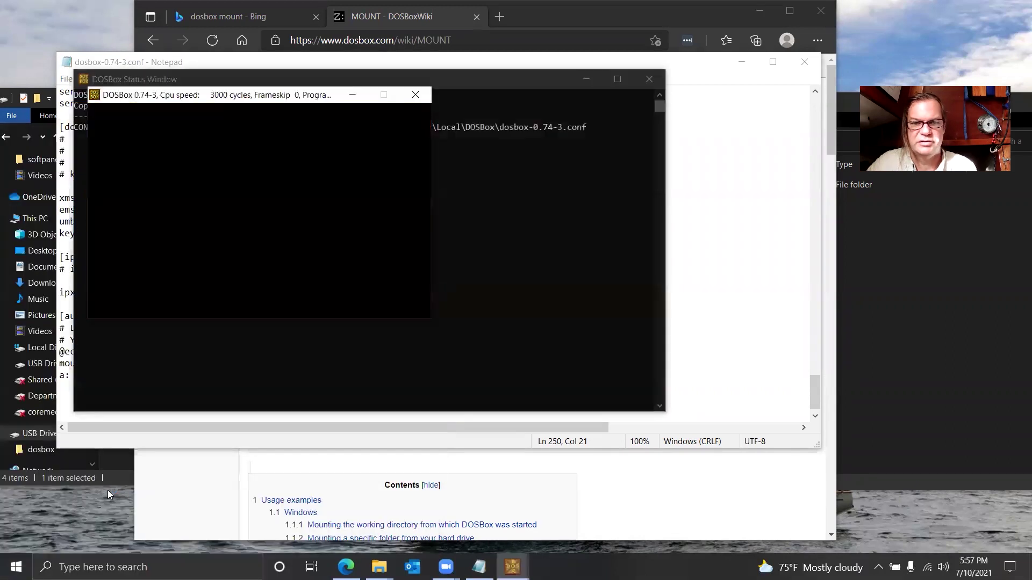
- List the contents of drive A: at the DOSBox prompt with dir and close the DOSBox session
text(dir)
key(Return)
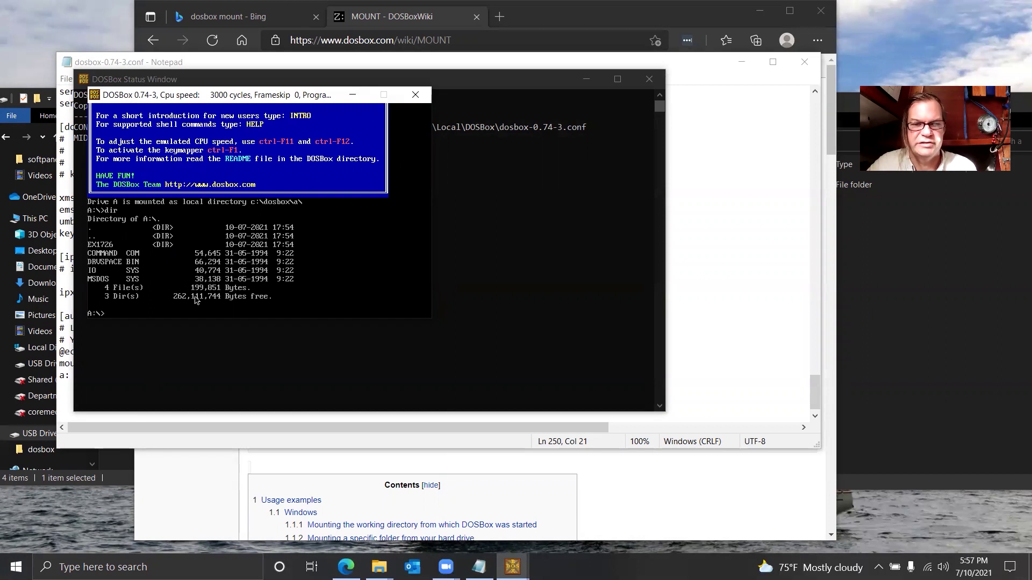
click(422, 95)
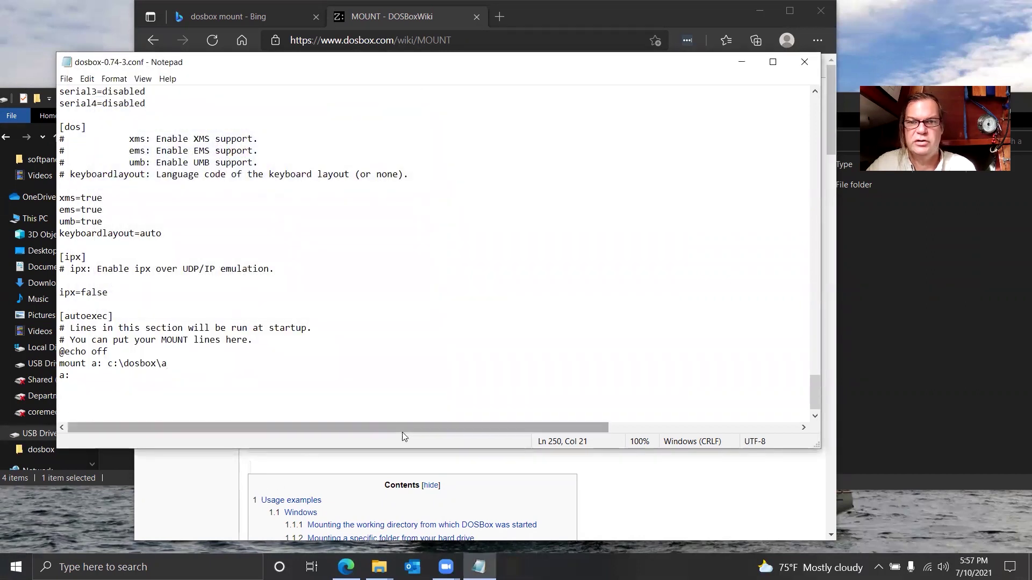
- In Notepad, add the line "ex1726.exe /EXPERT" below "a:" in the [autoexec] section and save the file
click(479, 567)
click(479, 567)
click(97, 376)
key(Return)
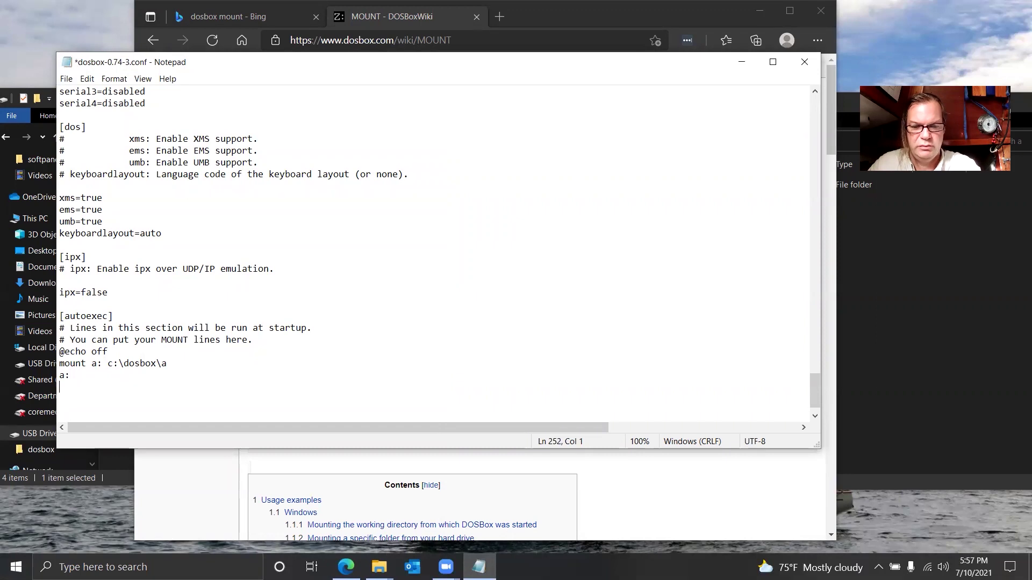
text(ex)
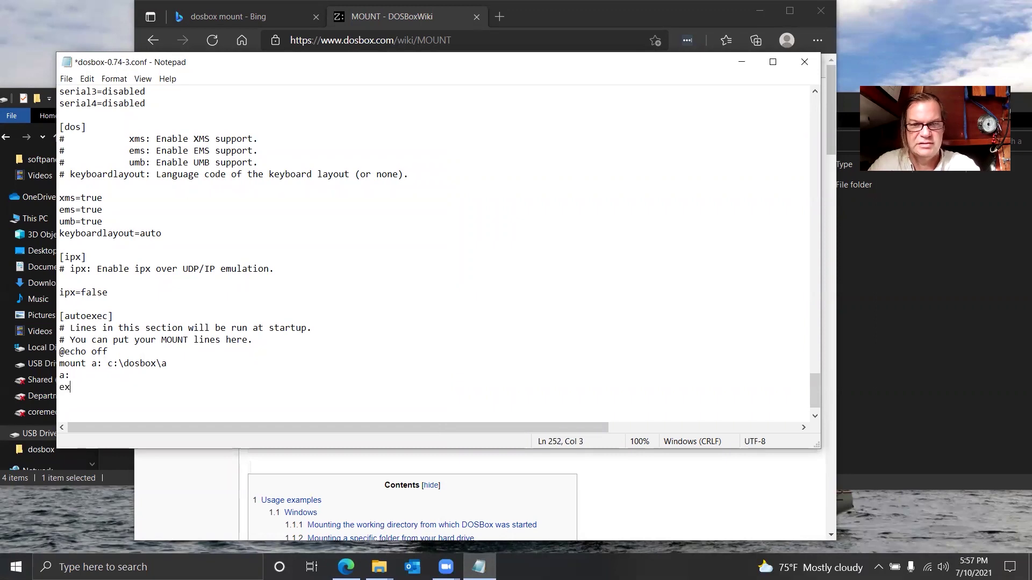
text(1726.exe /EXPERT)
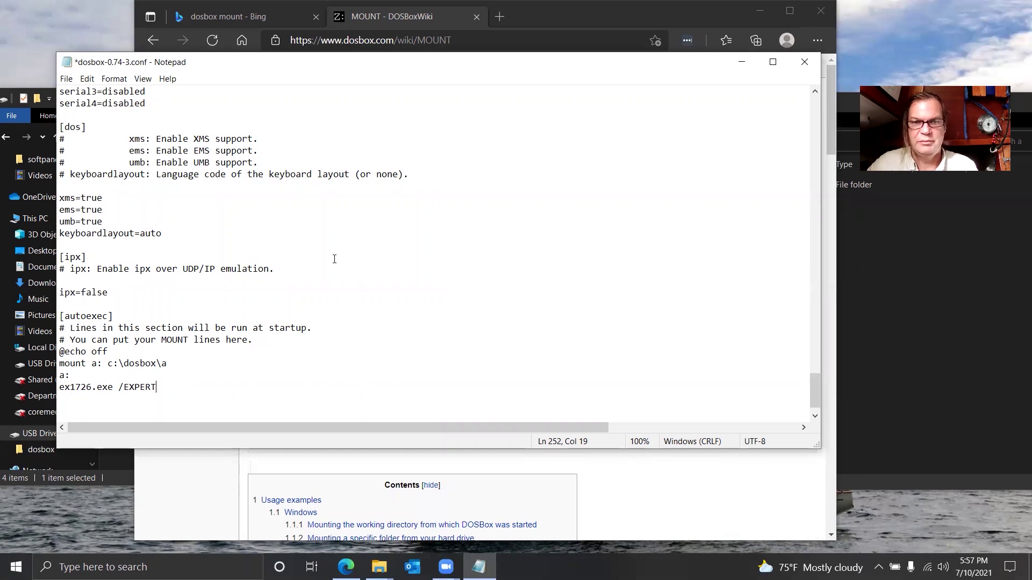
click(65, 80)
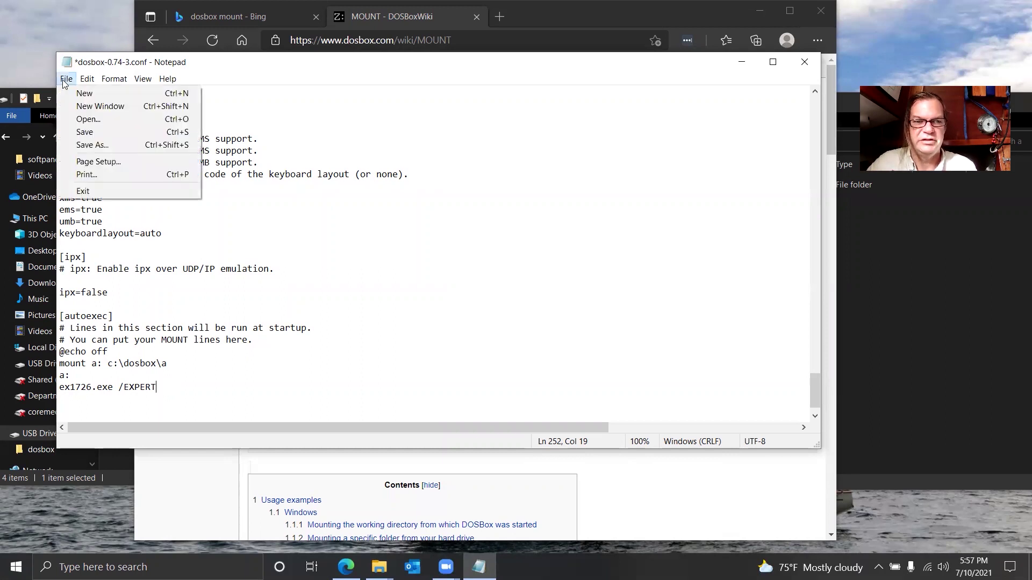
click(89, 132)
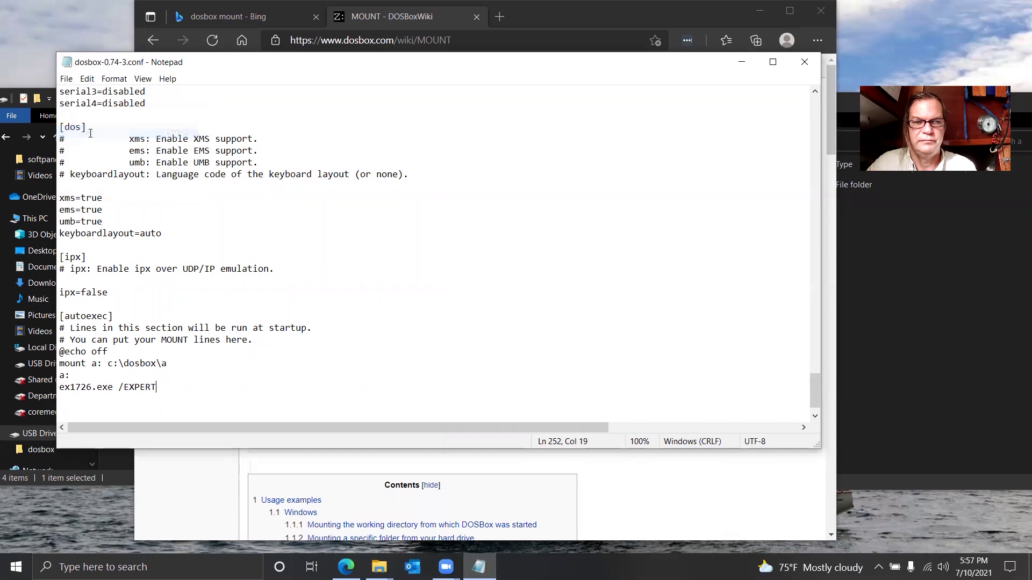
- Launch DOSBox 0.74-3 again to test the new startup command
key(super)
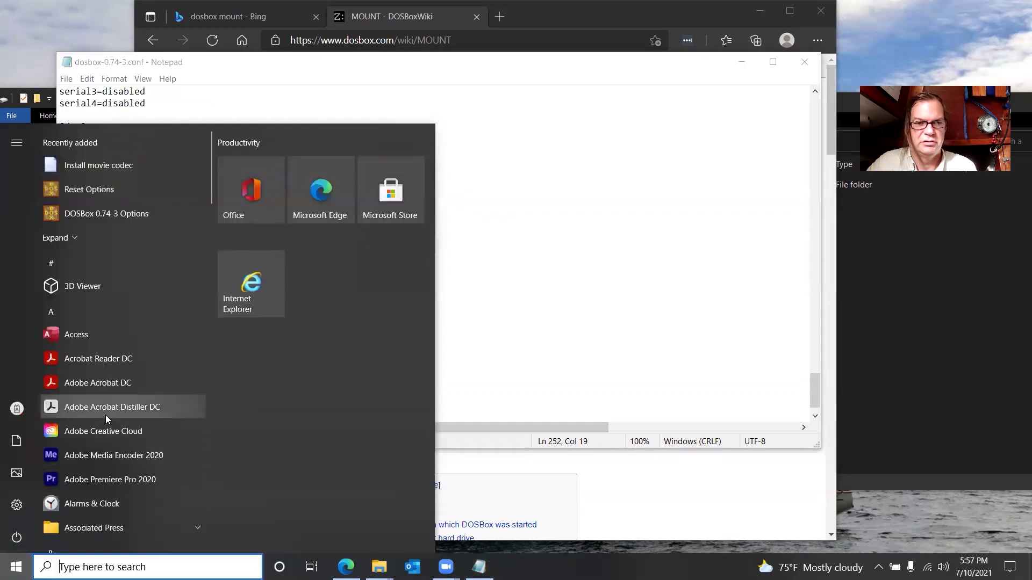
scroll(111, 454, down, 4)
scroll(113, 451, down, 3)
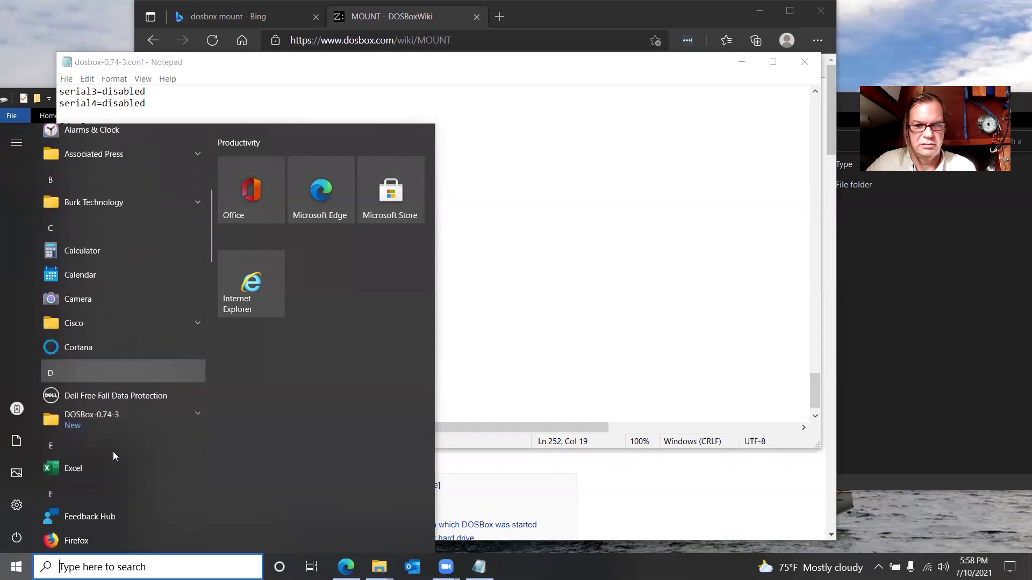
click(149, 413)
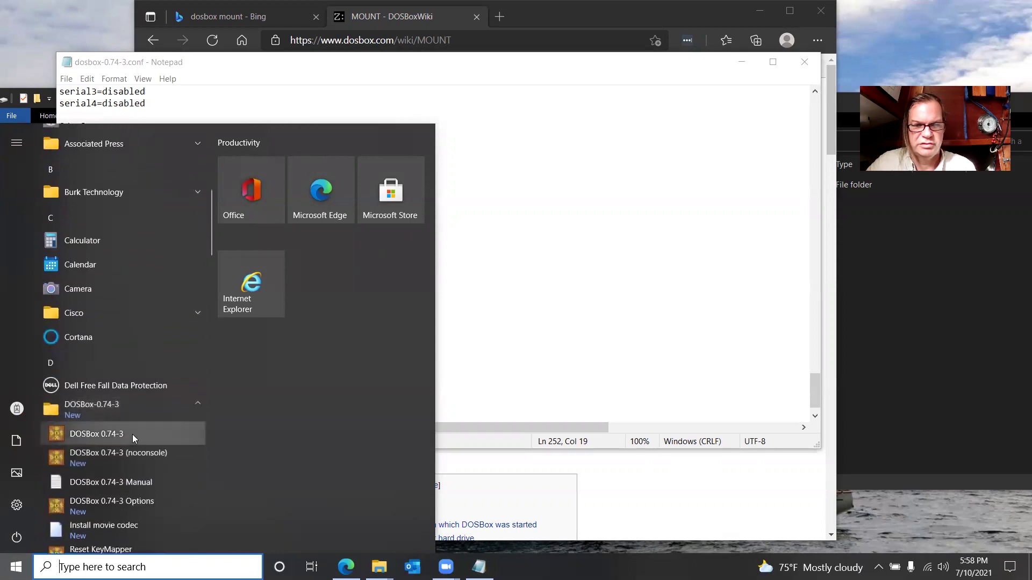
click(132, 433)
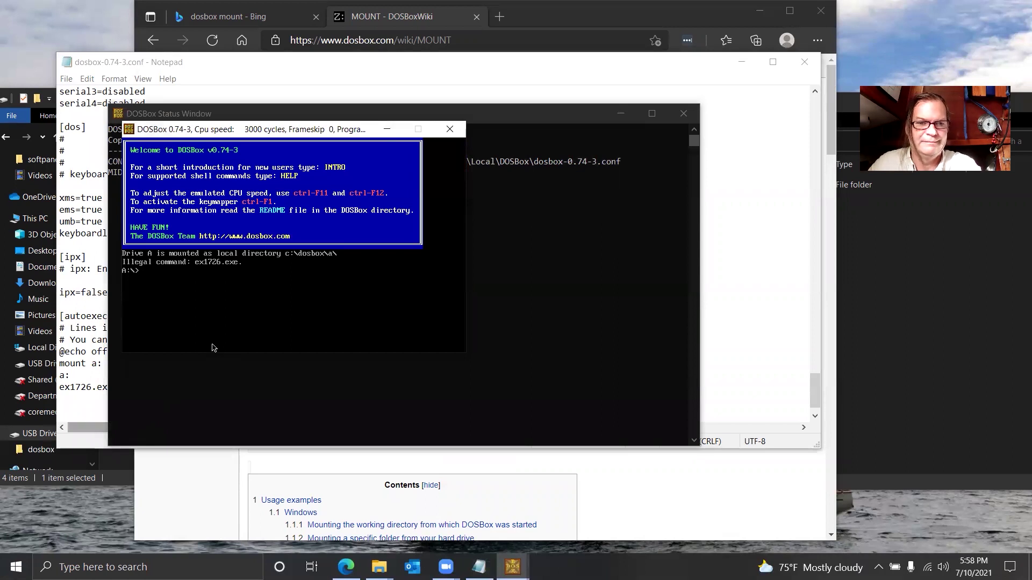
- At the DOSBox prompt, list the contents of drive A: and of its EX1726 directory
text(e)
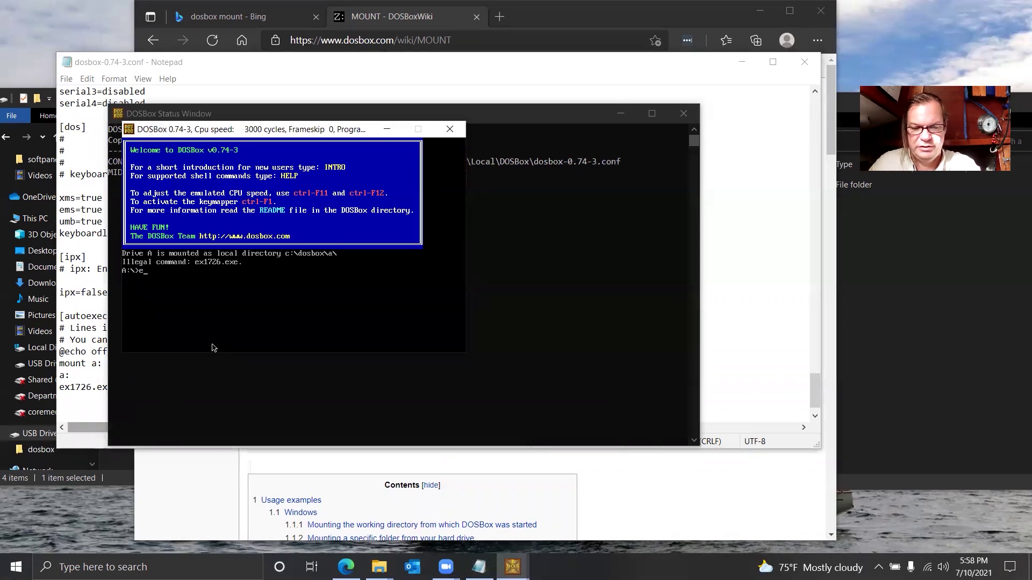
text(dir)
key(Return)
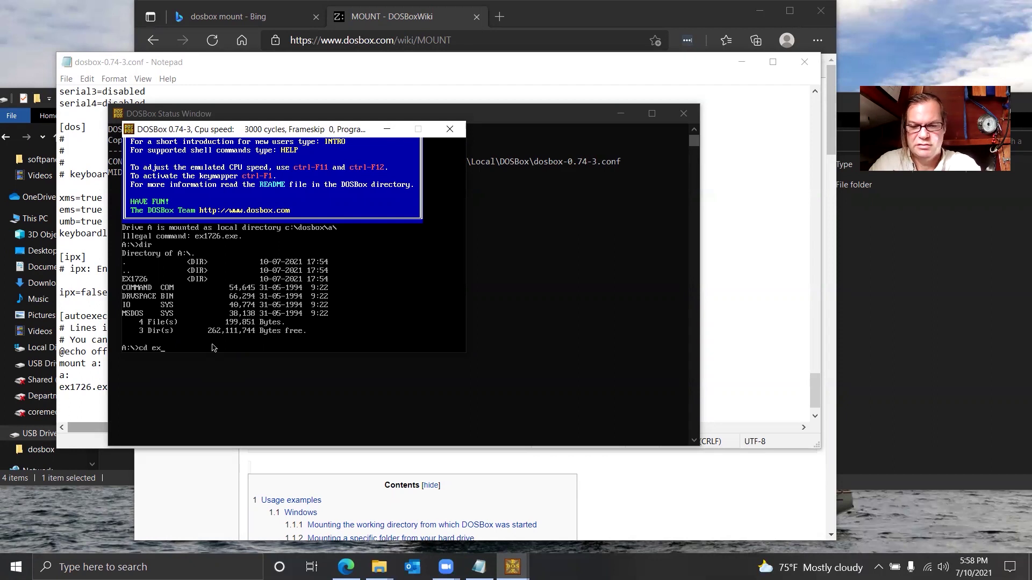
text(cd ex1826)
key(Return)
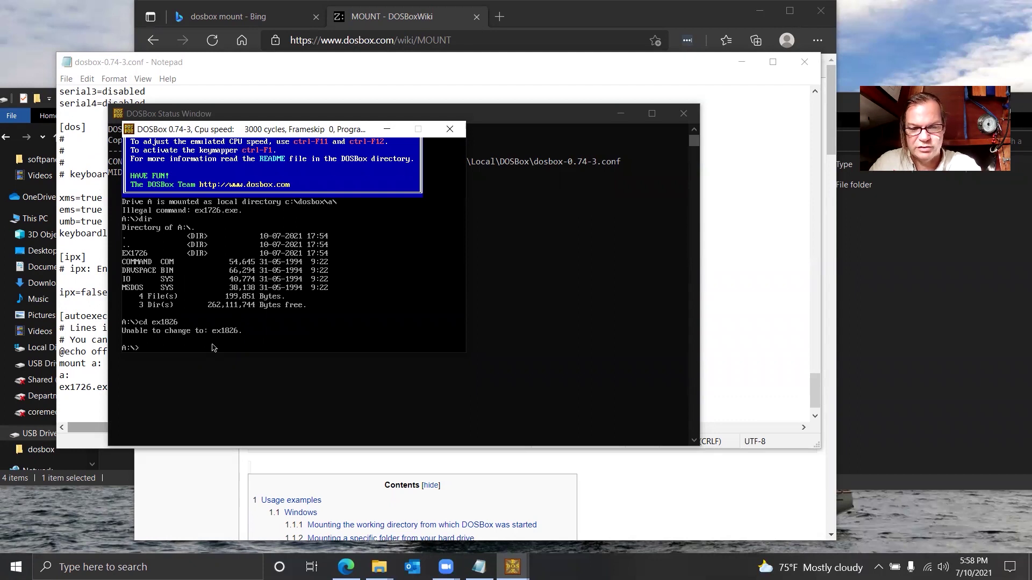
text(cd ex1726)
key(Return)
text(dir)
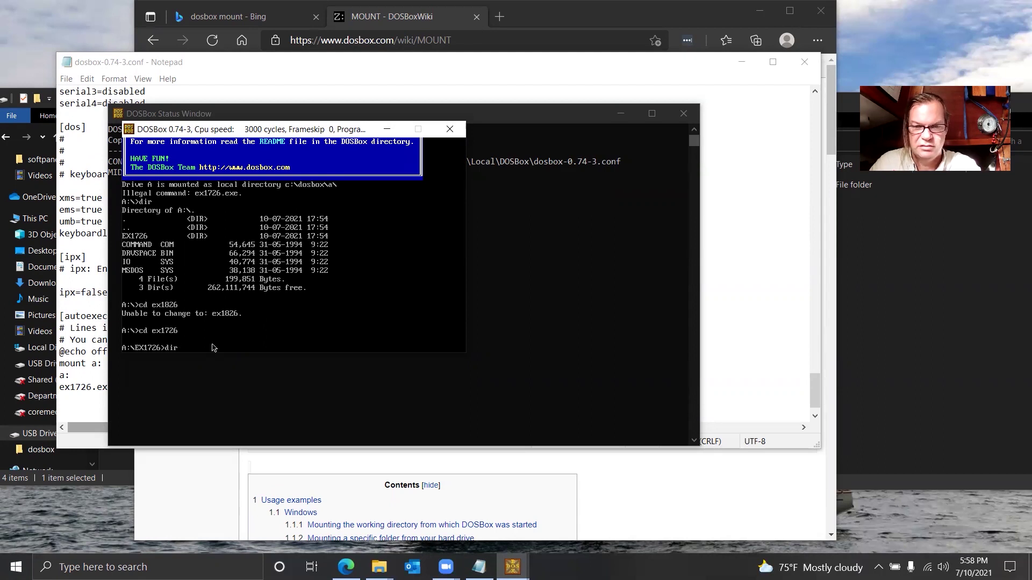
key(Return)
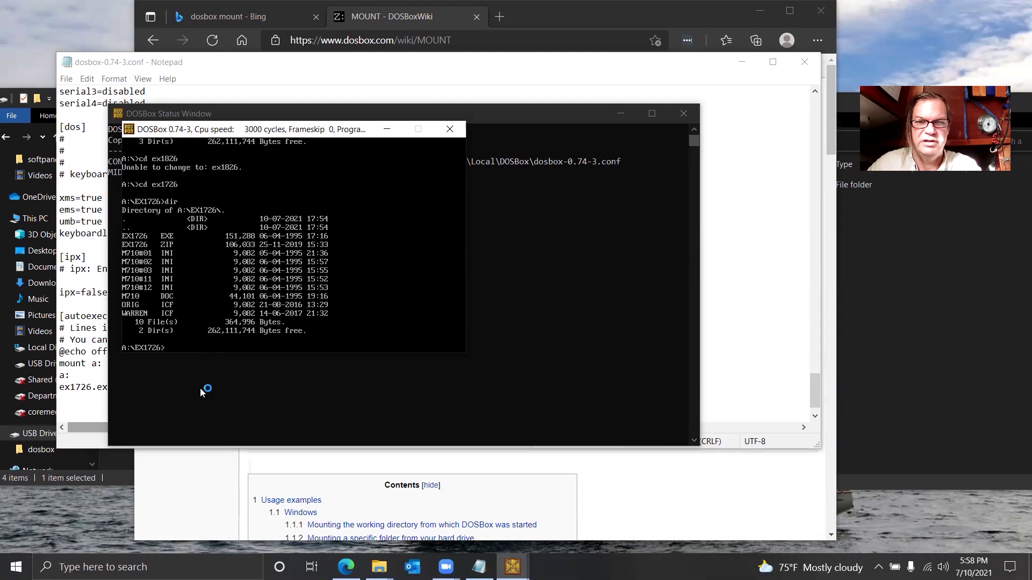
- Back in Notepad, insert the line "cd ex1726" between "a:" and "ex1726.exe /EXPERT" and save the file
click(478, 567)
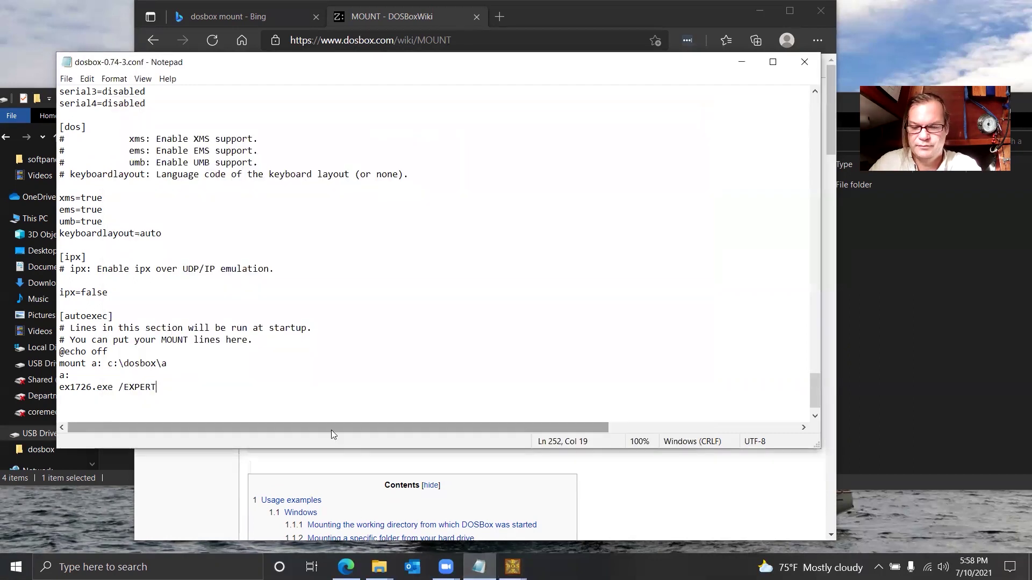
key(Up)
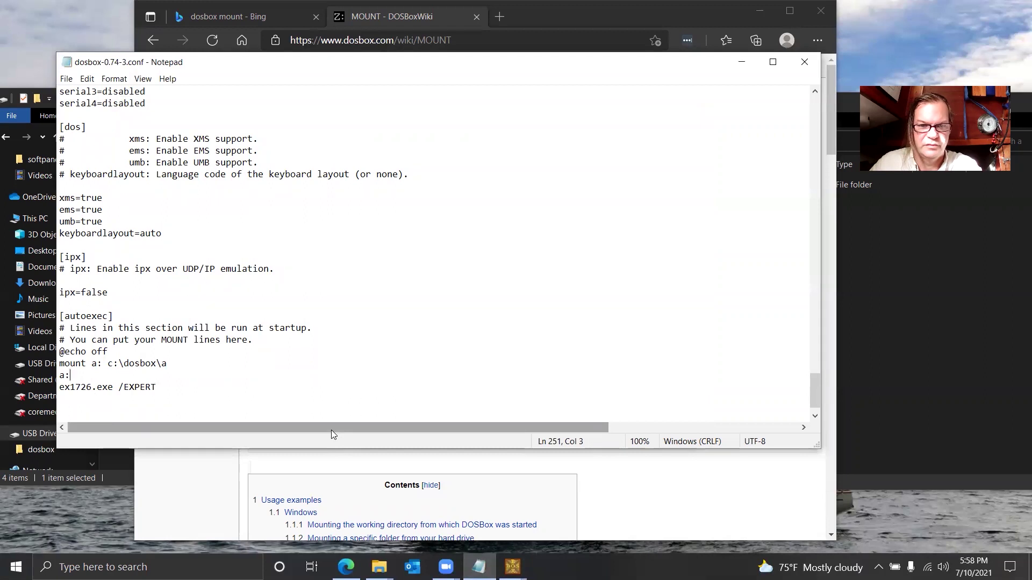
key(Return)
text(cd ex1726)
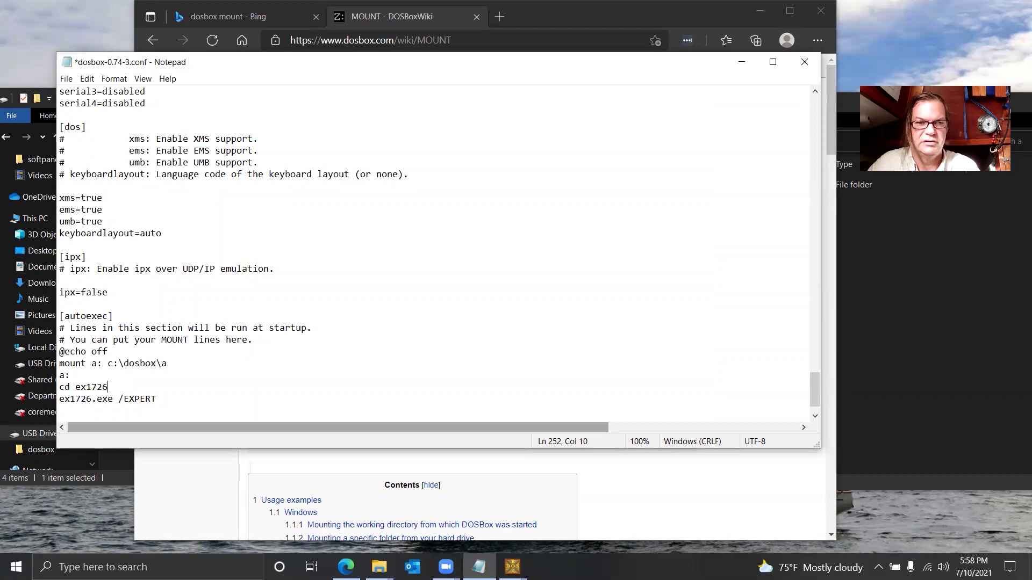
click(65, 79)
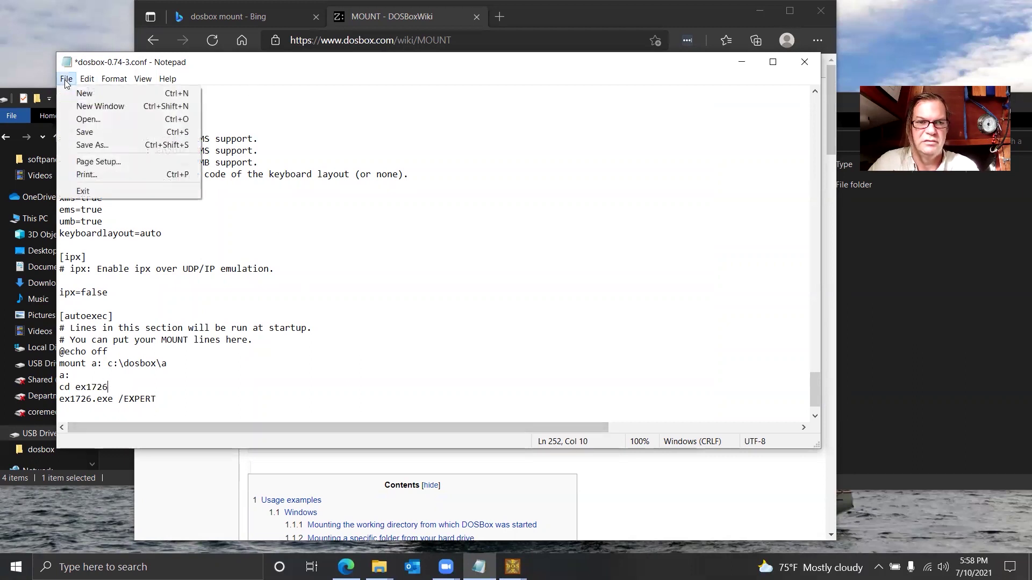
click(100, 132)
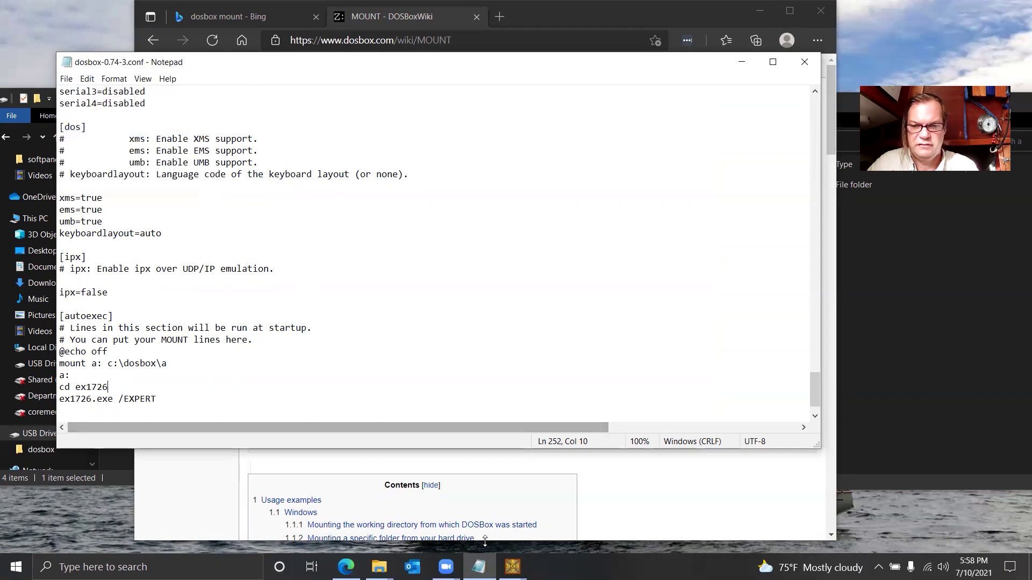
- Close the running DOSBox session, relaunch DOSBox 0.74-3 and move its window clear of the DOSBox Status Window
mouse_move(512, 565)
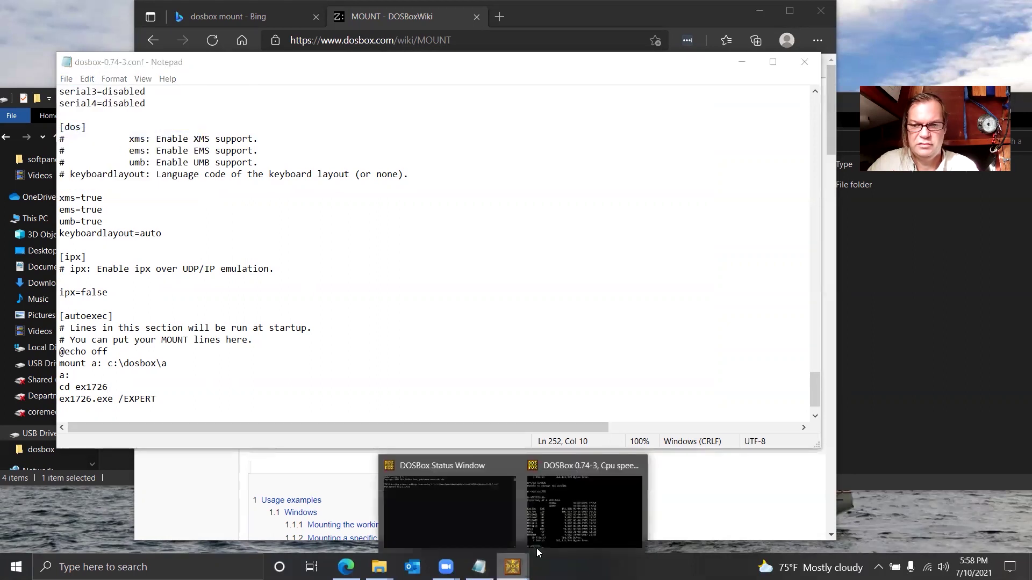
click(637, 466)
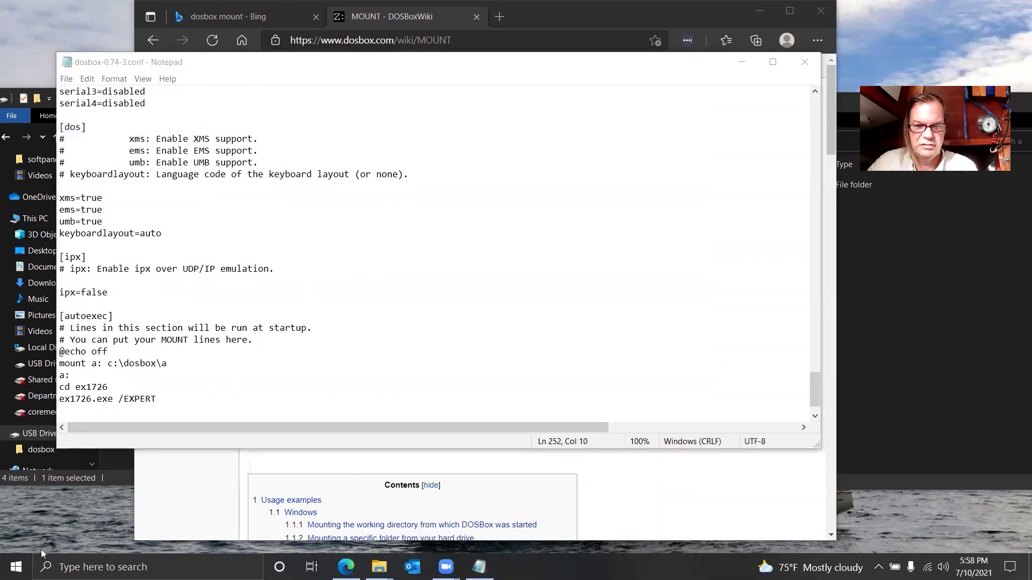
click(16, 566)
scroll(80, 480, down, 6)
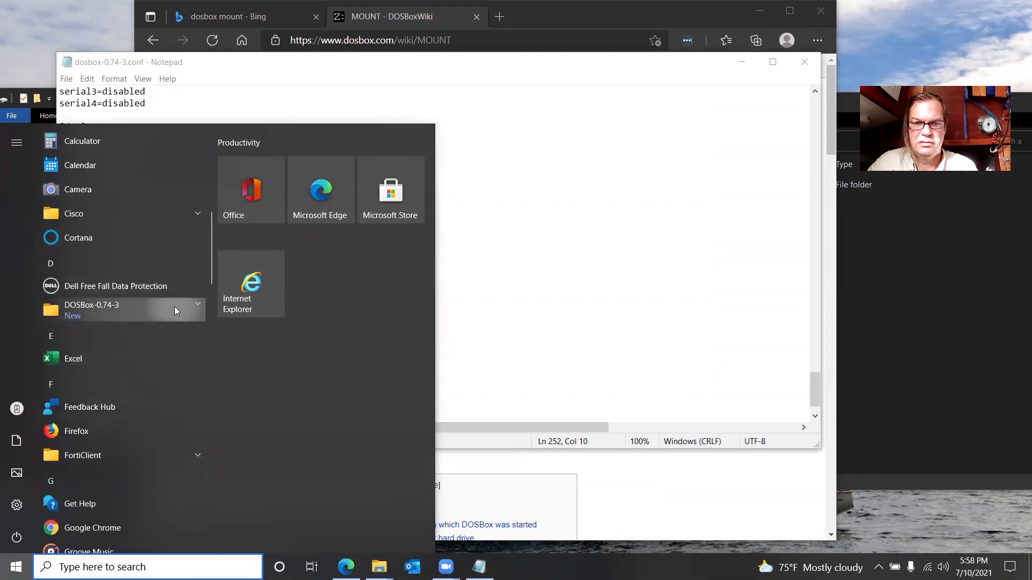
click(174, 306)
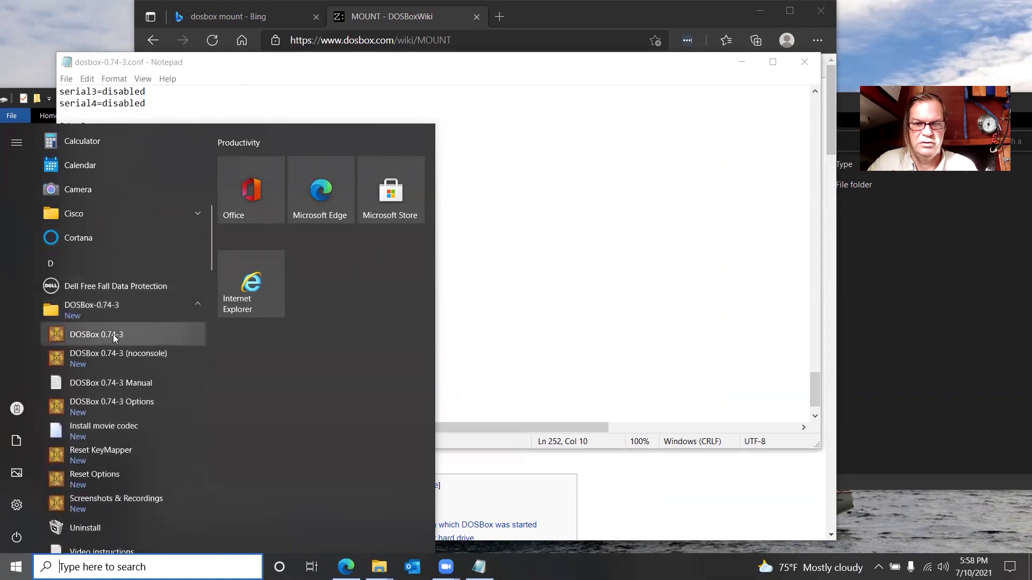
click(113, 335)
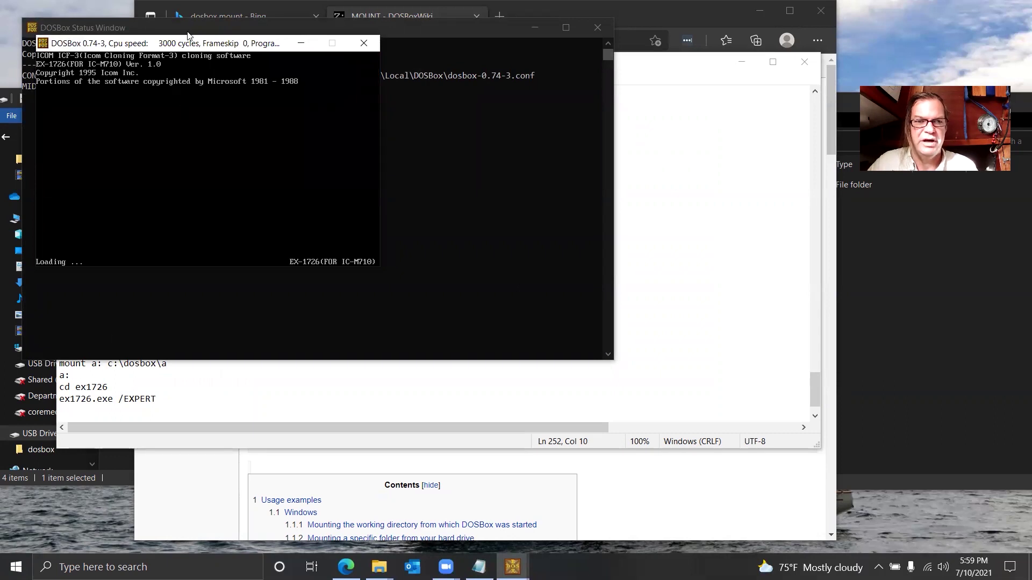
drag(185, 46, 602, 161)
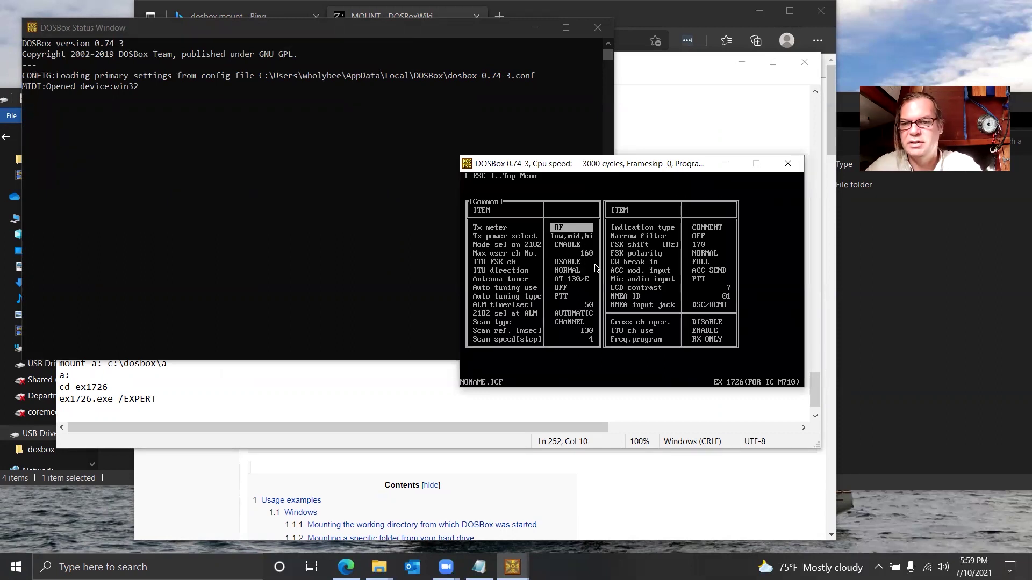
- Close DOSBox, the Notepad configuration file, Microsoft Edge and the File Explorer windows to clear the desktop
click(782, 169)
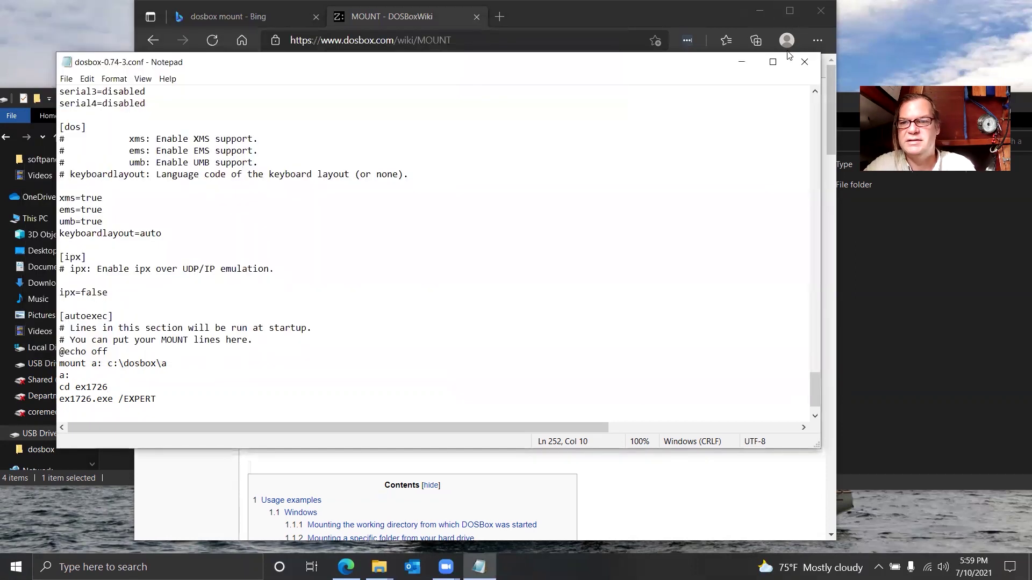
click(802, 62)
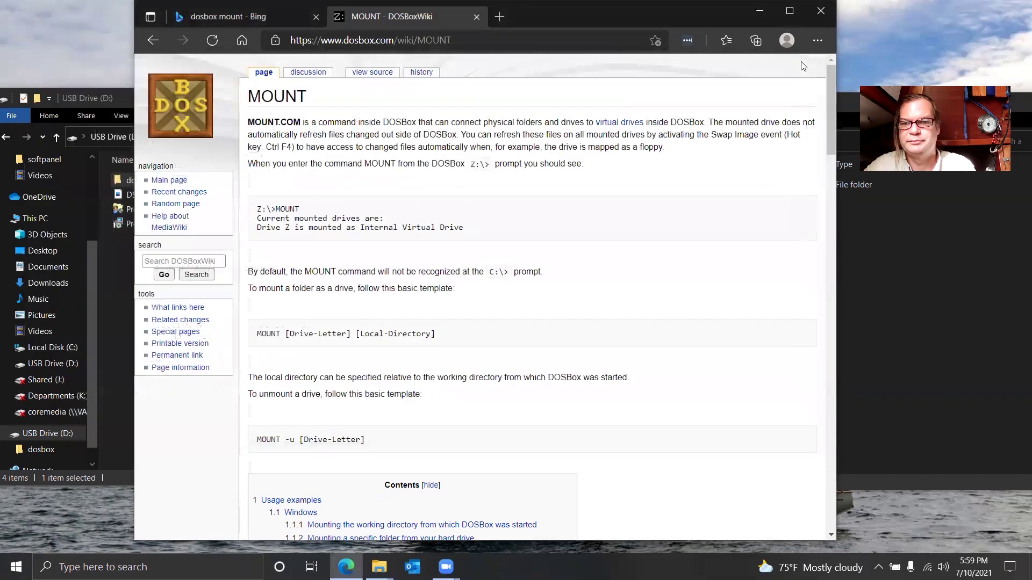
click(821, 12)
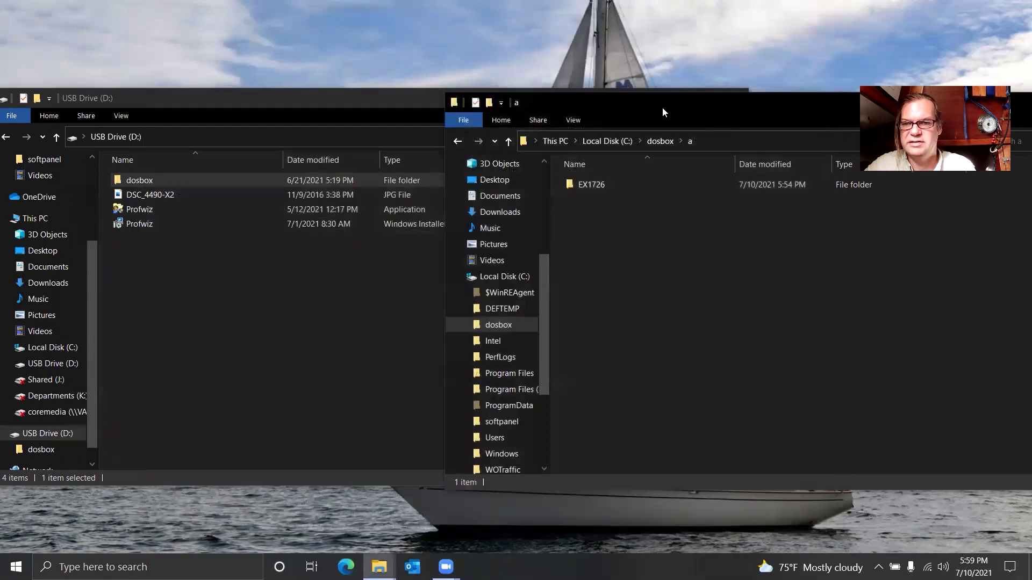
drag(662, 111, 465, 136)
drag(543, 132, 325, 125)
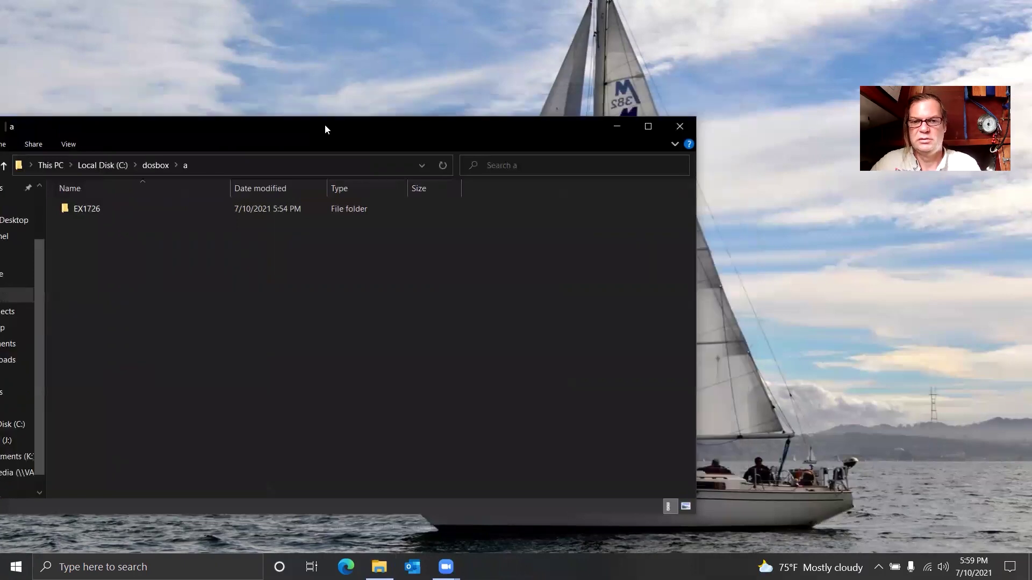
click(677, 132)
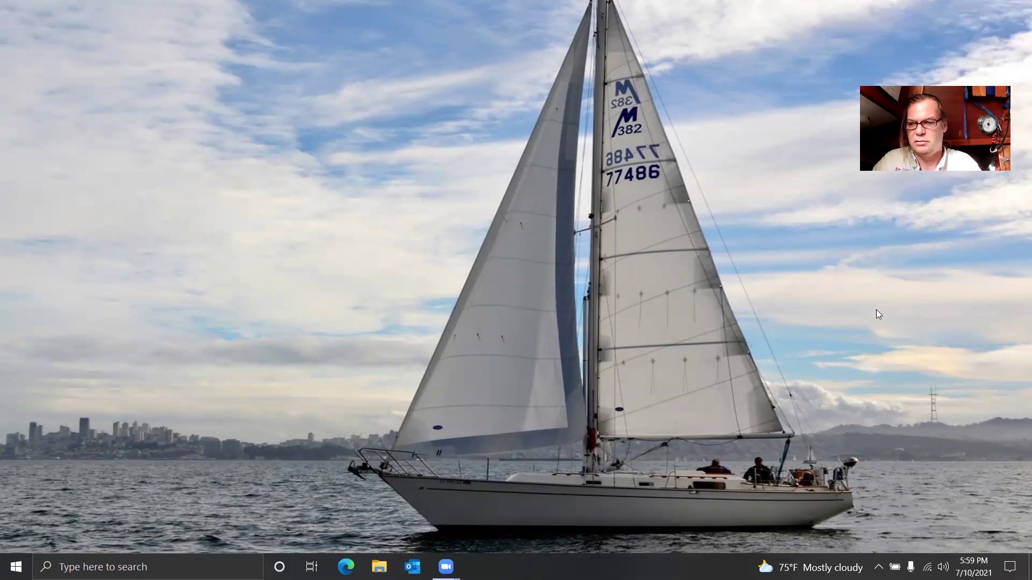
- Search Windows for "device" and open Device Manager
click(878, 567)
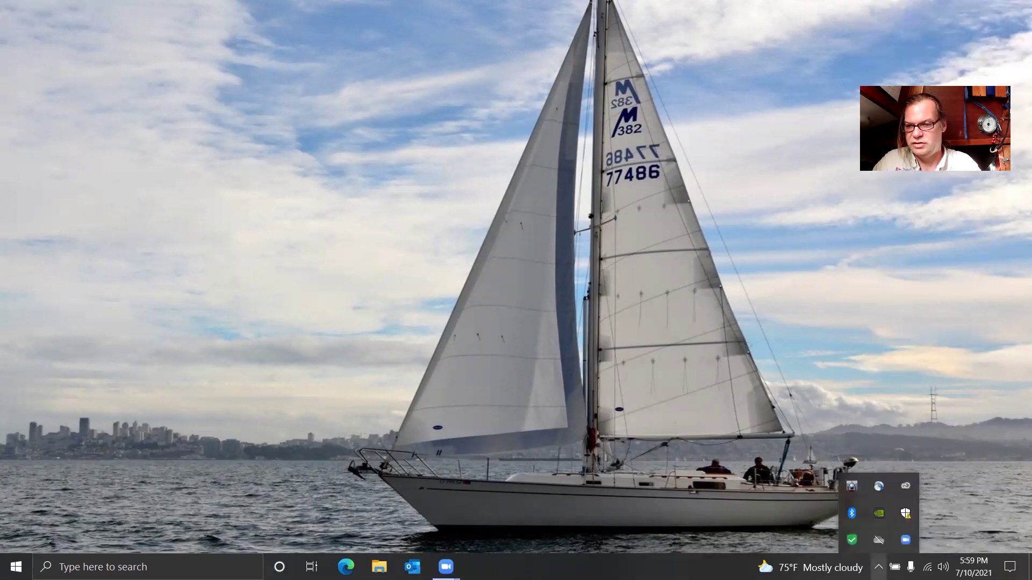
click(251, 536)
click(237, 567)
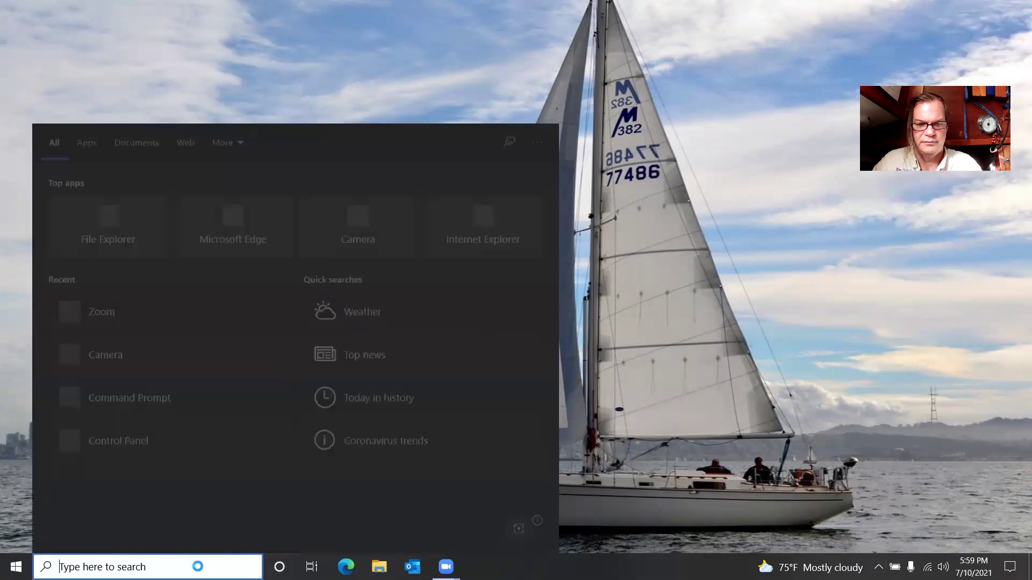
text(device)
key(Return)
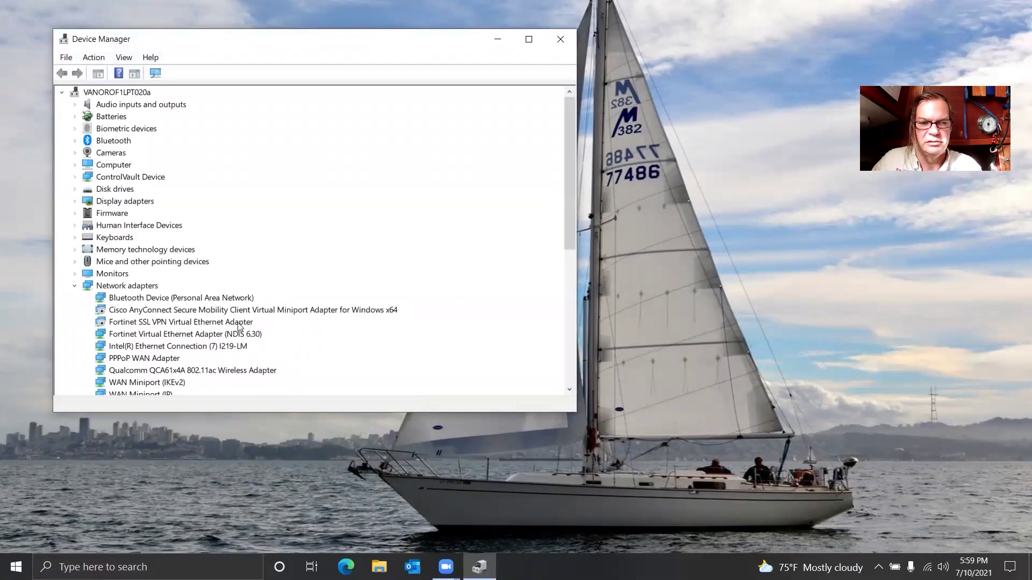
- Look through the Device Manager list down to the FT232R USB UART entry under Other devices, and close Device Manager
scroll(242, 326, down, 2)
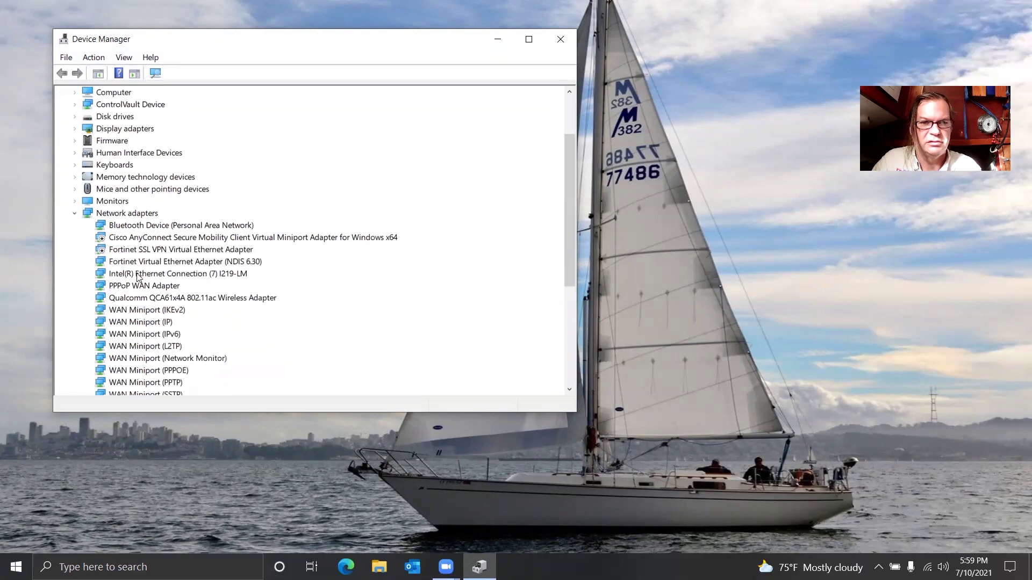
scroll(184, 222, down, 4)
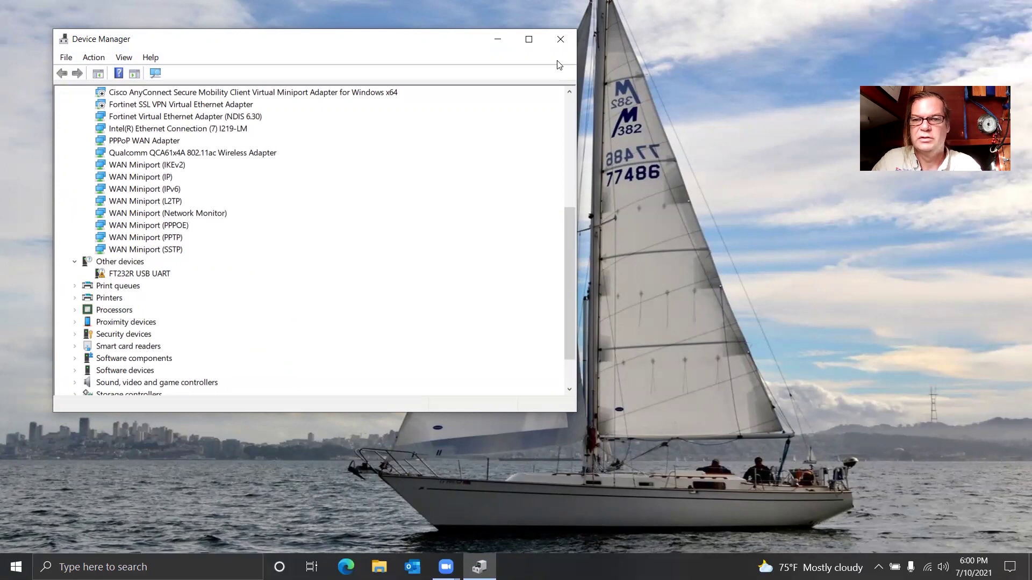
click(559, 38)
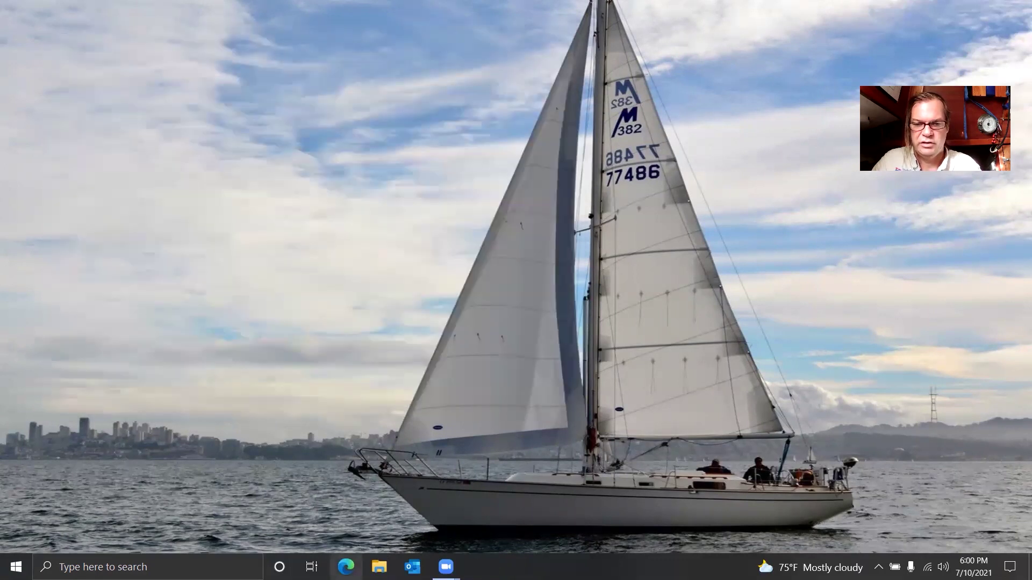
- Switch to Microsoft Edge, search the web for "ftdi drivers" and look over the results from ftdichip.com
click(345, 567)
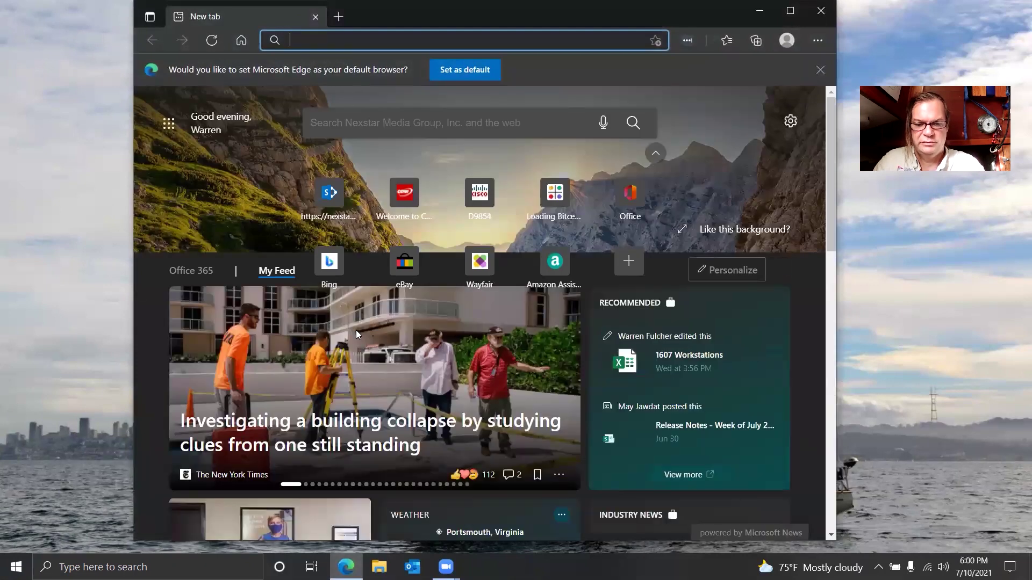
text(ftdi)
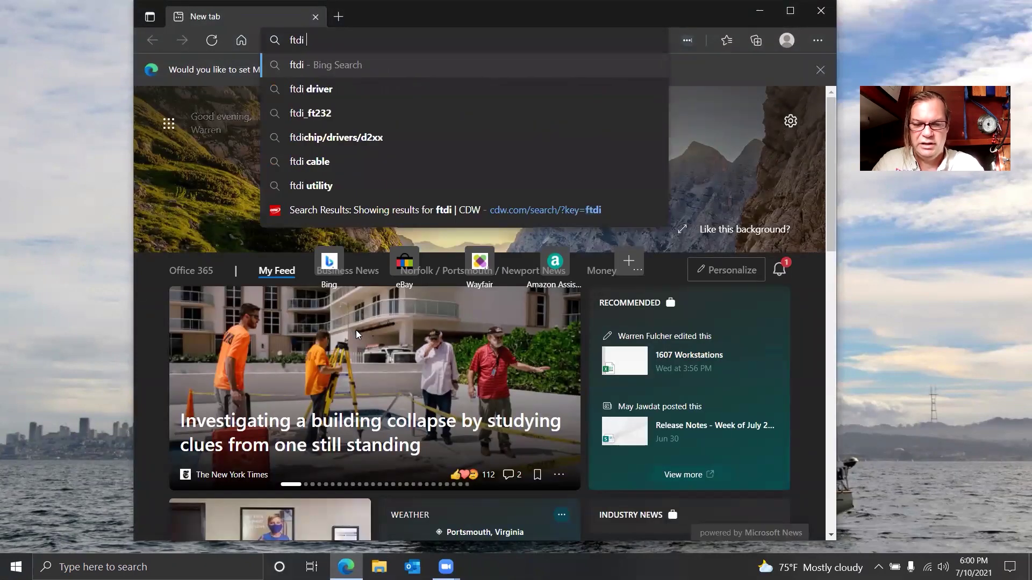
text( drivers)
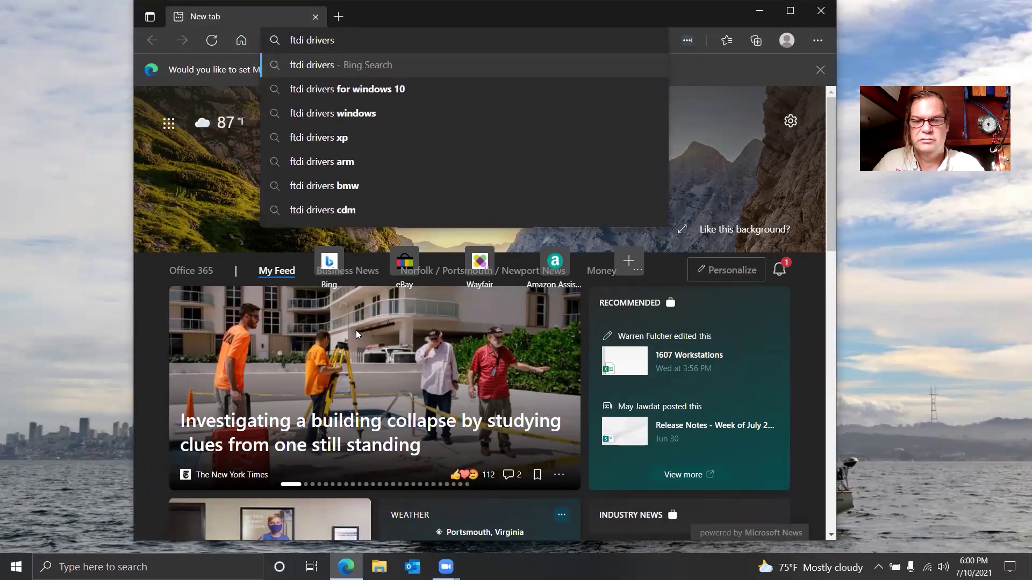
key(Return)
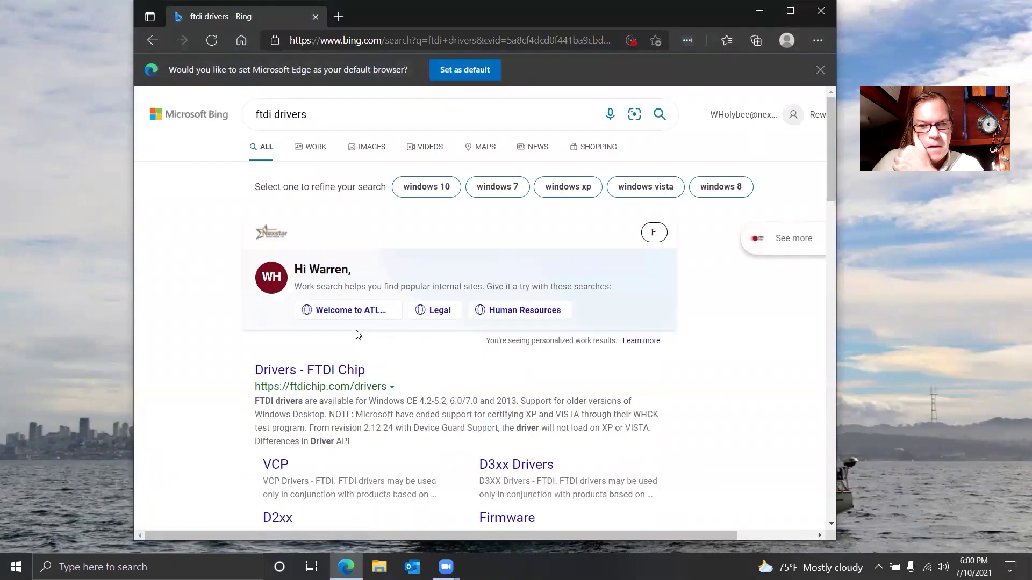
scroll(409, 394, down, 3)
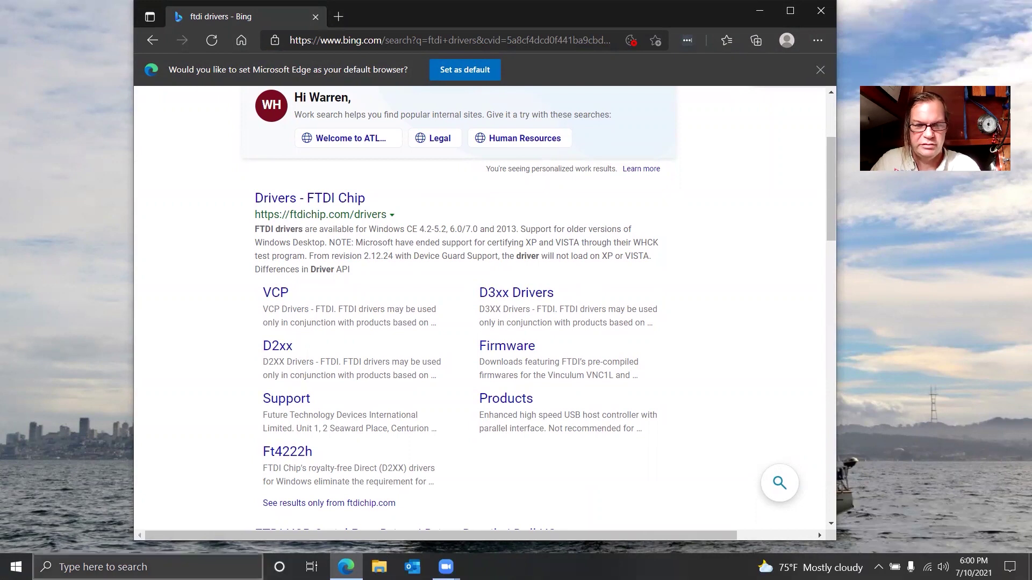
- Search Windows for "device", reopen Device Manager and locate the FT232R USB UART under Other devices
click(135, 567)
text(device)
key(Return)
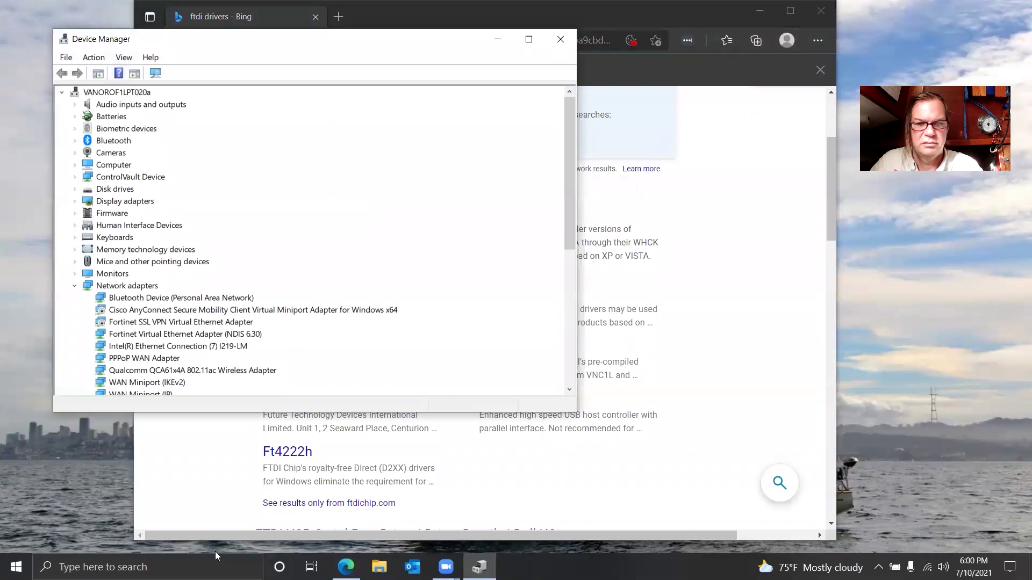
scroll(184, 345, down, 3)
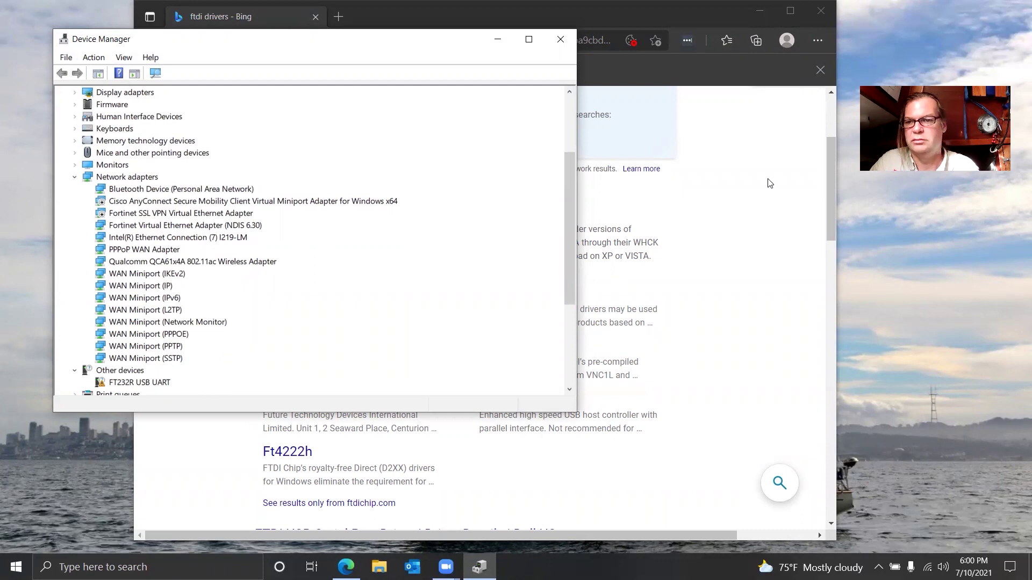
- Return to Microsoft Edge, open the "Drivers - FTDI Chip" result and review the page's driver types and supported operating systems
click(832, 184)
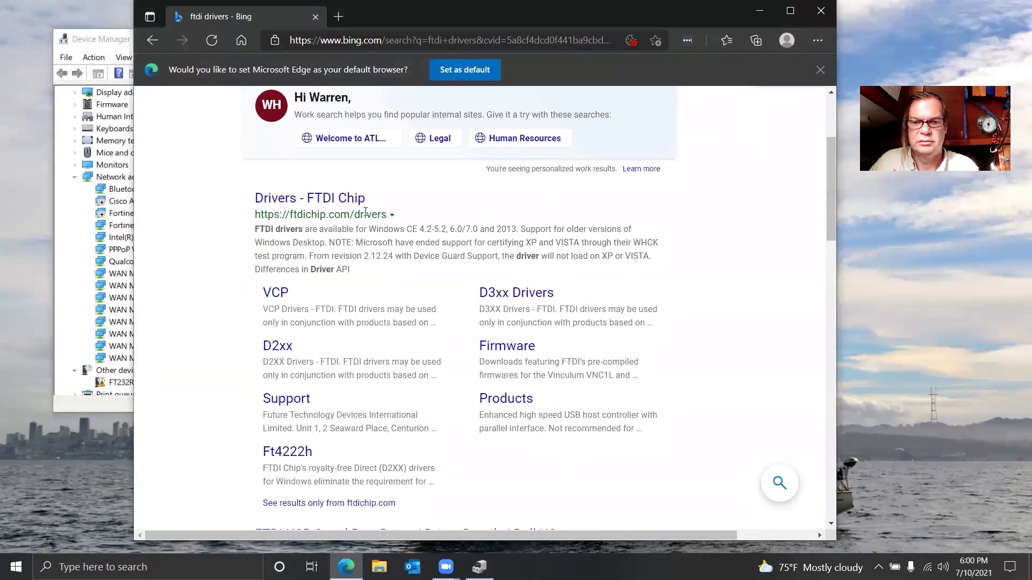
click(337, 203)
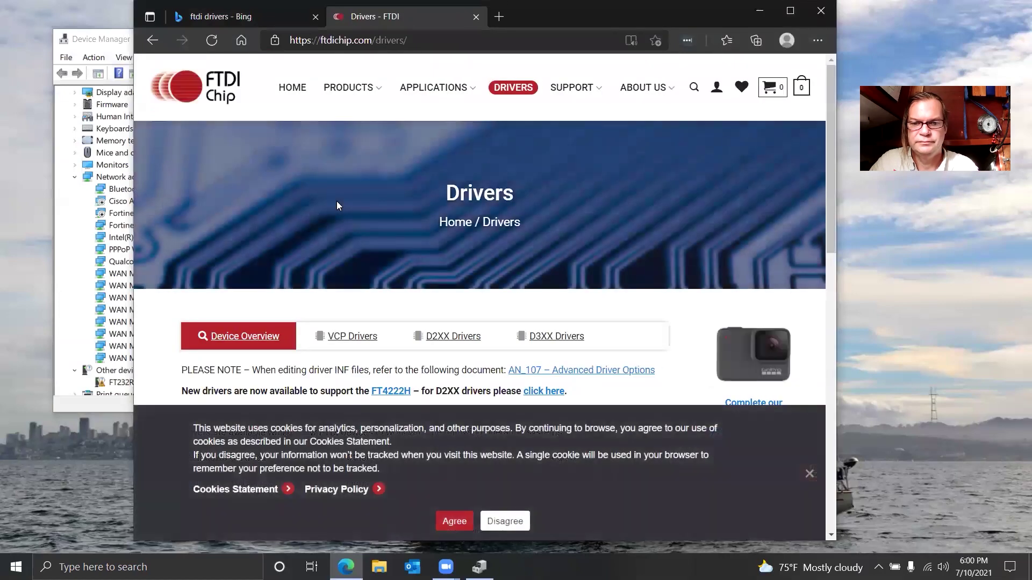
scroll(336, 202, down, 2)
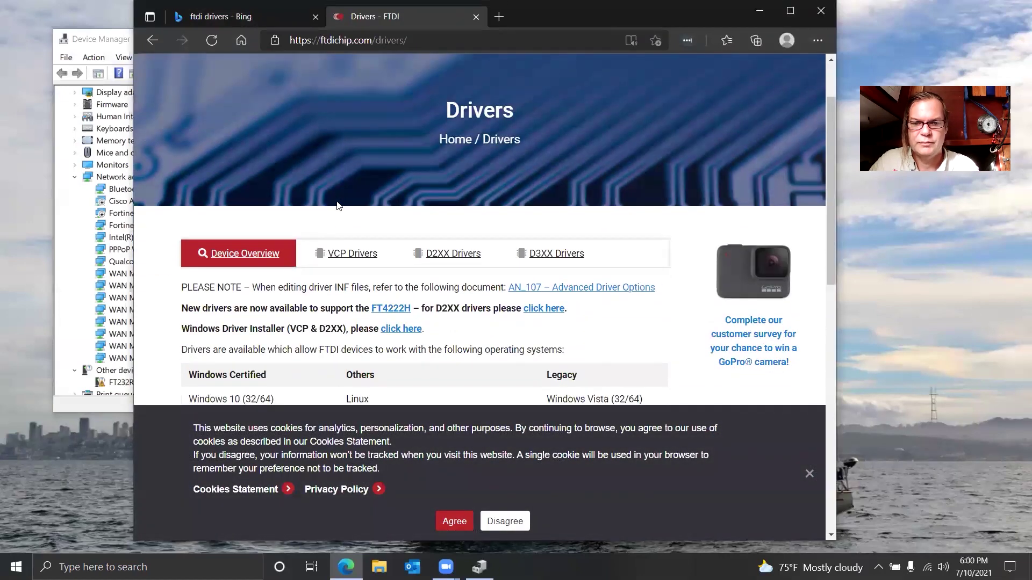
scroll(339, 206, down, 2)
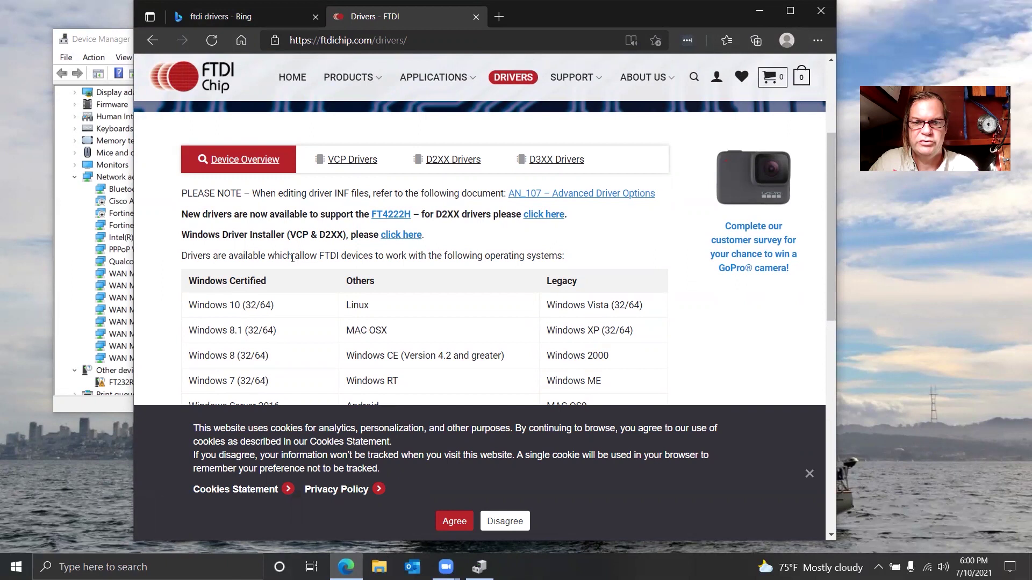
scroll(293, 258, down, 1)
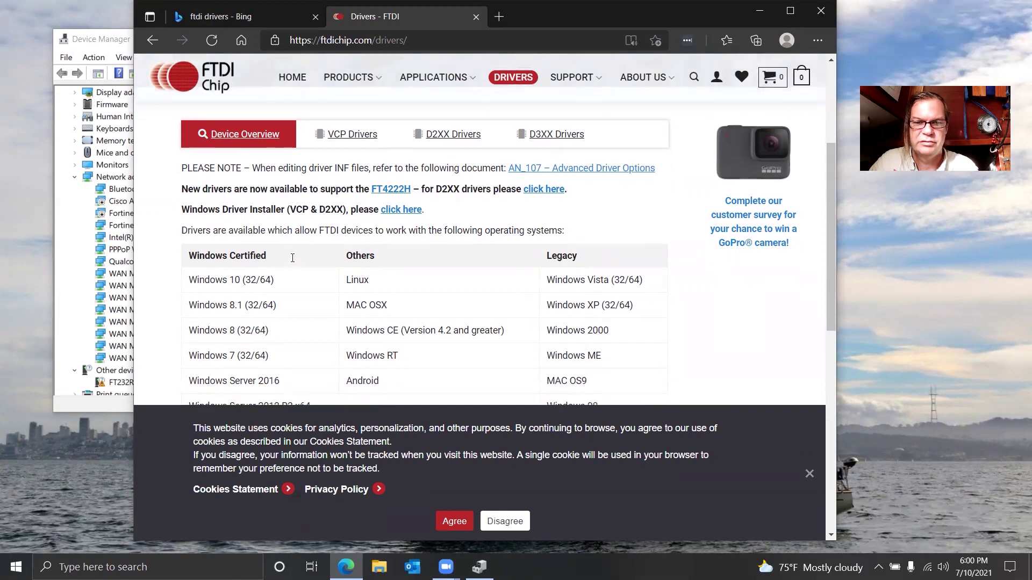
scroll(292, 259, down, 4)
scroll(294, 262, down, 4)
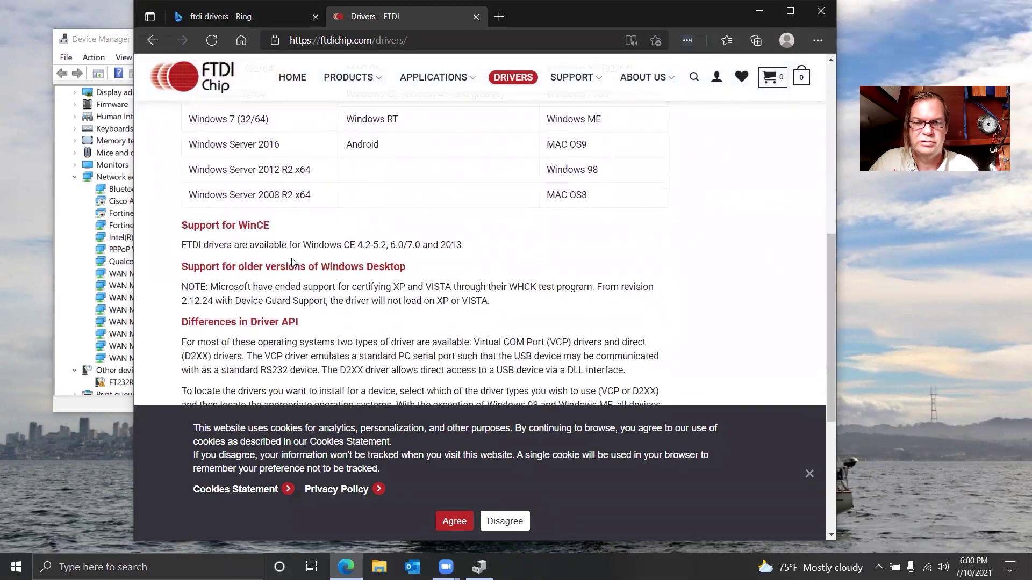
scroll(293, 263, up, 2)
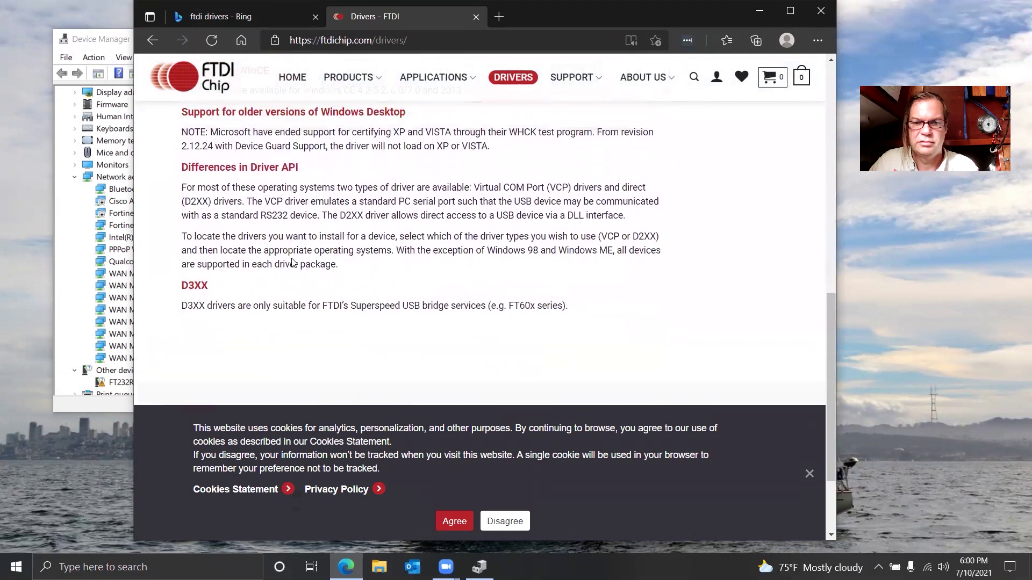
scroll(294, 263, down, 4)
scroll(294, 262, up, 4)
scroll(293, 262, up, 4)
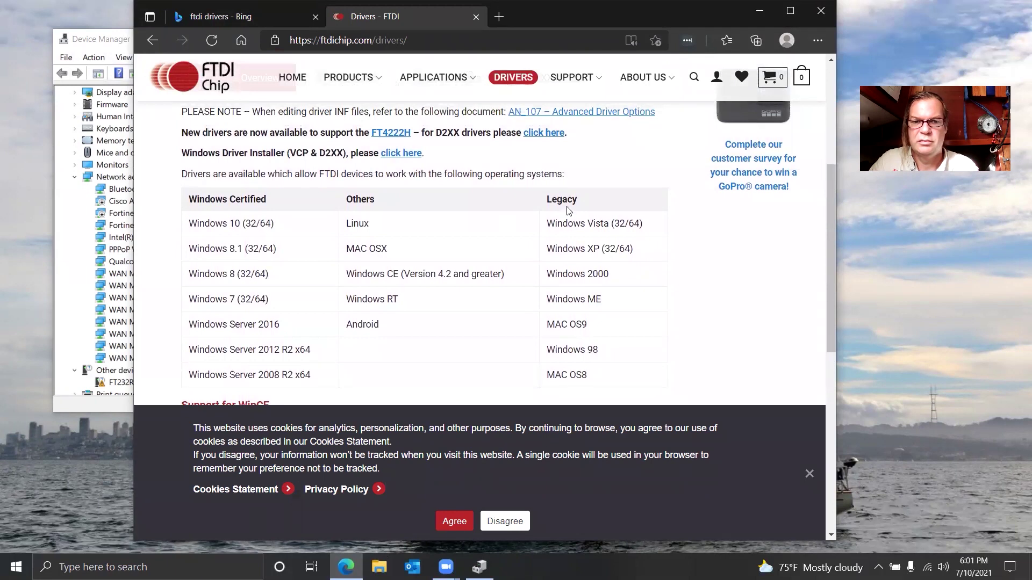
scroll(569, 210, up, 1)
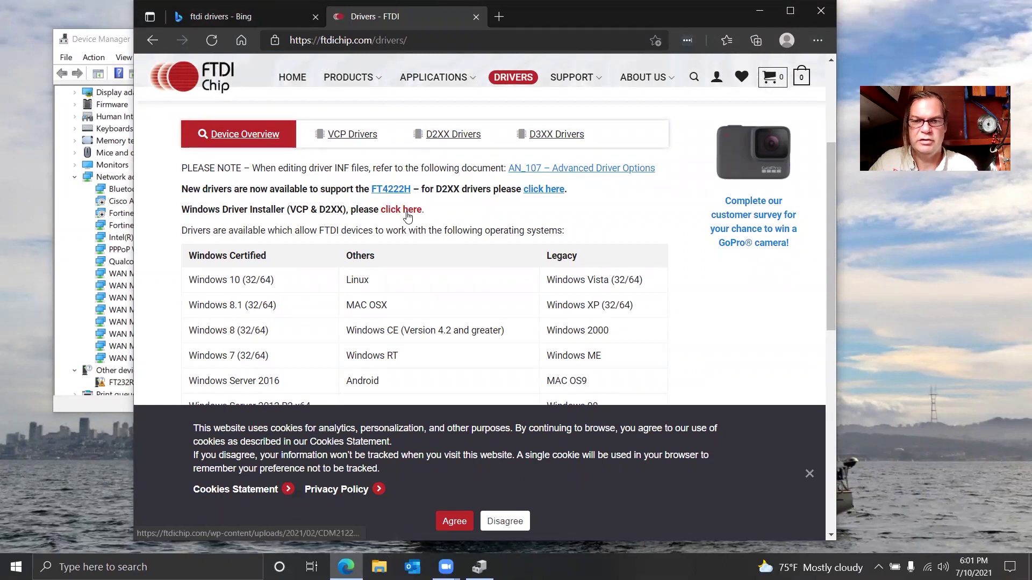
- Download the Windows Driver Installer (VCP & D2XX) and extract CDM21228_Setup.zip to the suggested folder in Downloads
click(406, 213)
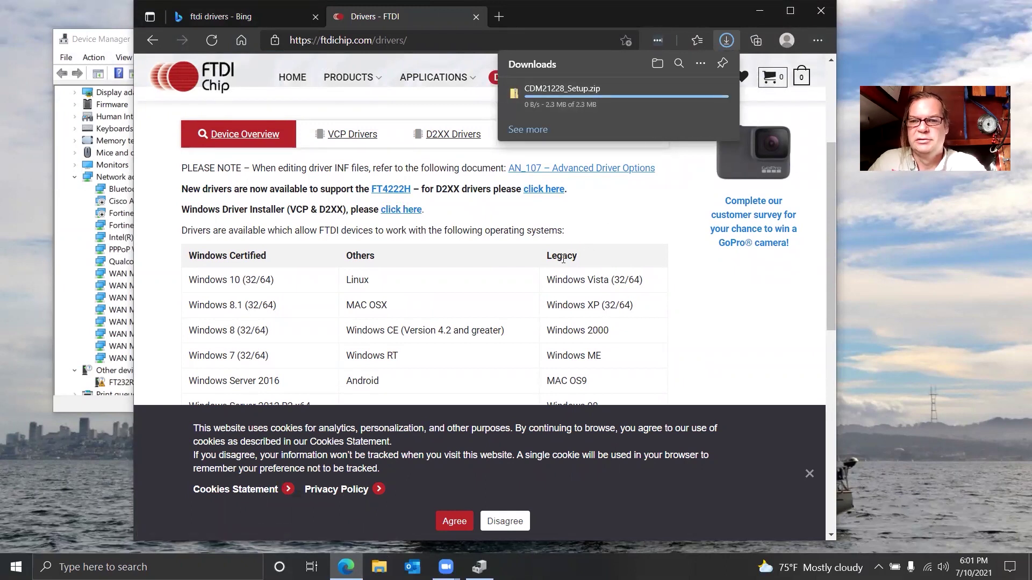
click(656, 64)
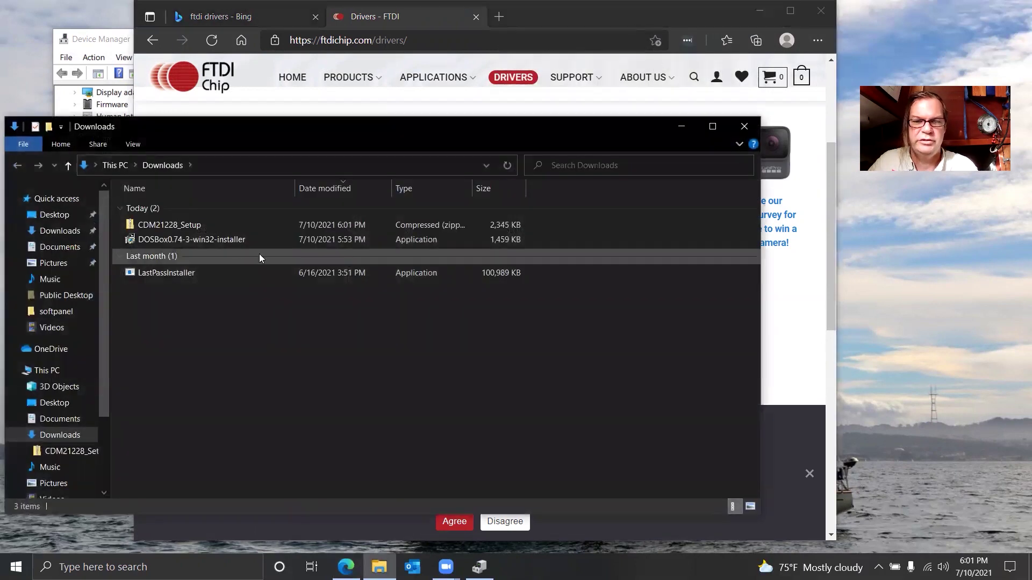
right_click(177, 227)
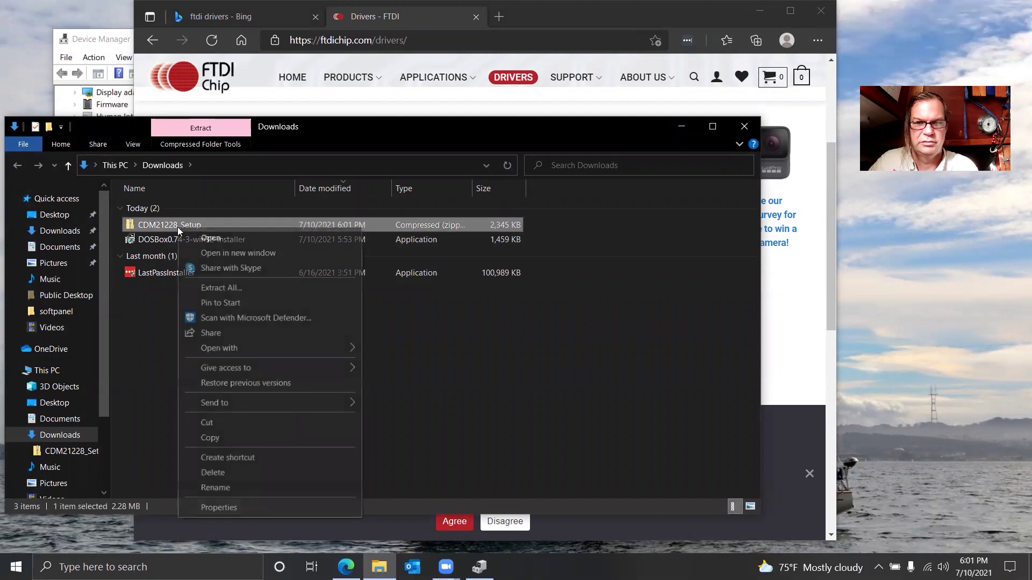
click(218, 288)
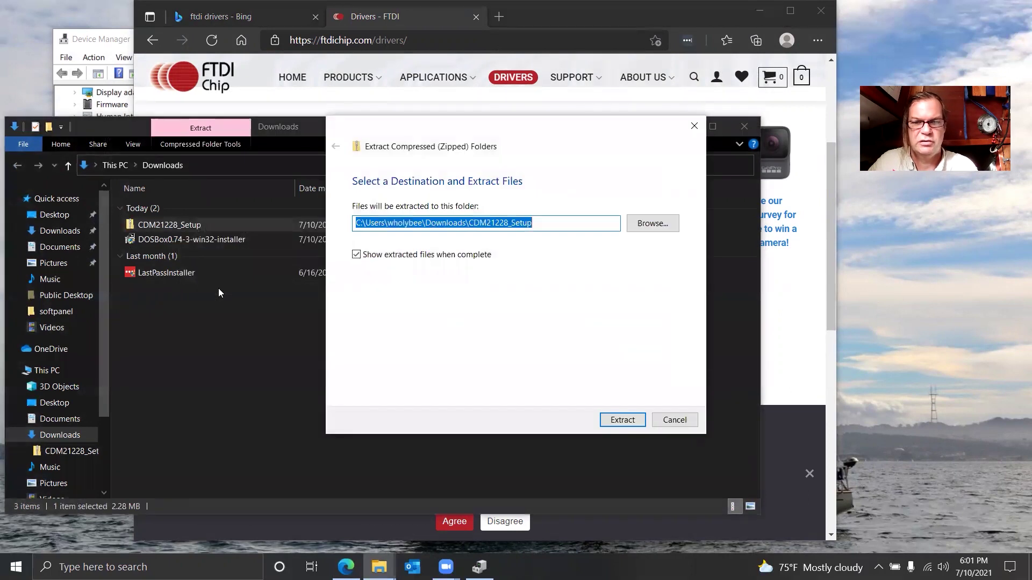
click(630, 421)
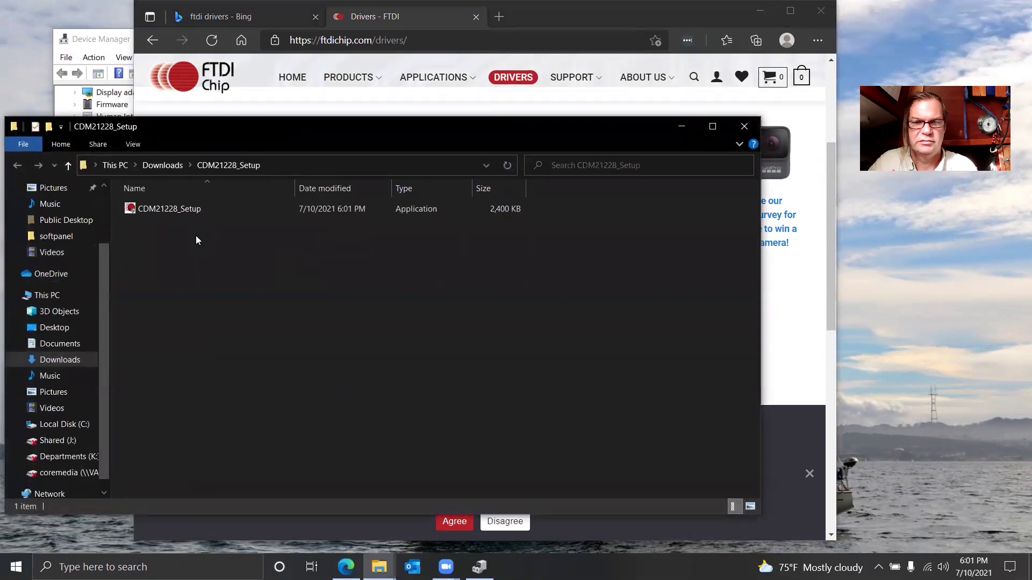
- Run CDM21228_Setup, unpack the FTDI CDM driver package, accept the licence agreement and complete the driver installation
click(179, 210)
double_click(179, 210)
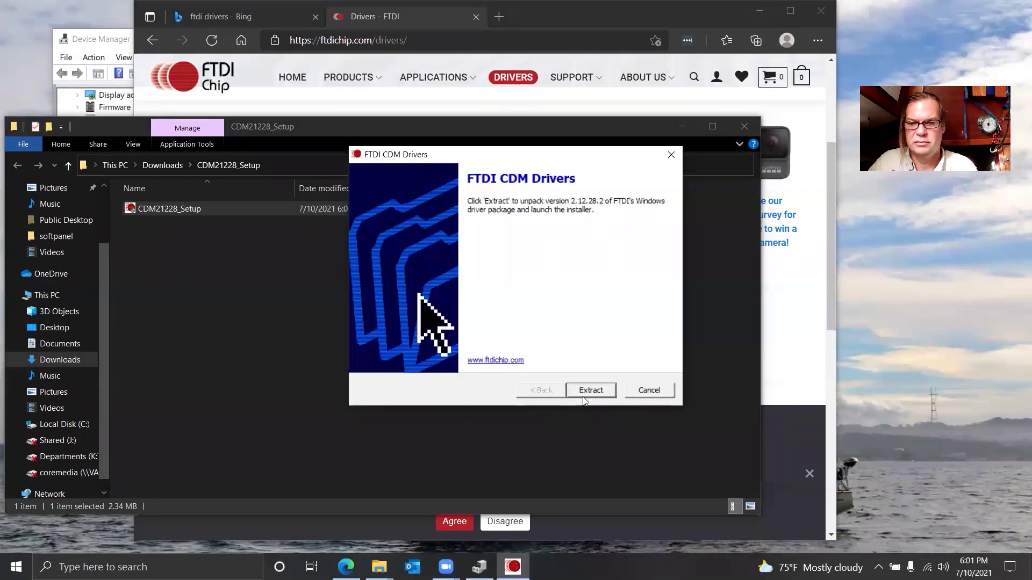
click(586, 392)
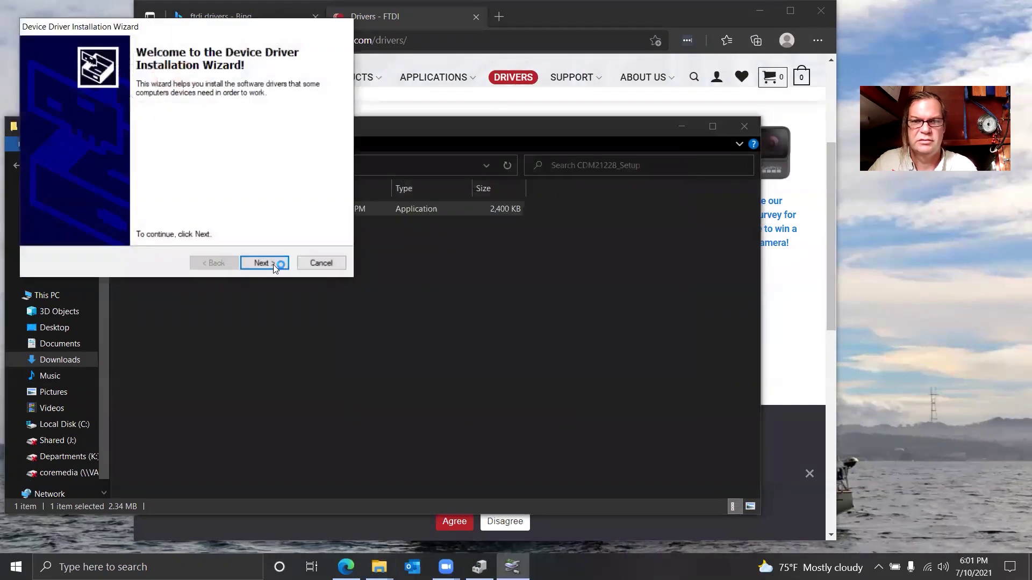
click(254, 265)
click(150, 213)
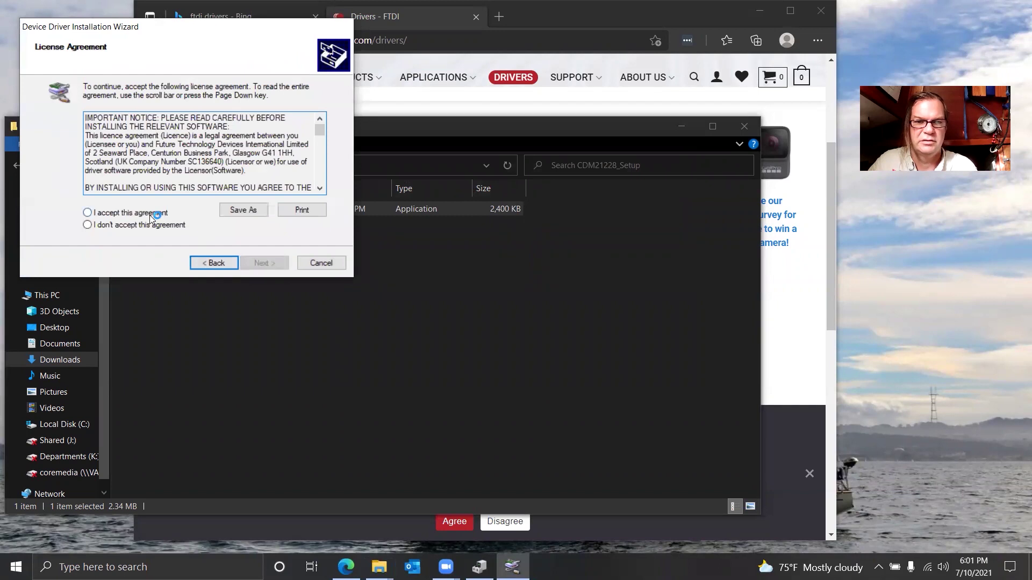
click(257, 264)
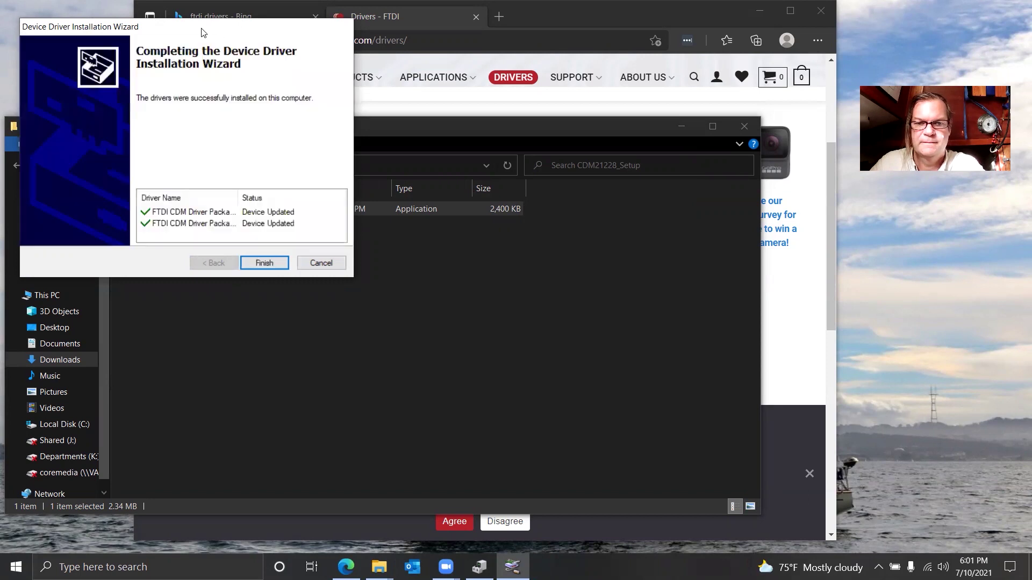
click(275, 264)
- Reopen Device Manager, check the USB Serial Port's COM number under Ports (COM & LPT), and close the window
key(super+s)
text(devi)
key(Return)
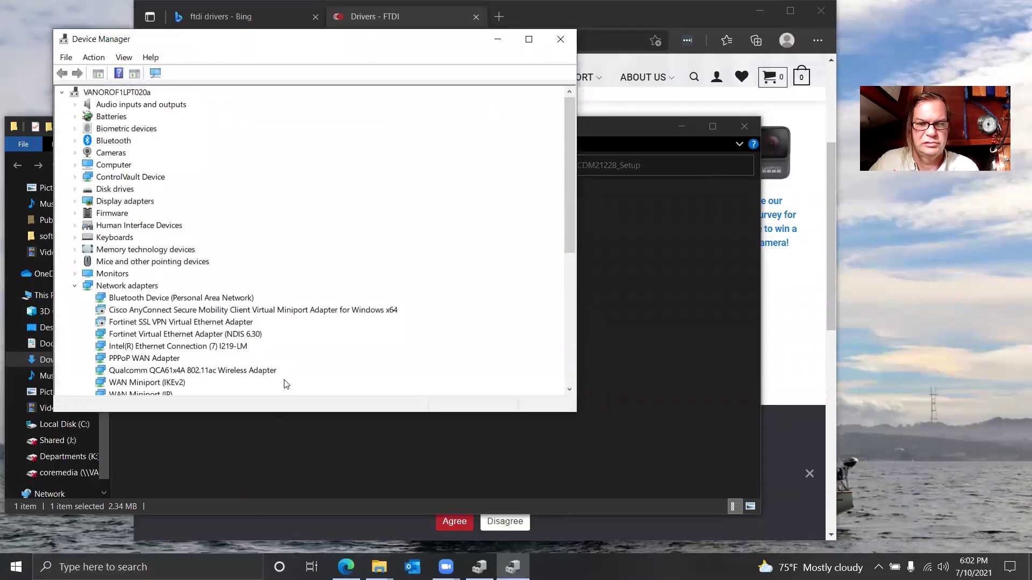
scroll(292, 365, down, 5)
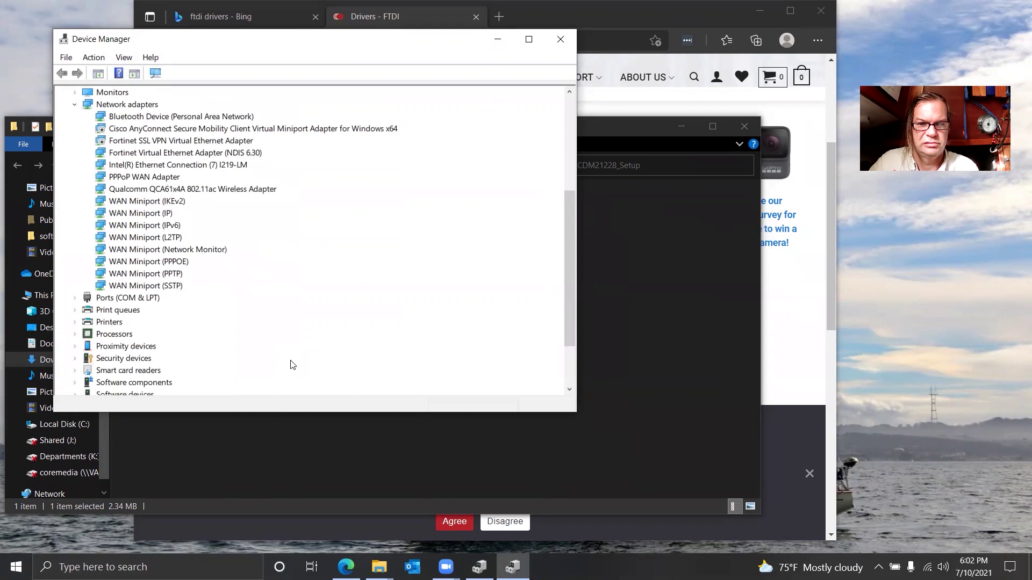
click(76, 299)
click(125, 312)
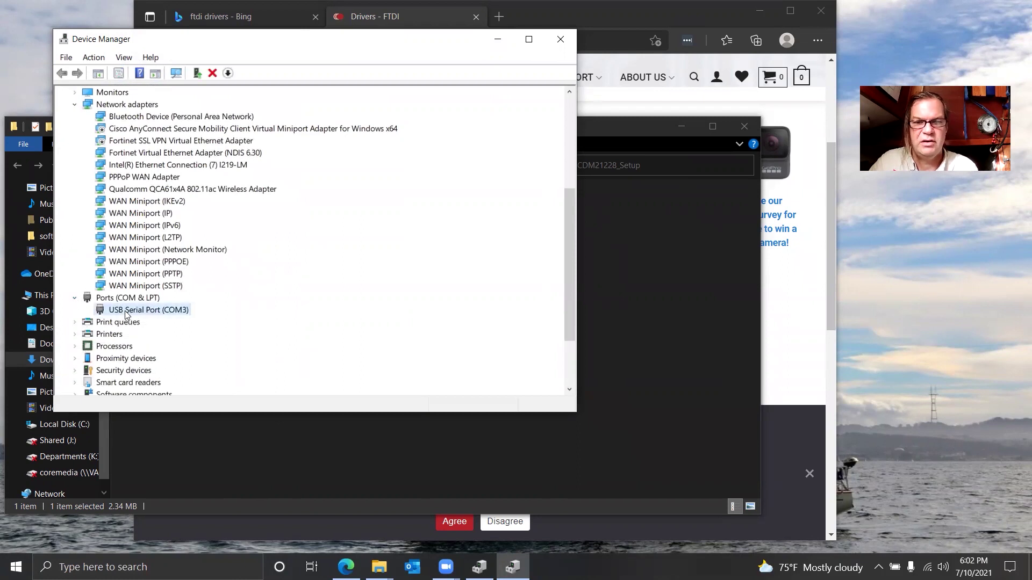
click(560, 39)
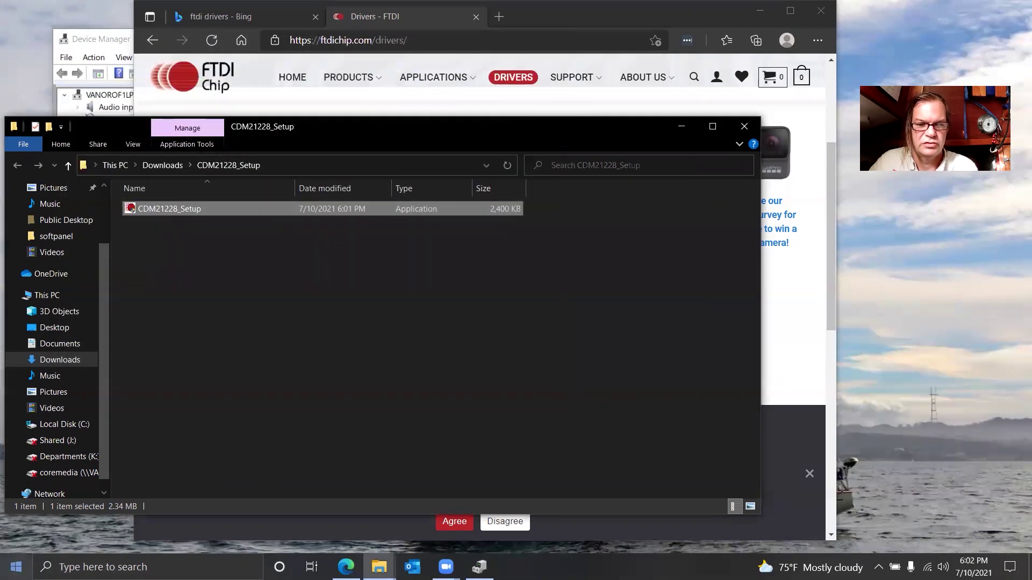
- Open the DOSBox 0.74-3 Options configuration file and locate its [serial] section
click(17, 567)
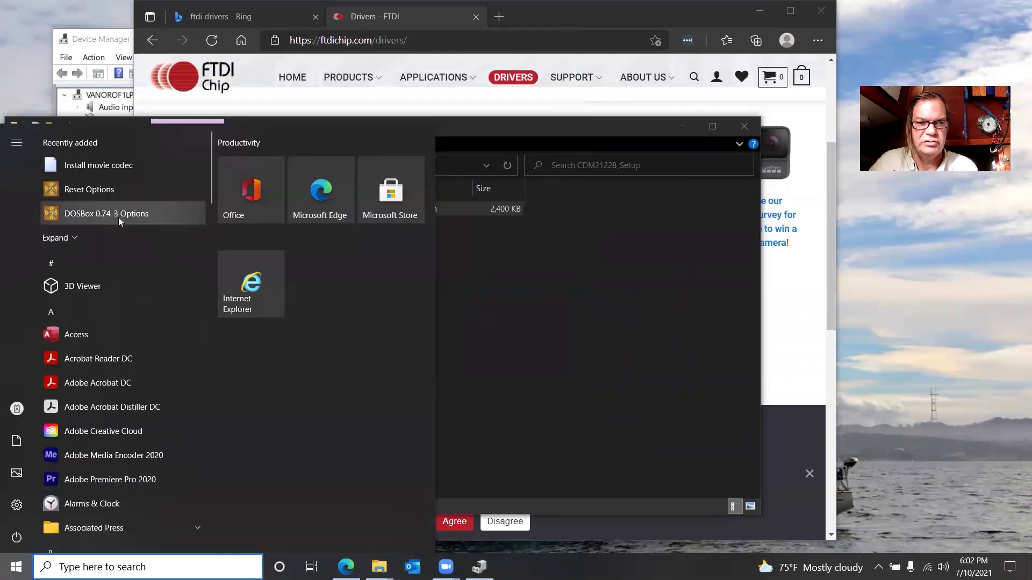
click(118, 214)
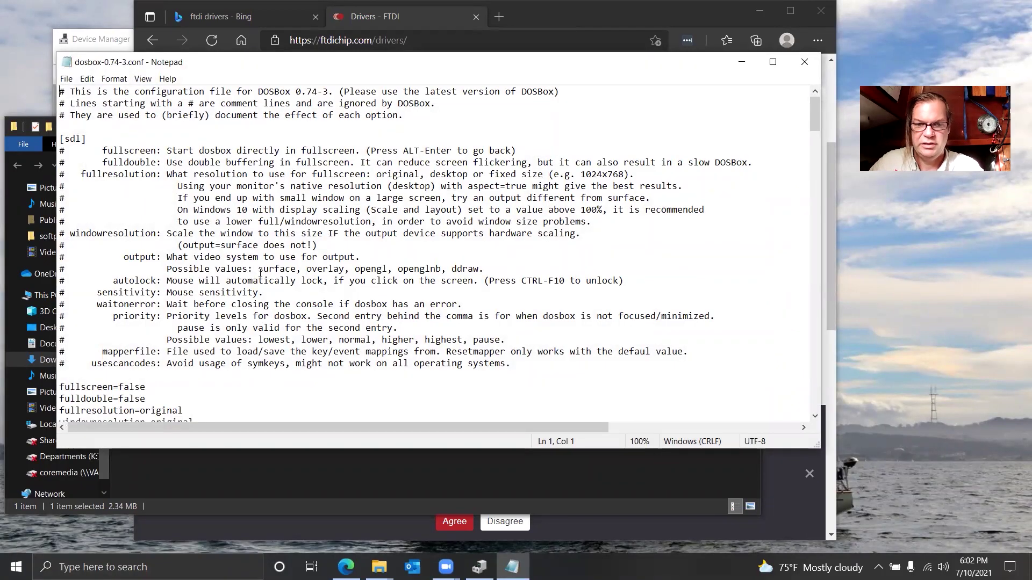
scroll(271, 328, down, 20)
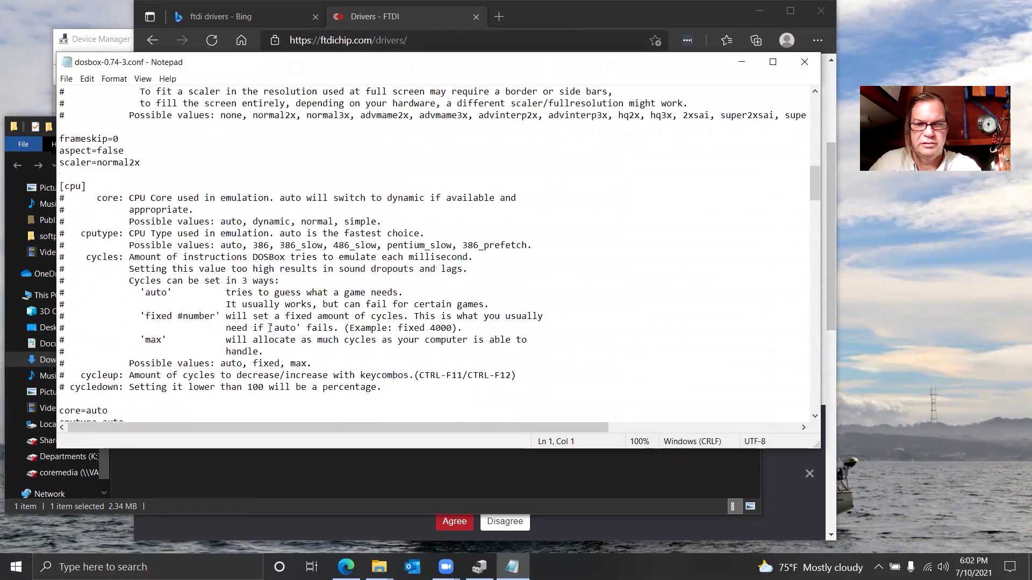
scroll(270, 327, down, 2)
scroll(269, 328, down, 4)
click(270, 328)
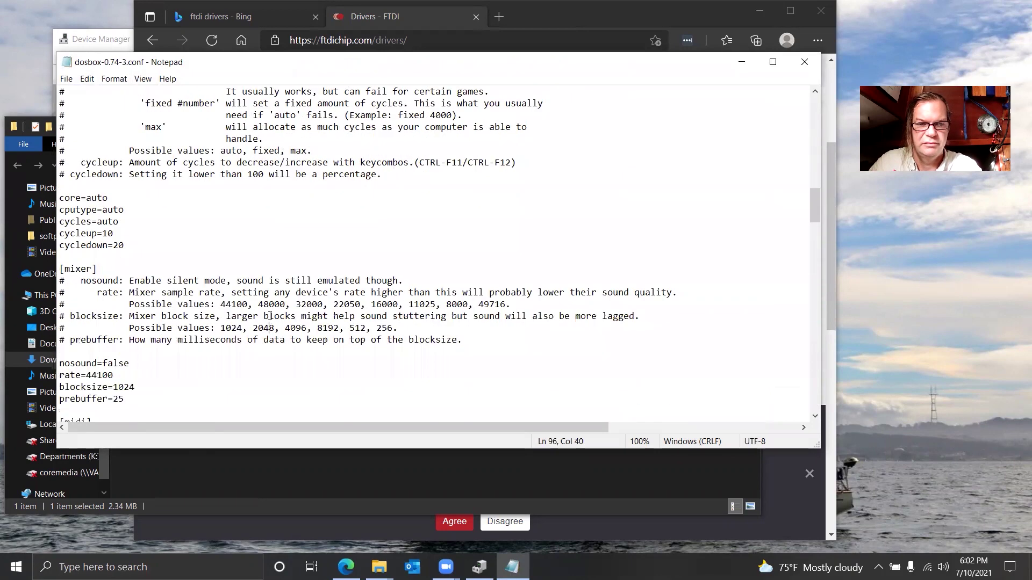
scroll(270, 322, down, 8)
scroll(270, 316, down, 15)
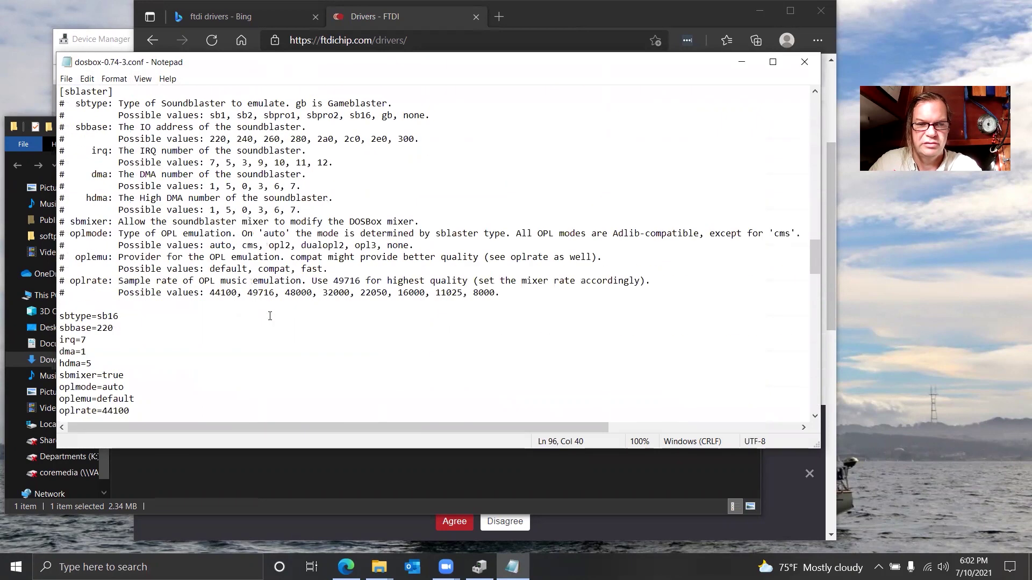
scroll(270, 316, down, 17)
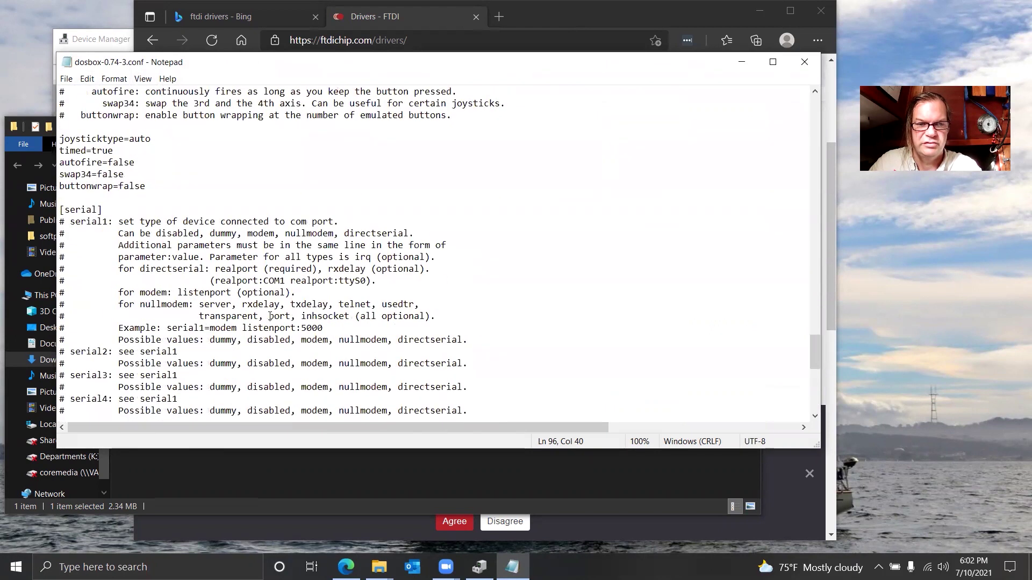
- Replace the value of the serial1 setting in the [serial] section with directserial
click(208, 363)
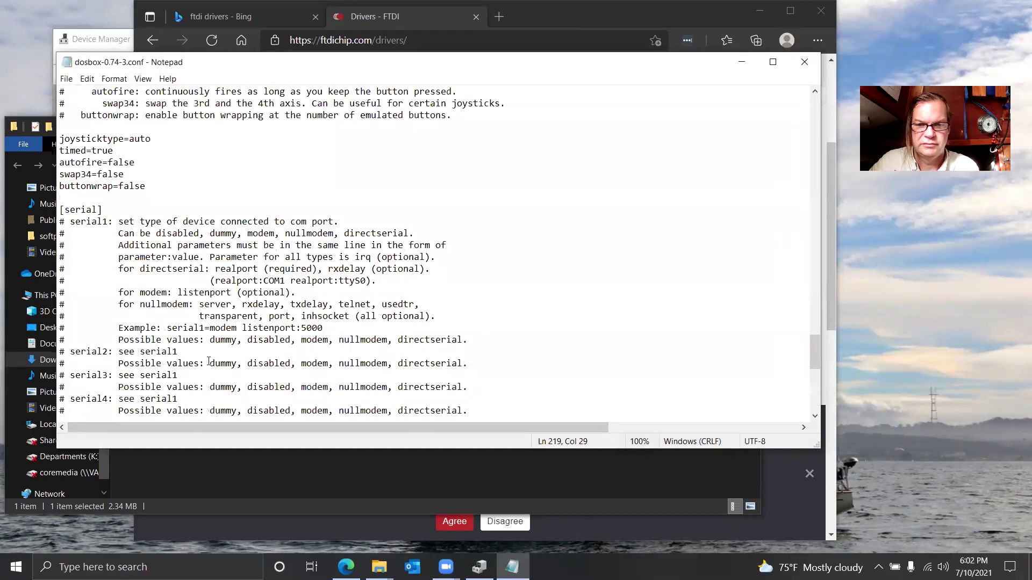
key(Down)
key(Down)
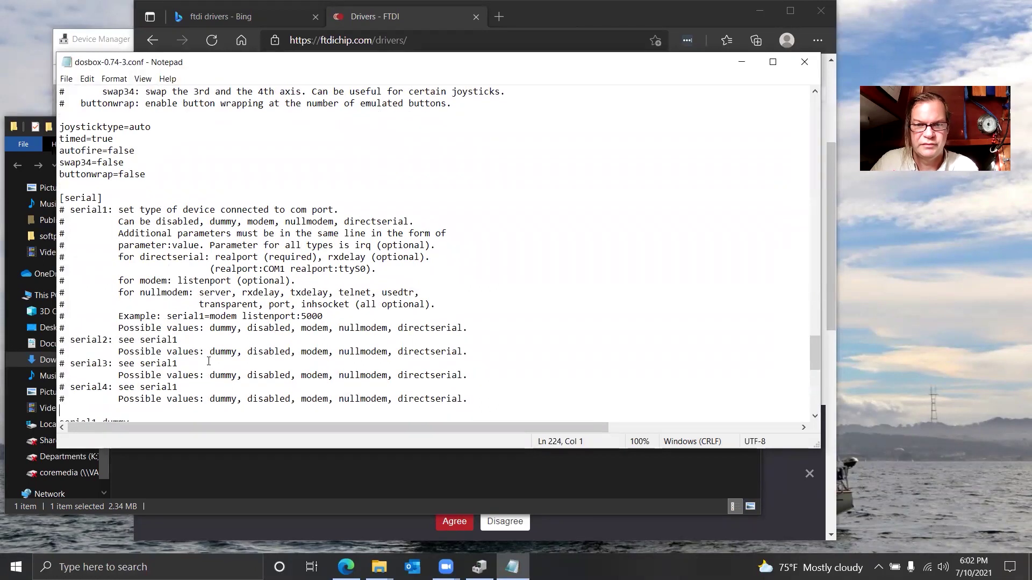
key(Down)
key(Down)
key(Down)
key(Down)
key(Down)
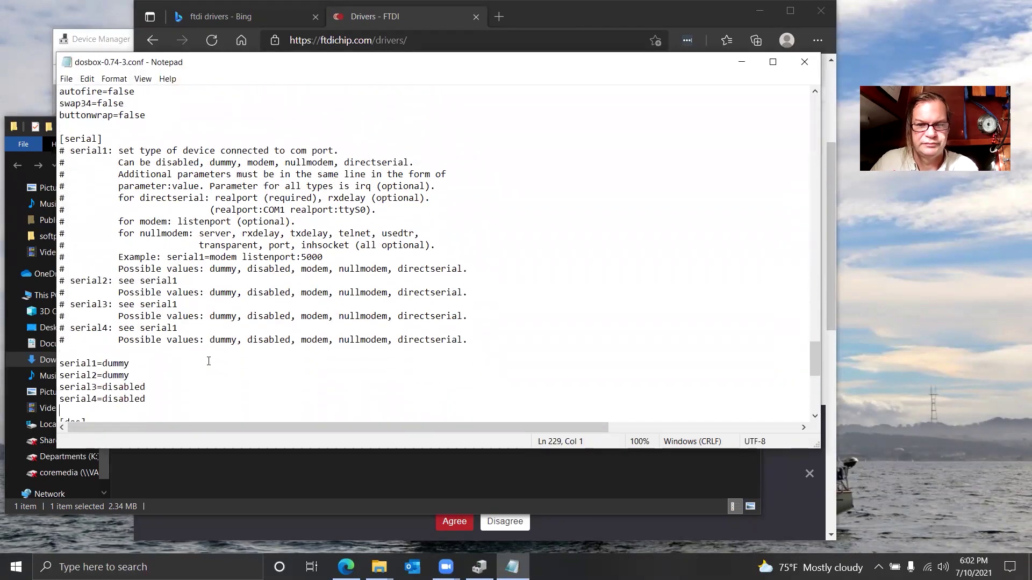
key(Up)
key(Up)
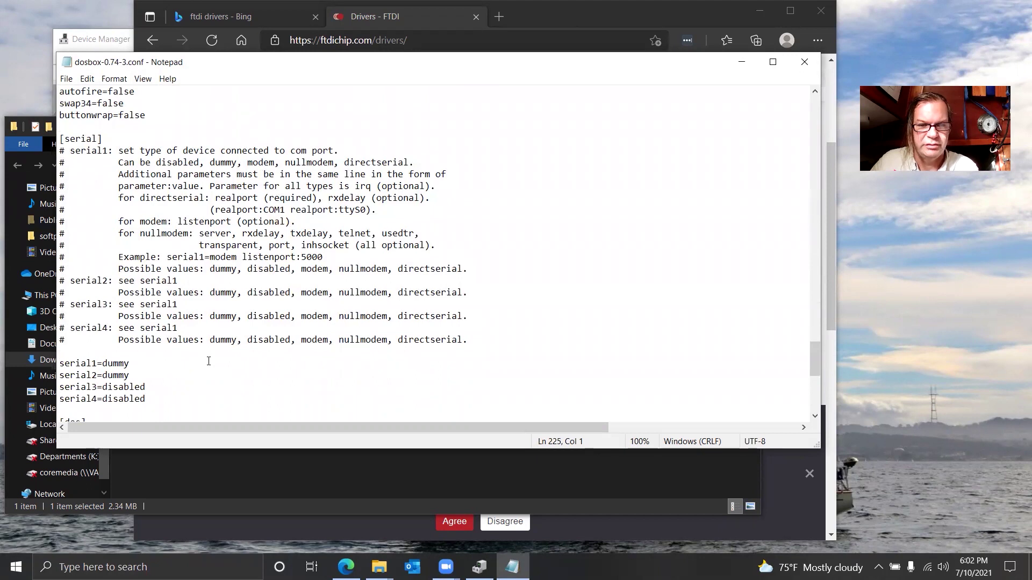
key(Up)
key(Right)
key(Right)
key(Right)
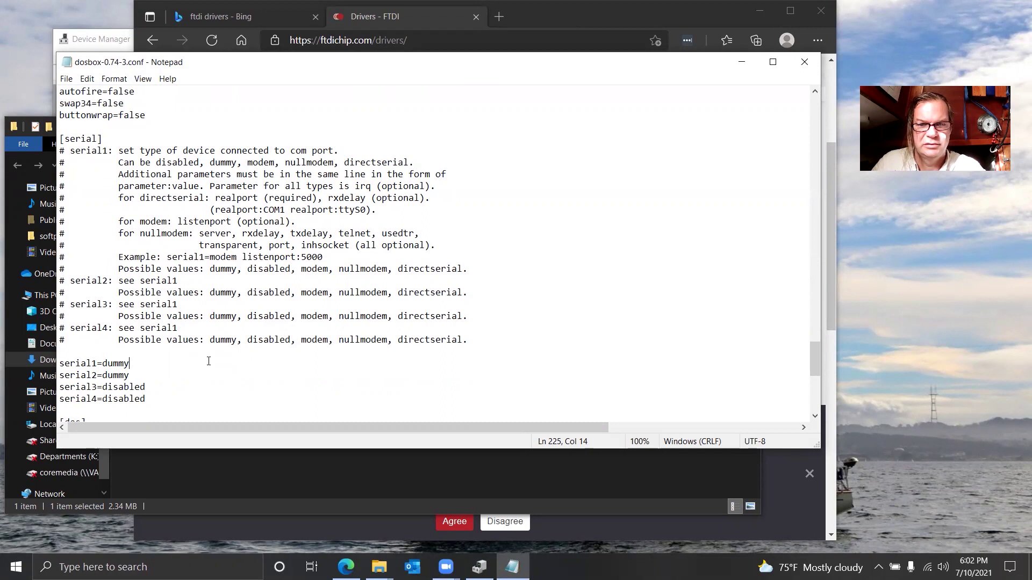
key(BackSpace)
key(BackSpace)
key(BackSpace)
key(BackSpace)
key(BackSpace)
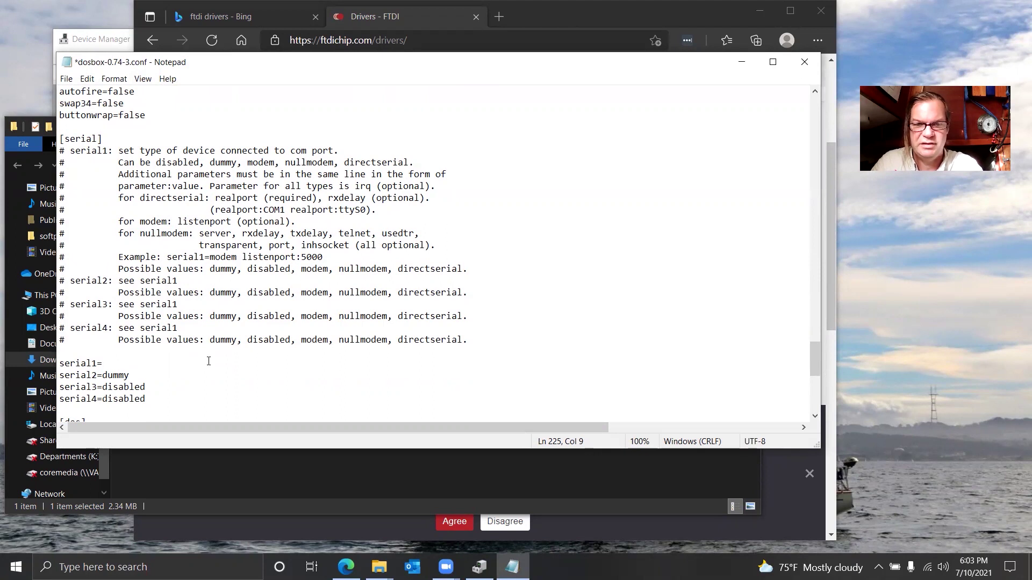
text(dire)
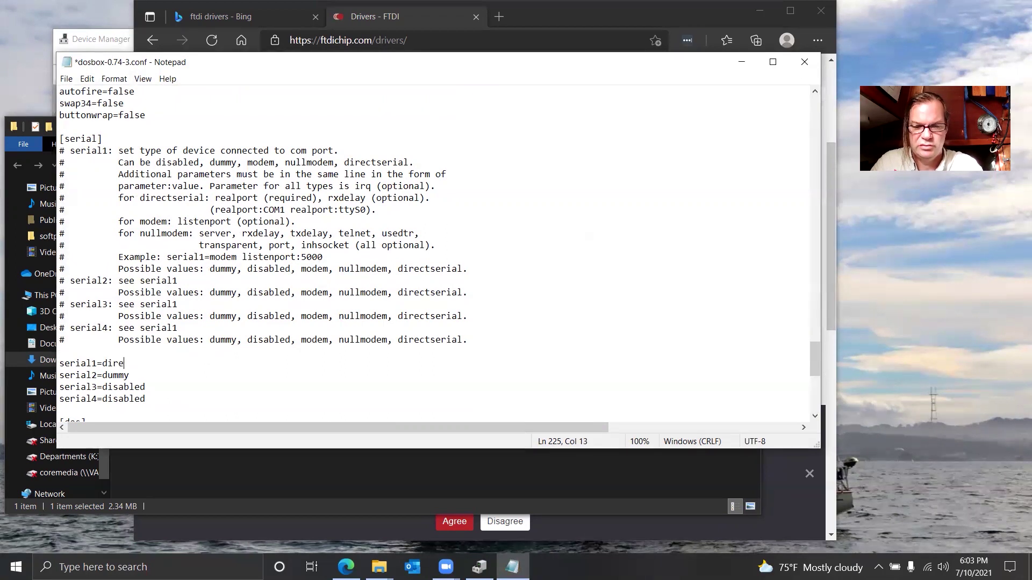
text(ctse)
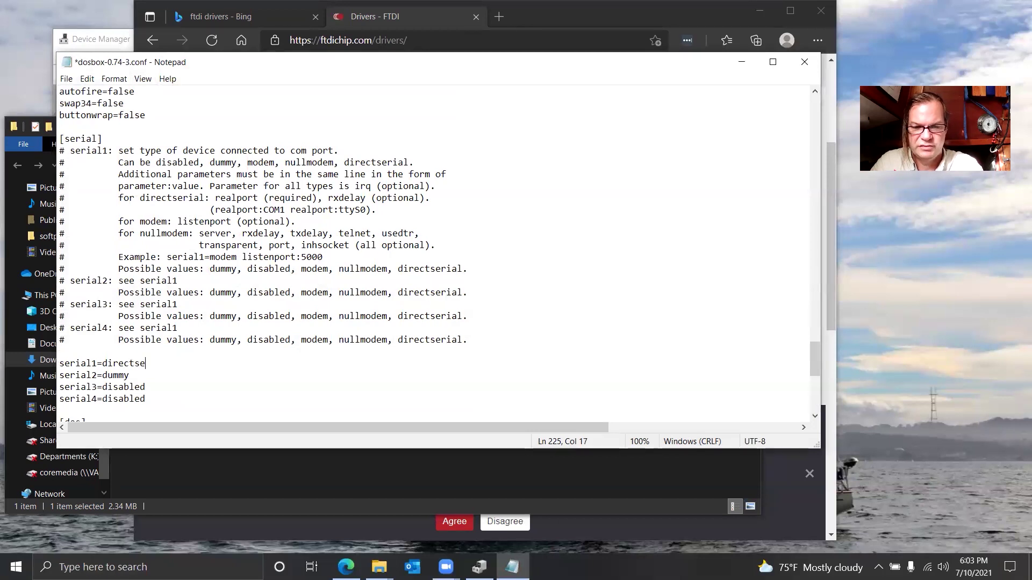
text(rial )
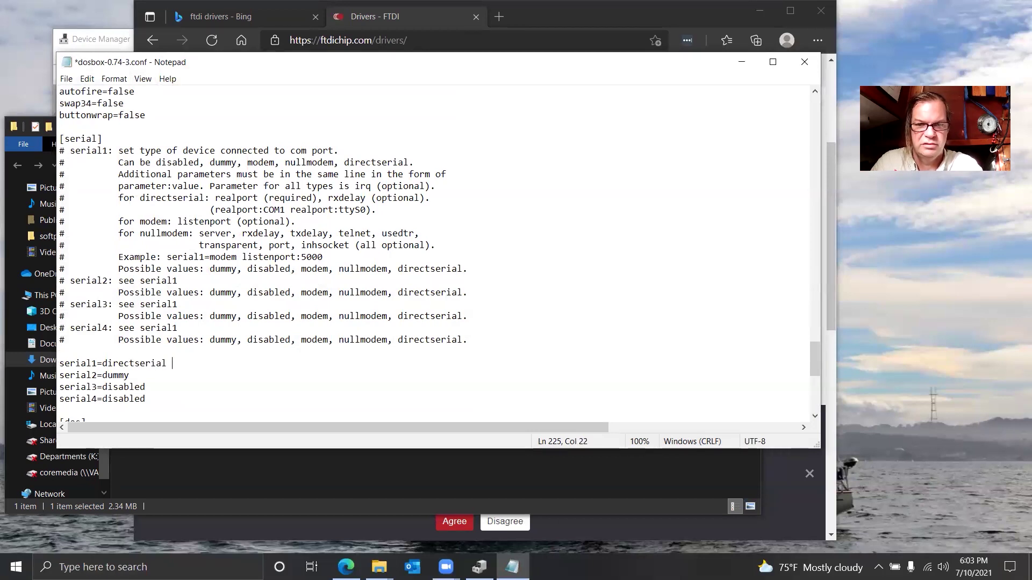
text(com3)
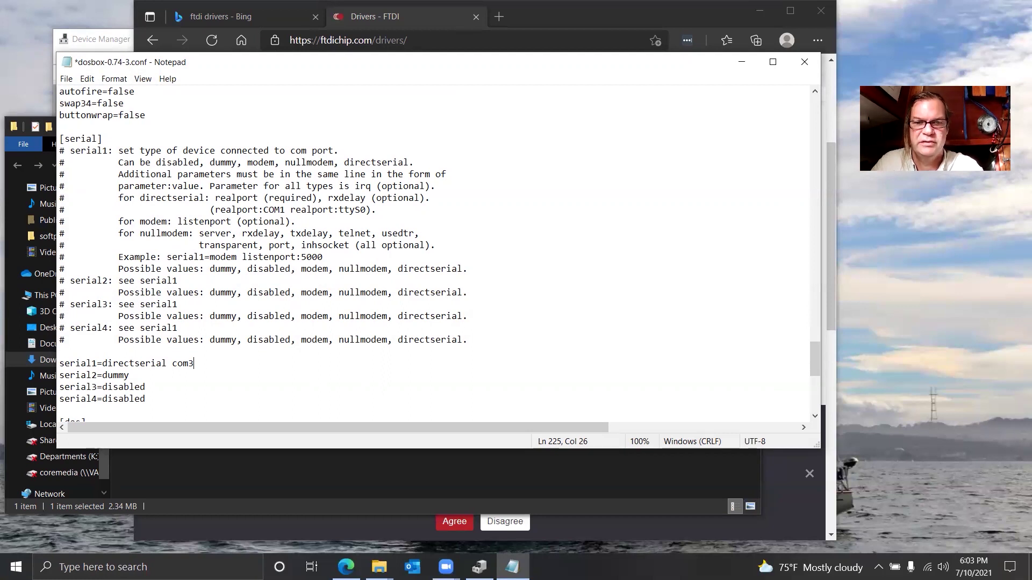
key(BackSpace)
key(BackSpace)
key(BackSpace)
key(BackSpace)
- Add the parameter realport:com3 after directserial on the serial1 line, then save and close the configuration file
text(re)
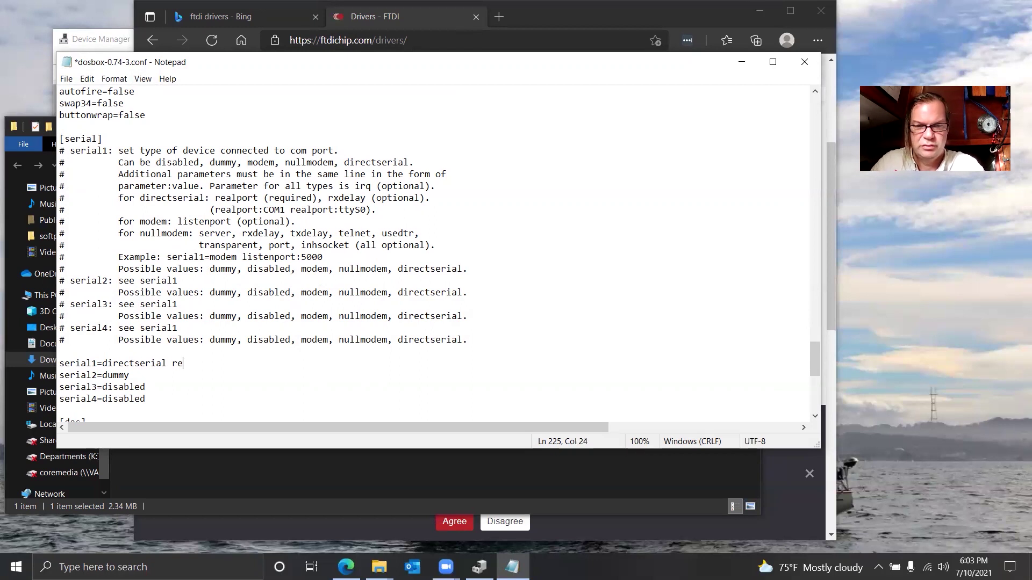
text(alport:com3)
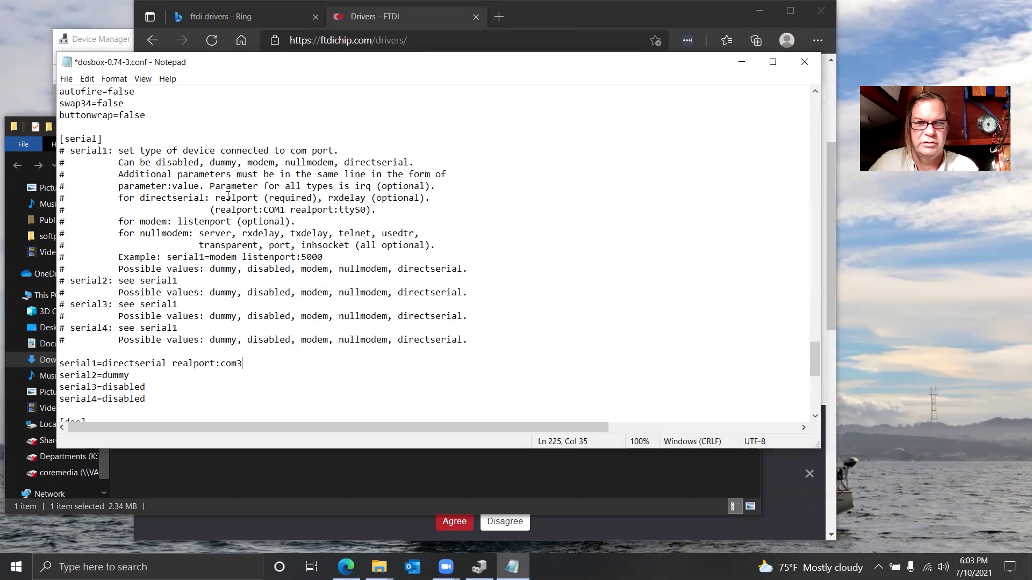
click(66, 79)
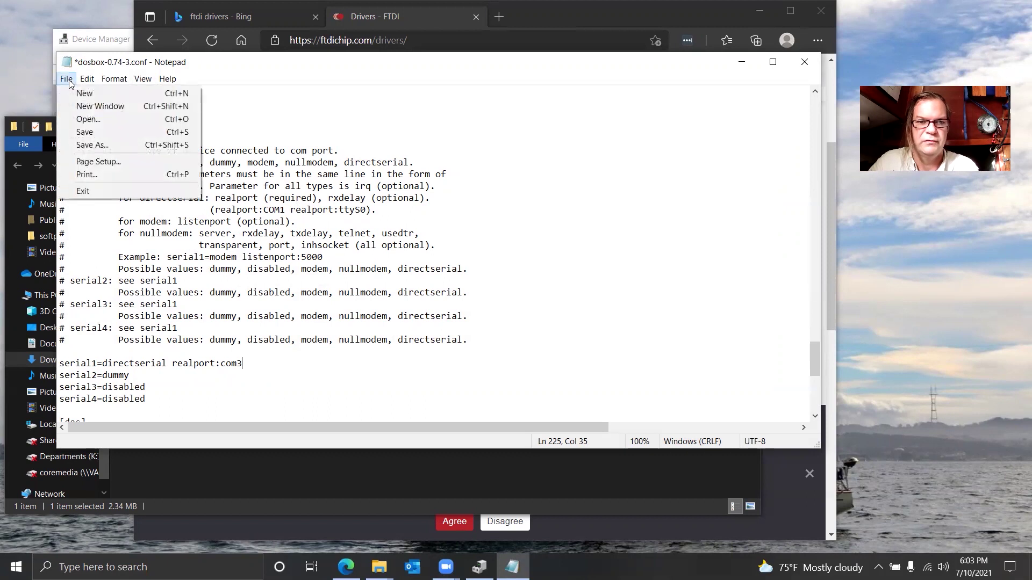
click(88, 132)
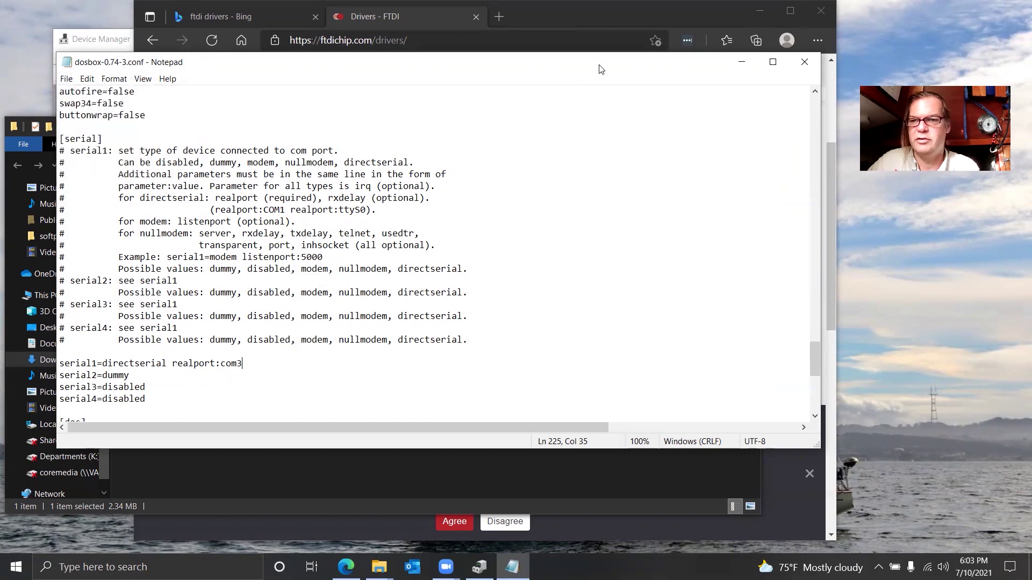
click(799, 61)
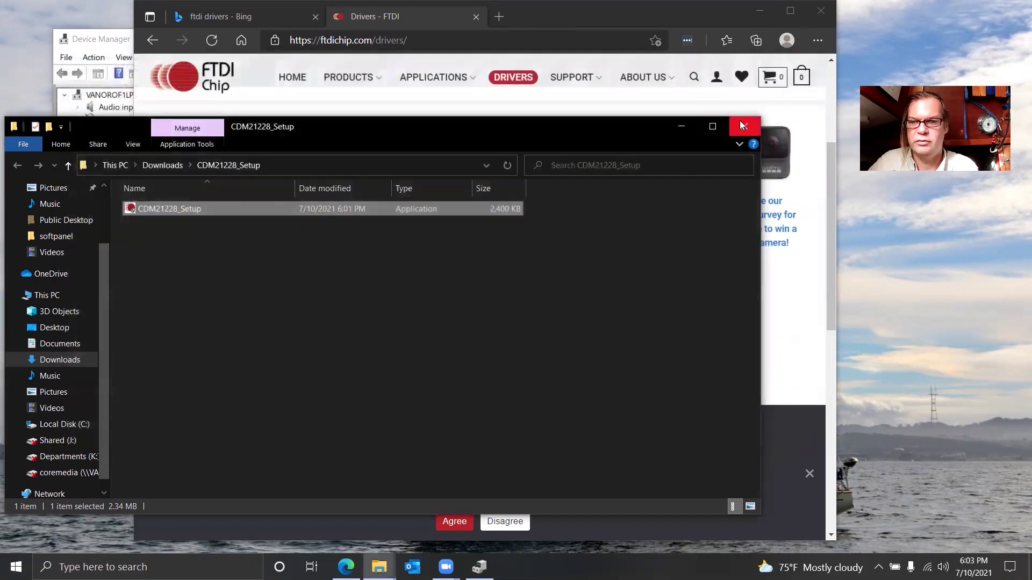
- Close the CDM21228_Setup folder window and launch DOSBox 0.74-3 from its program group
click(740, 124)
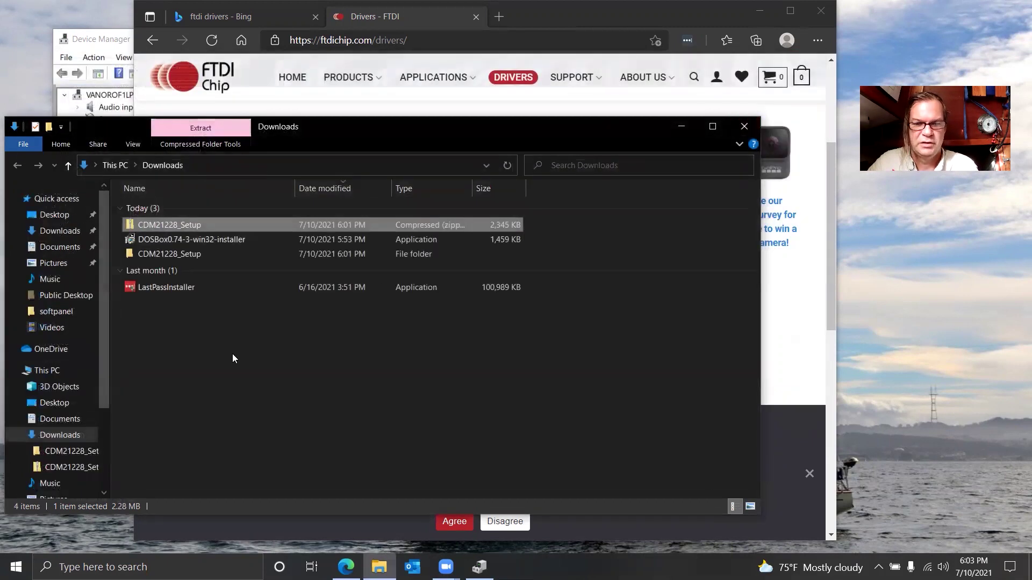
click(16, 567)
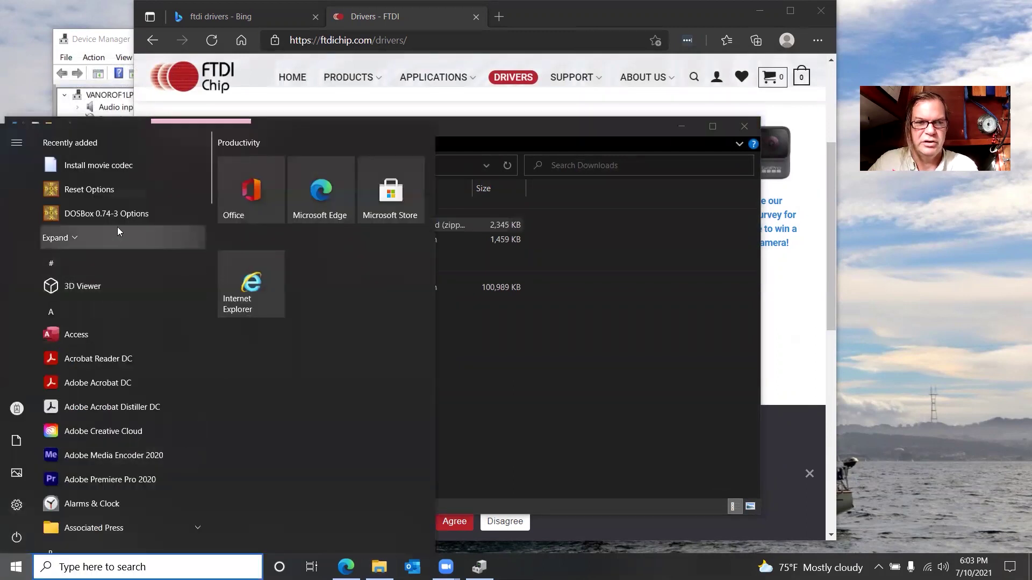
scroll(89, 318, down, 7)
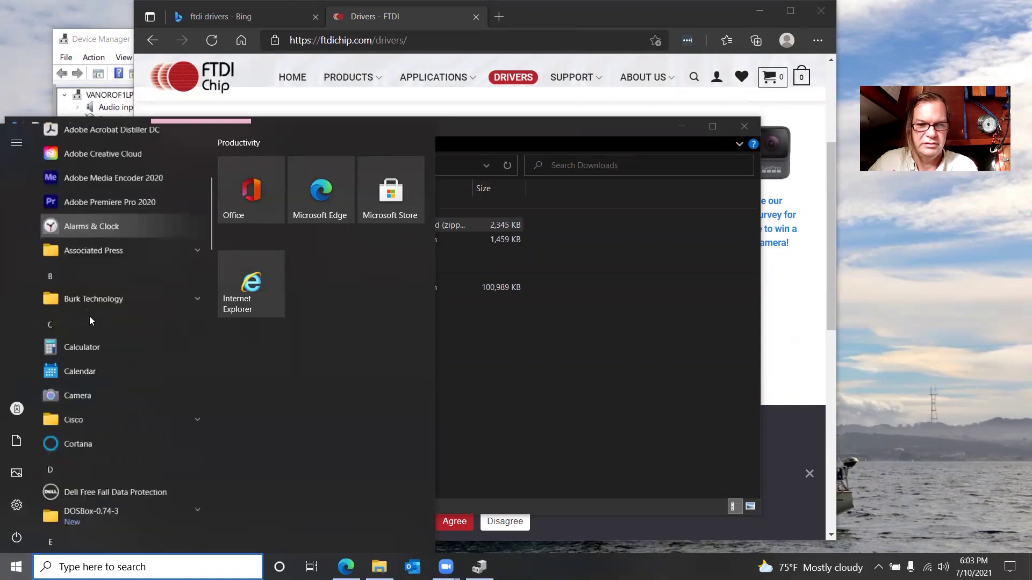
scroll(90, 320, down, 5)
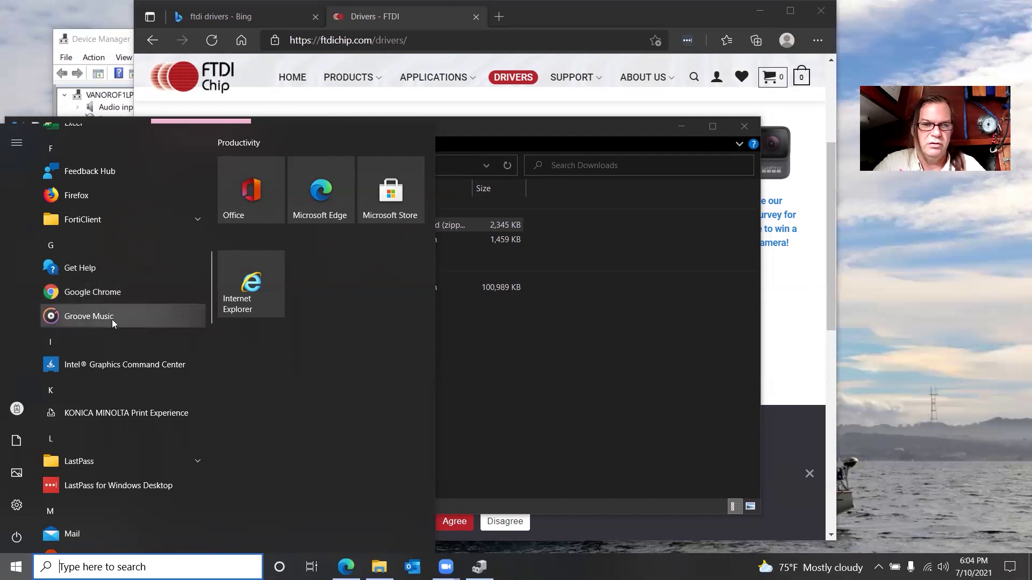
scroll(124, 339, down, 4)
scroll(124, 341, down, 6)
scroll(124, 339, up, 15)
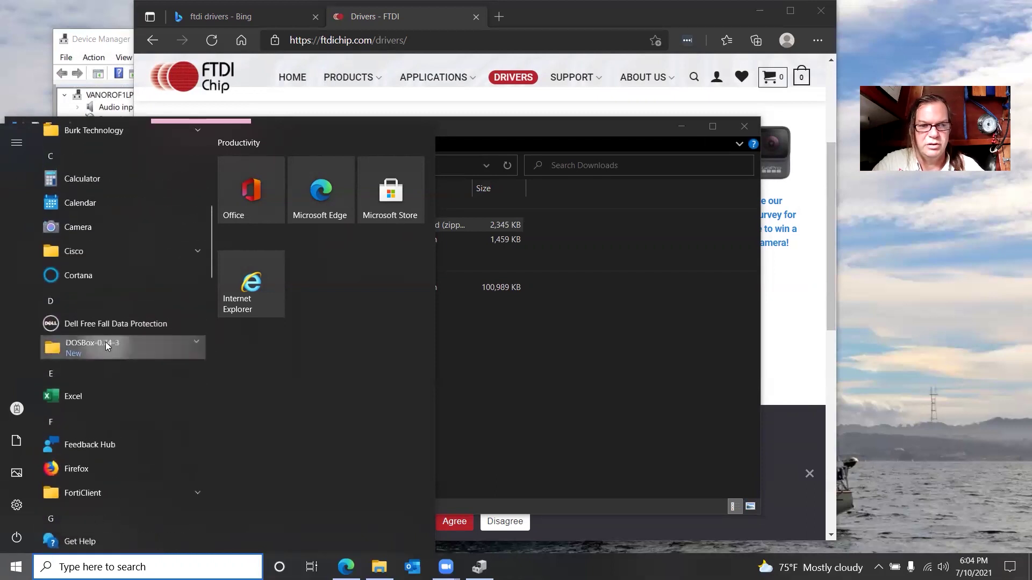
click(106, 344)
click(107, 370)
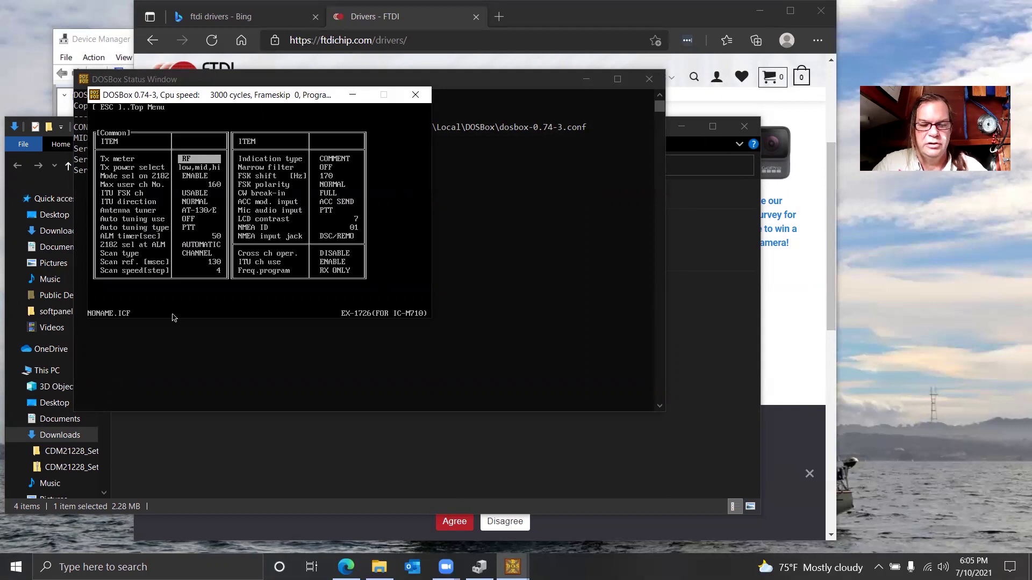
- Check the RS-232C port choices for cloning in EX-1726 and start reading the radio's data into the PC (PC <- TR)
key(Escape)
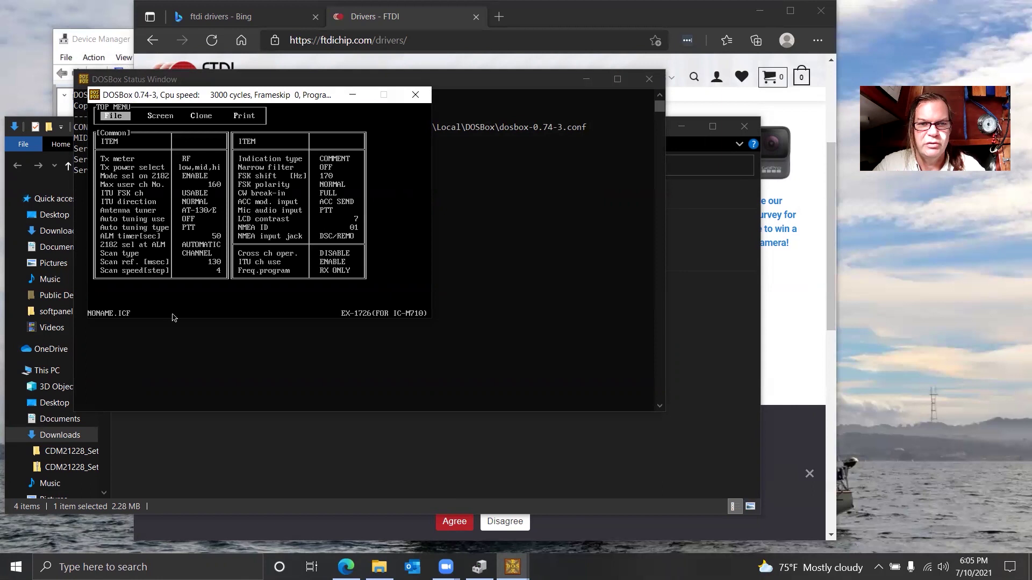
key(Right)
key(Right)
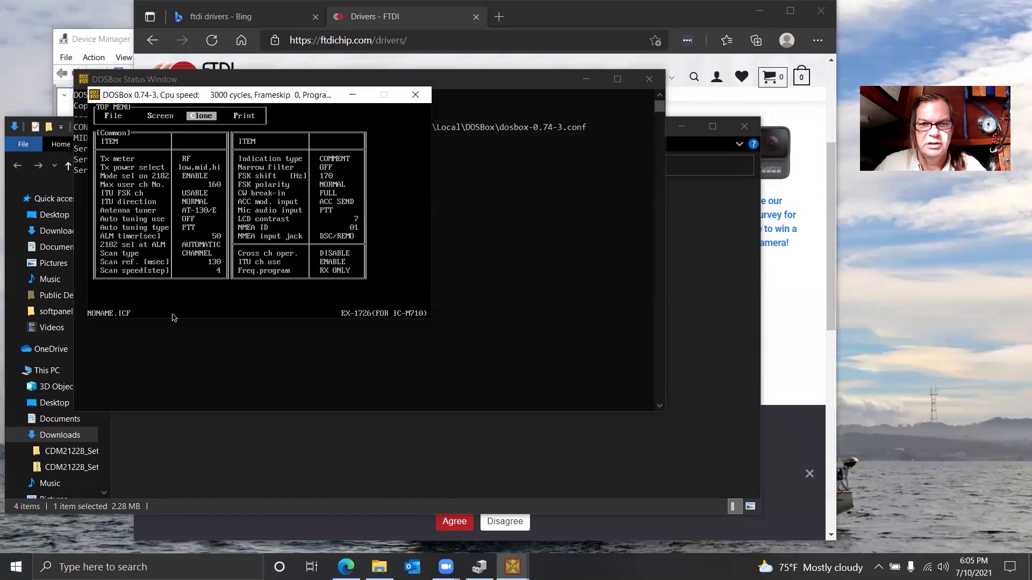
key(Return)
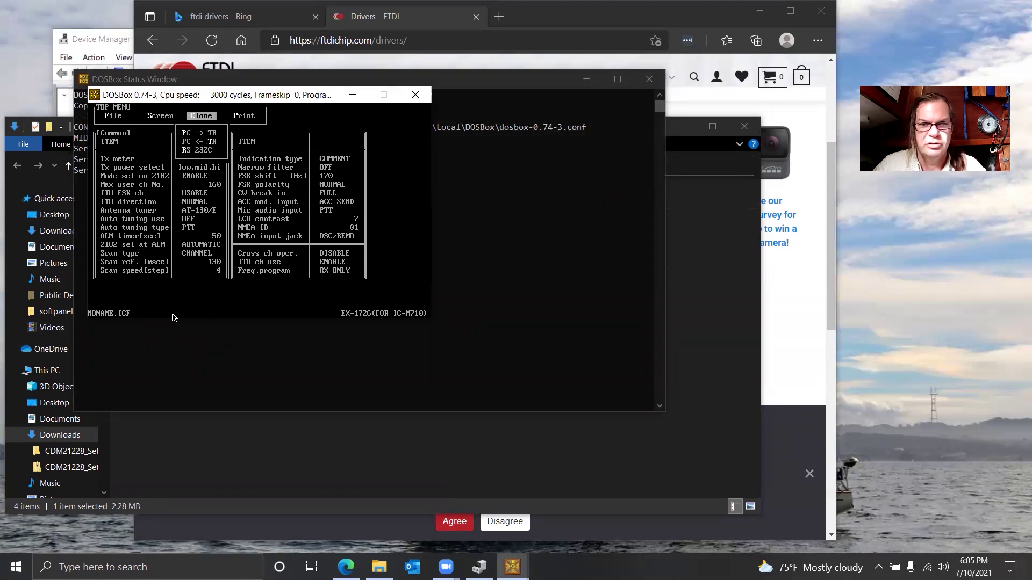
key(Down)
key(Down)
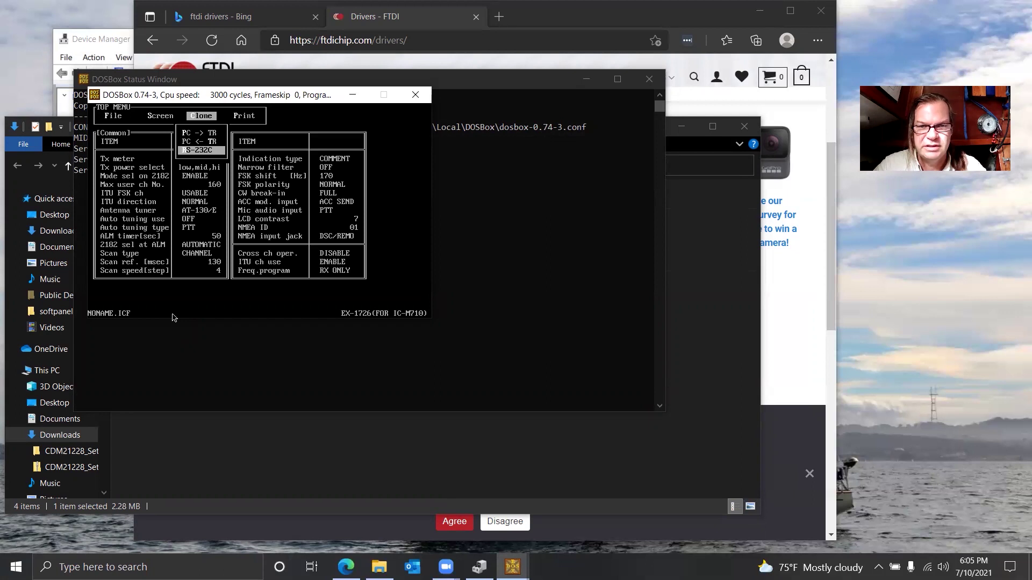
key(Return)
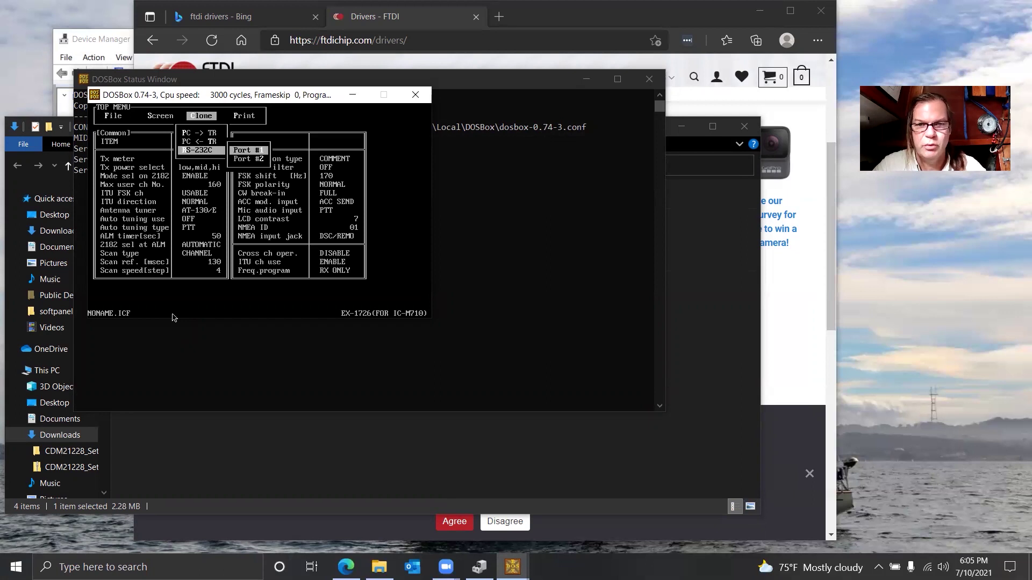
key(Escape)
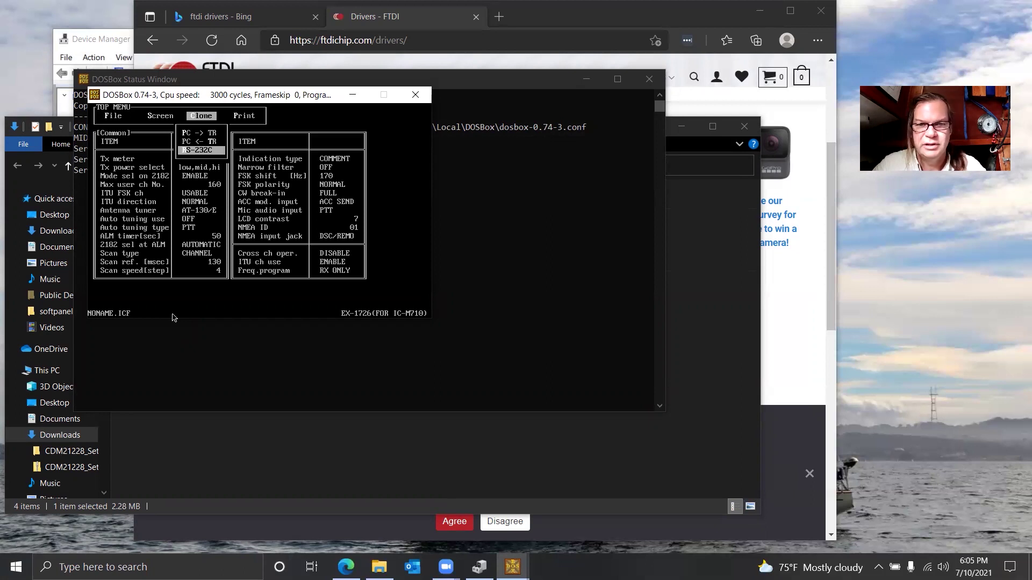
key(Up)
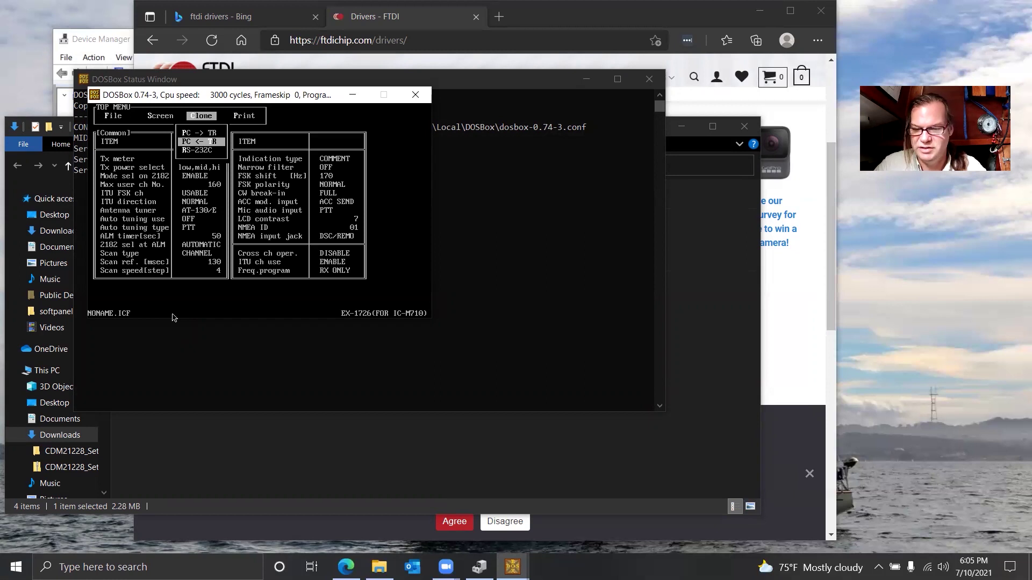
key(Return)
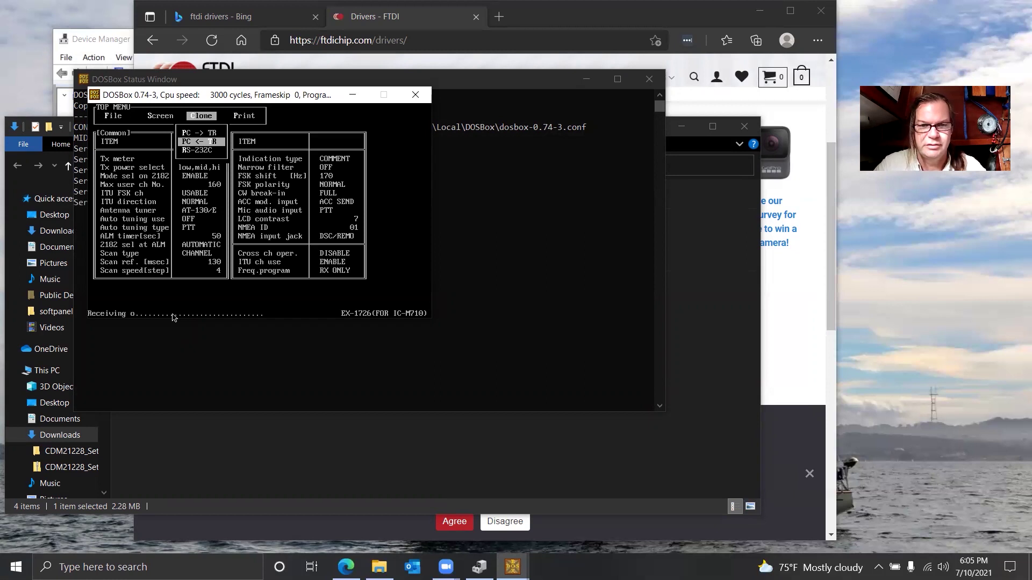